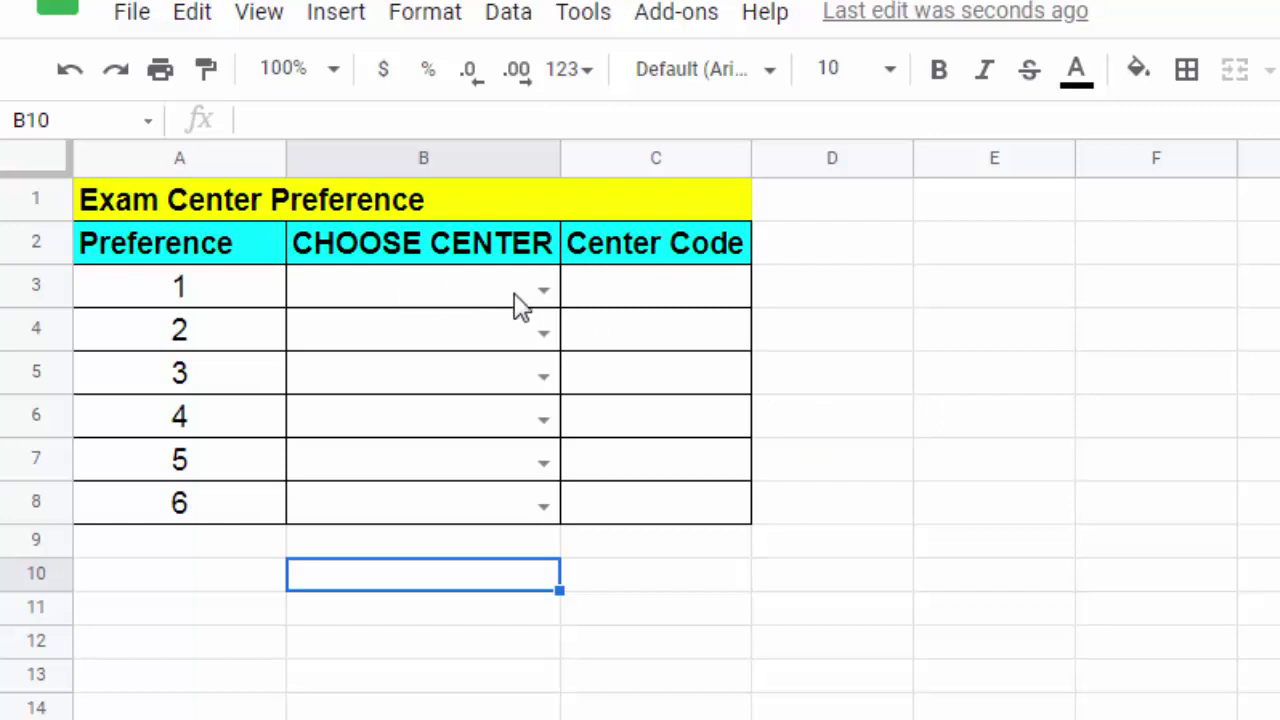
Step: Choose Goa and Kolkata from the dropdowns as preferences 1 and 2
left_click(543, 290)
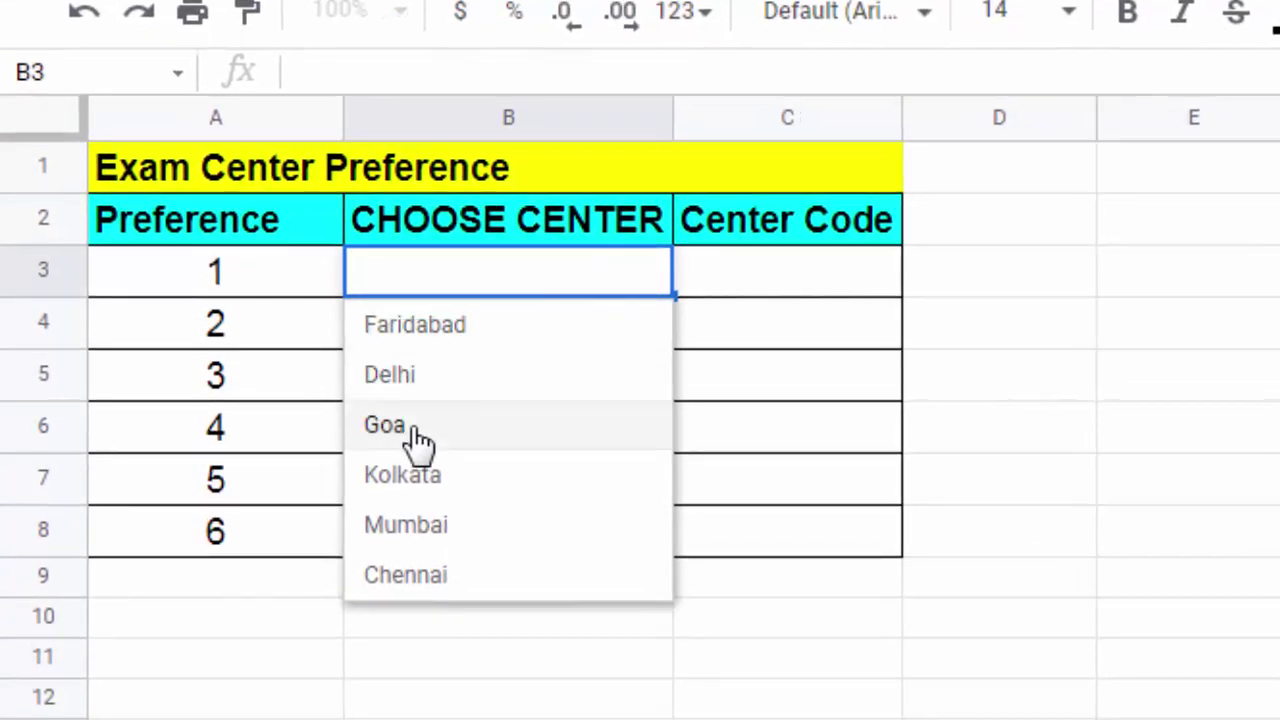
left_click(420, 440)
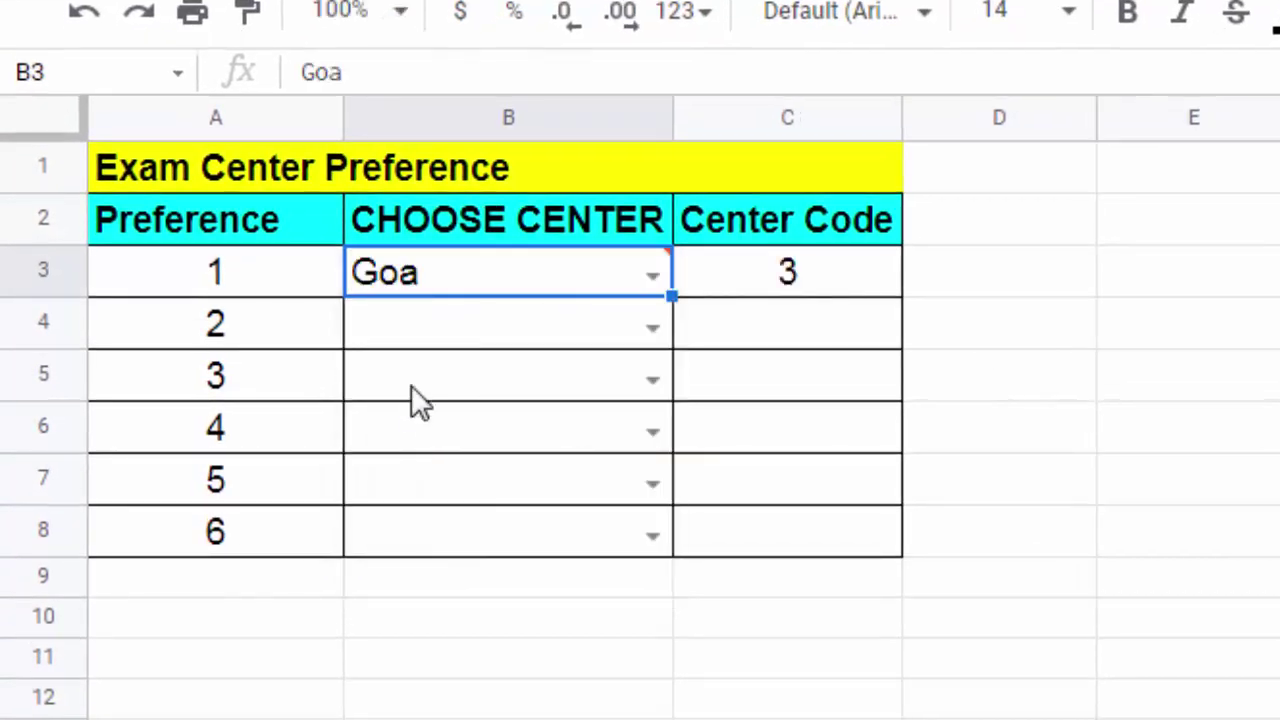
mouse_move(422, 283)
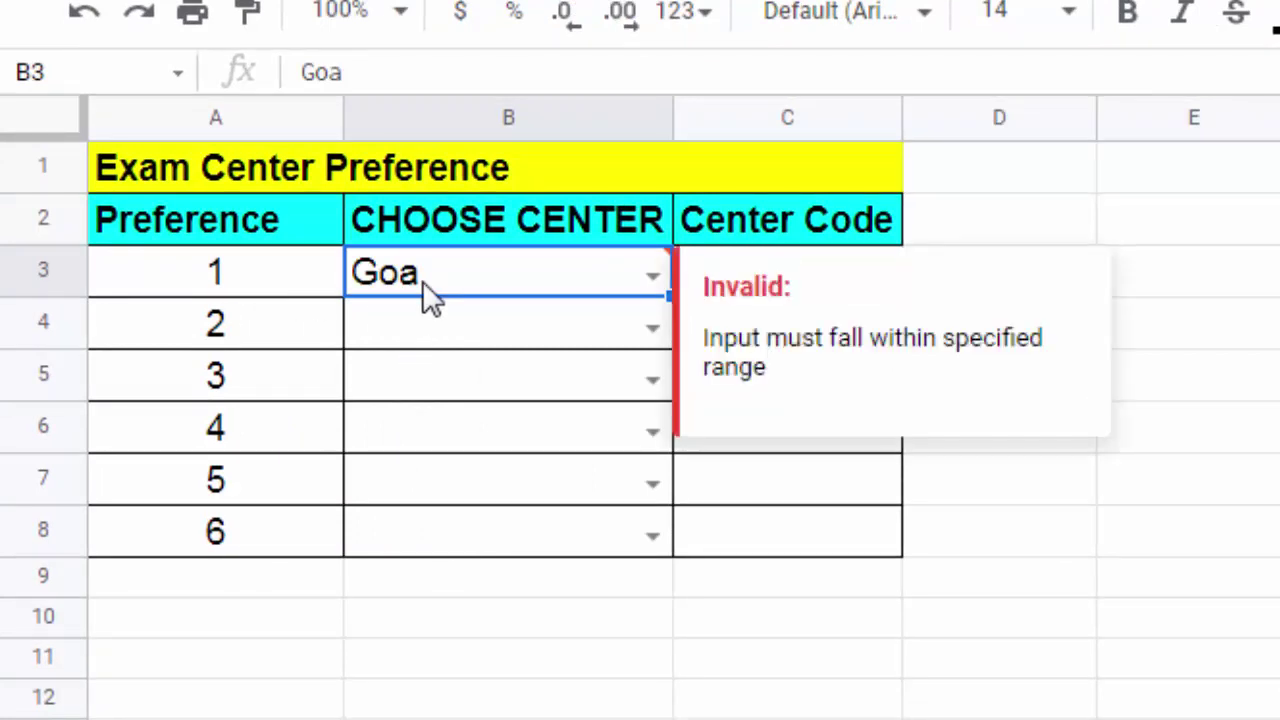
left_click(1245, 335)
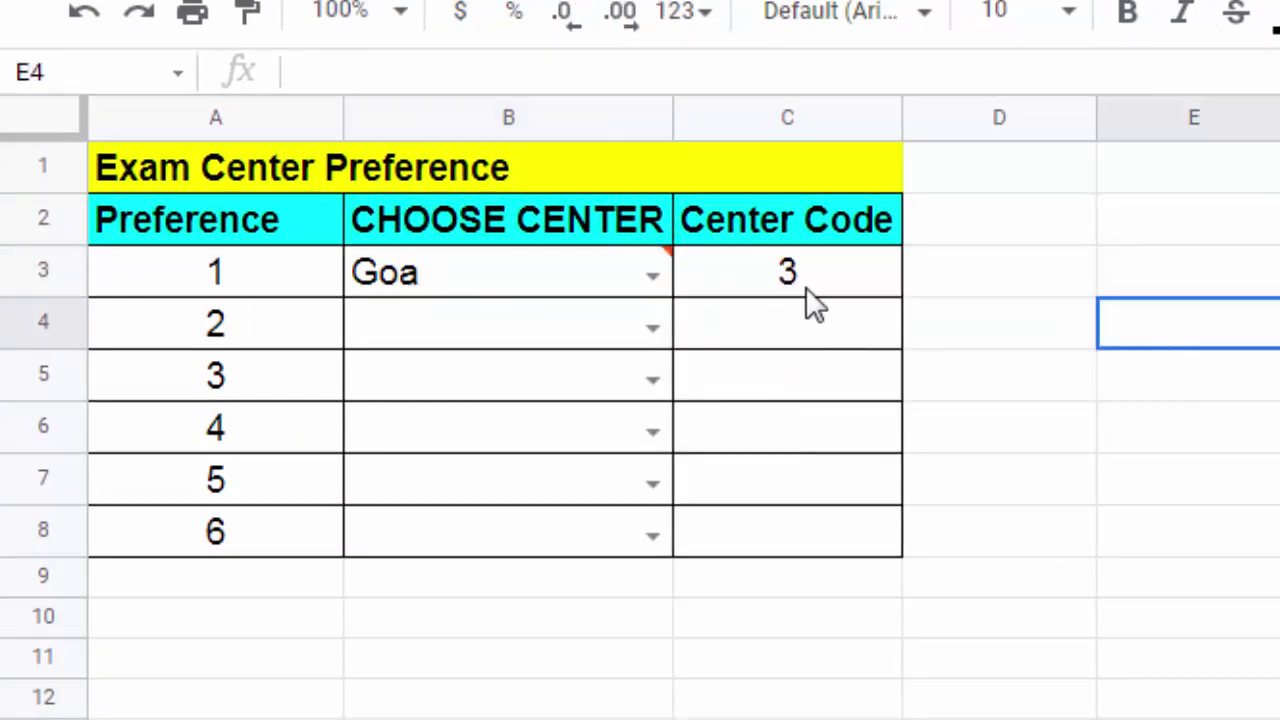
left_click(652, 330)
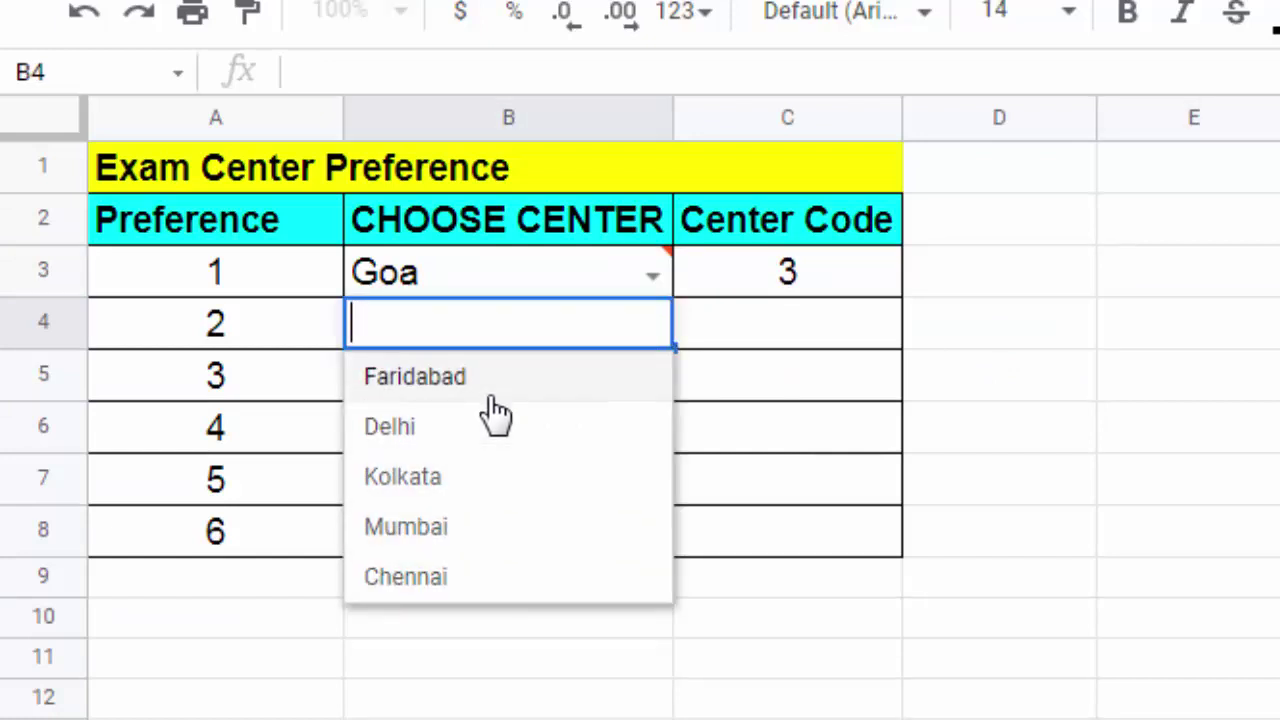
mouse_move(470, 286)
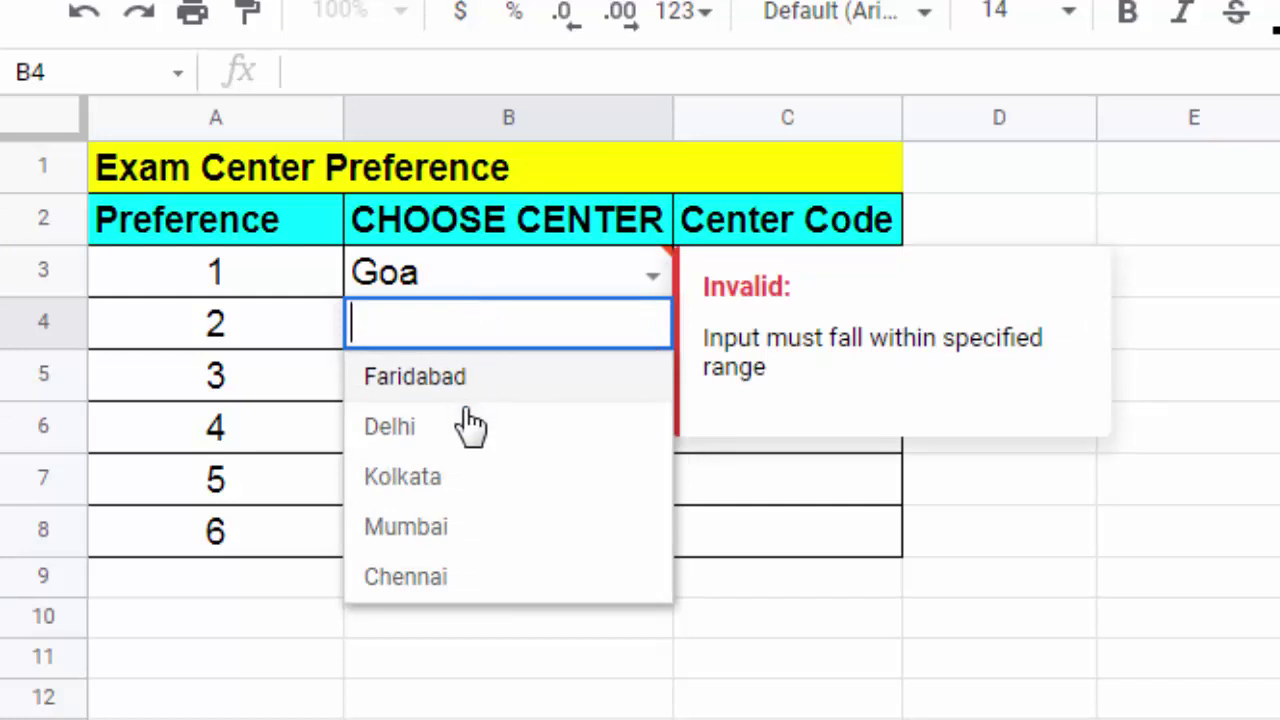
left_click(466, 477)
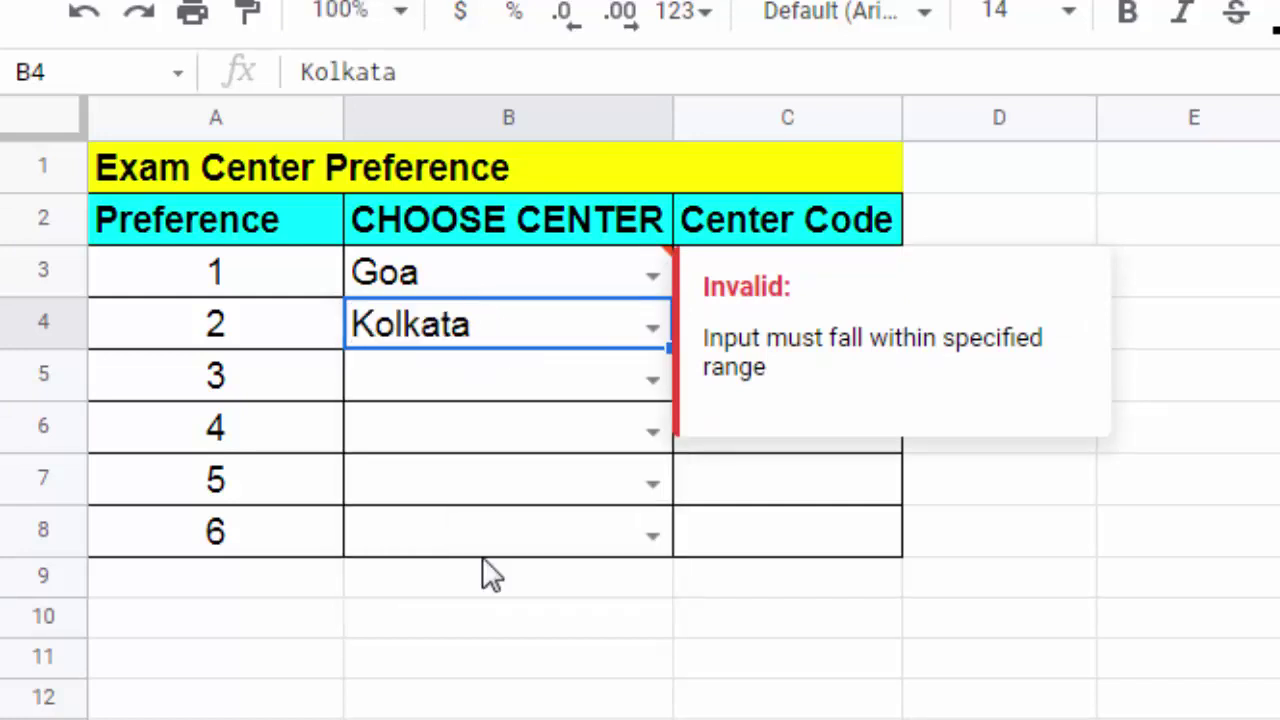
left_click(499, 643)
mouse_move(603, 337)
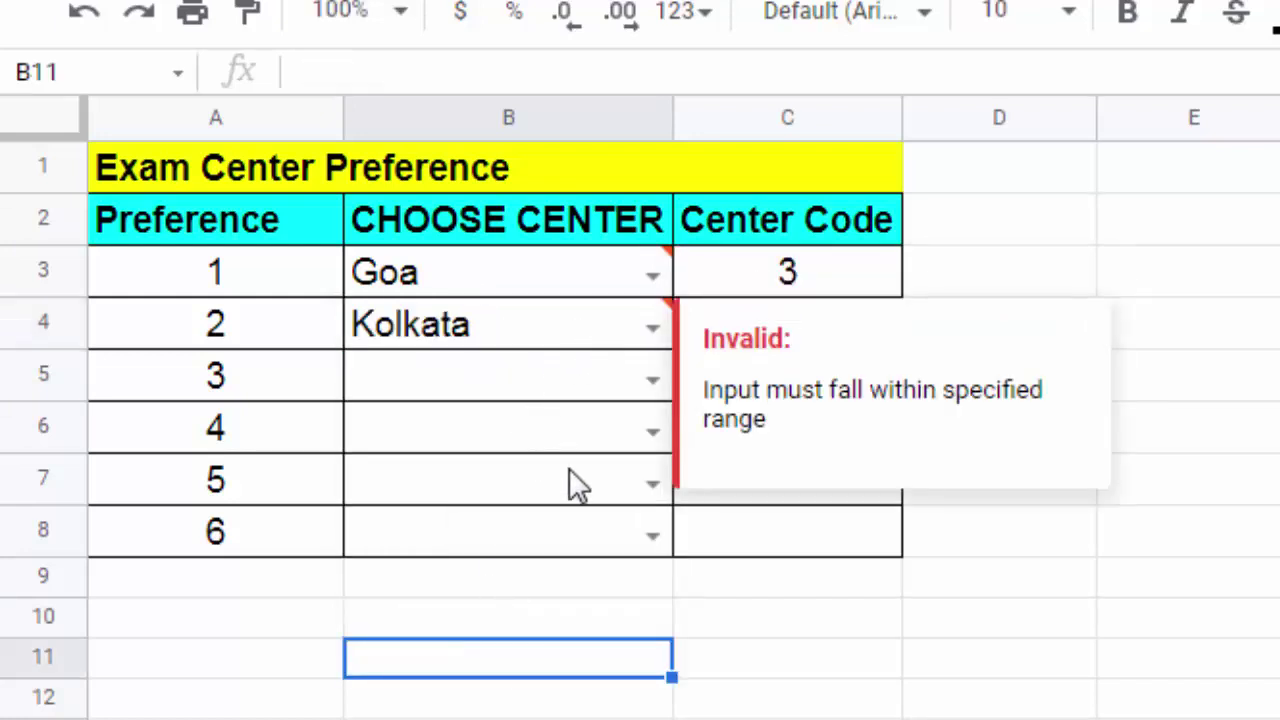
left_click(1200, 430)
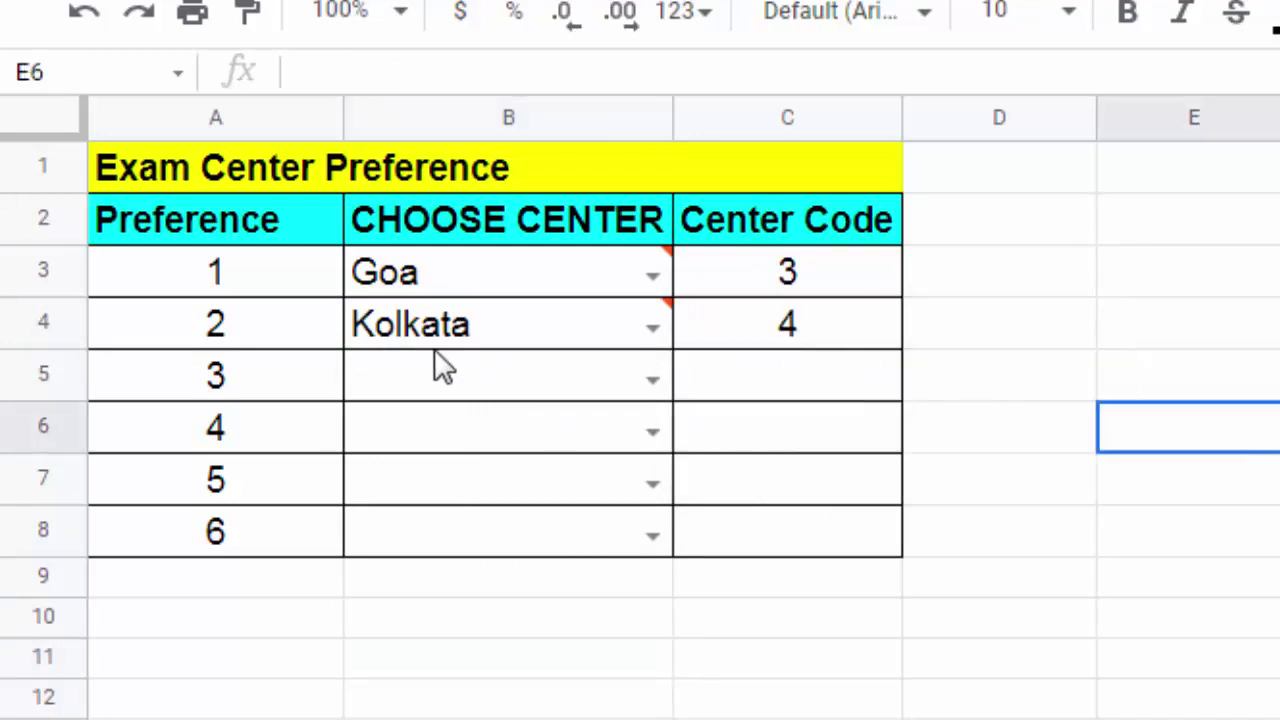
Step: Choose Delhi, Faridabad, Chennai and Mumbai as preferences 3 to 6
mouse_move(372, 342)
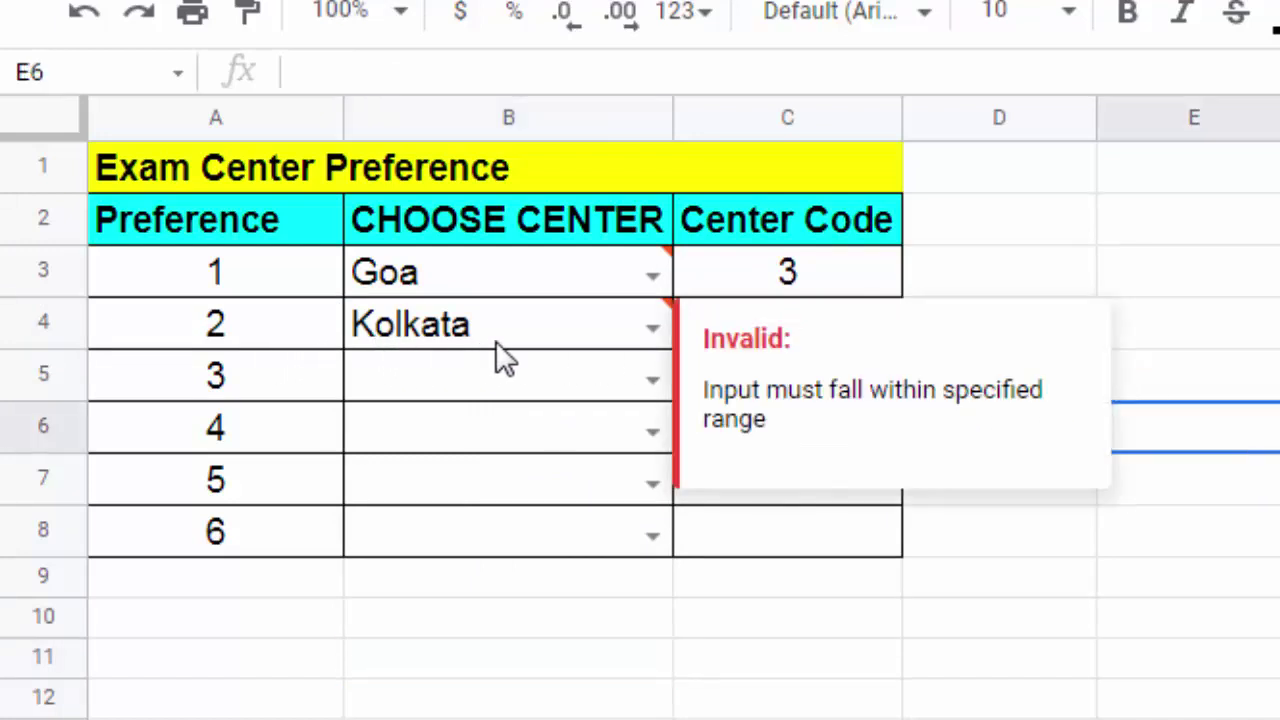
left_click(655, 381)
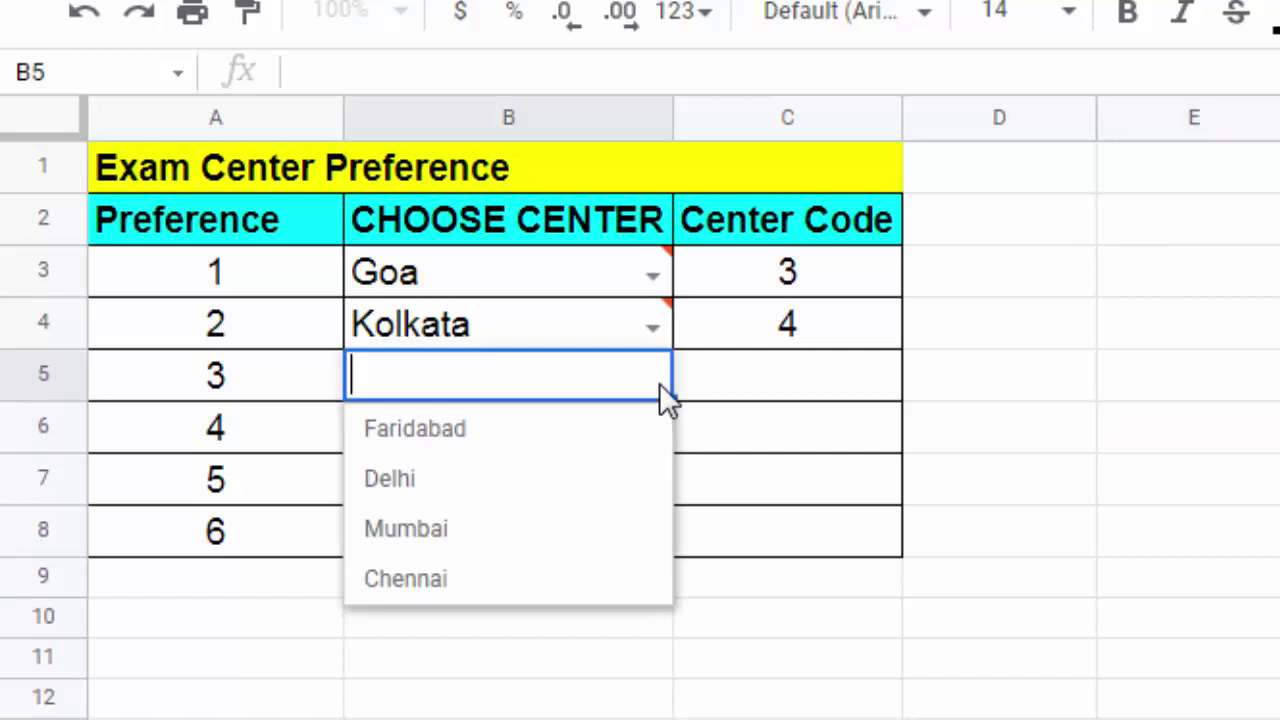
left_click(519, 482)
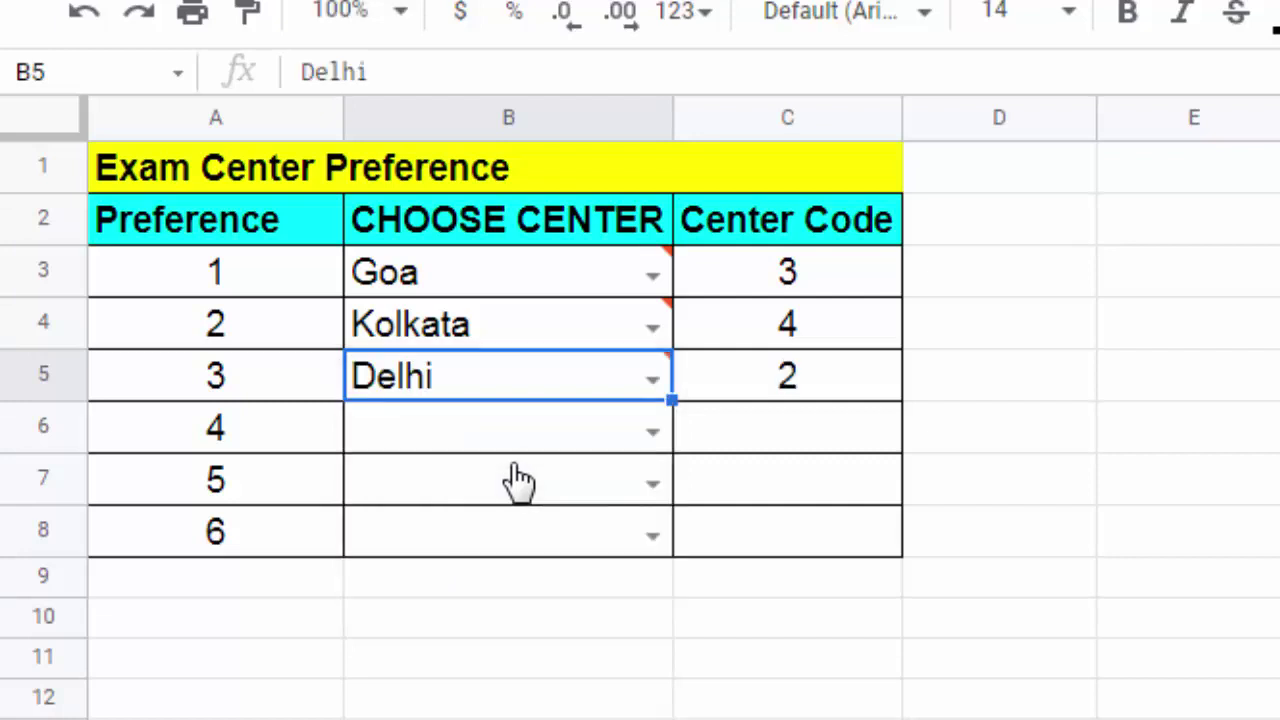
left_click(651, 432)
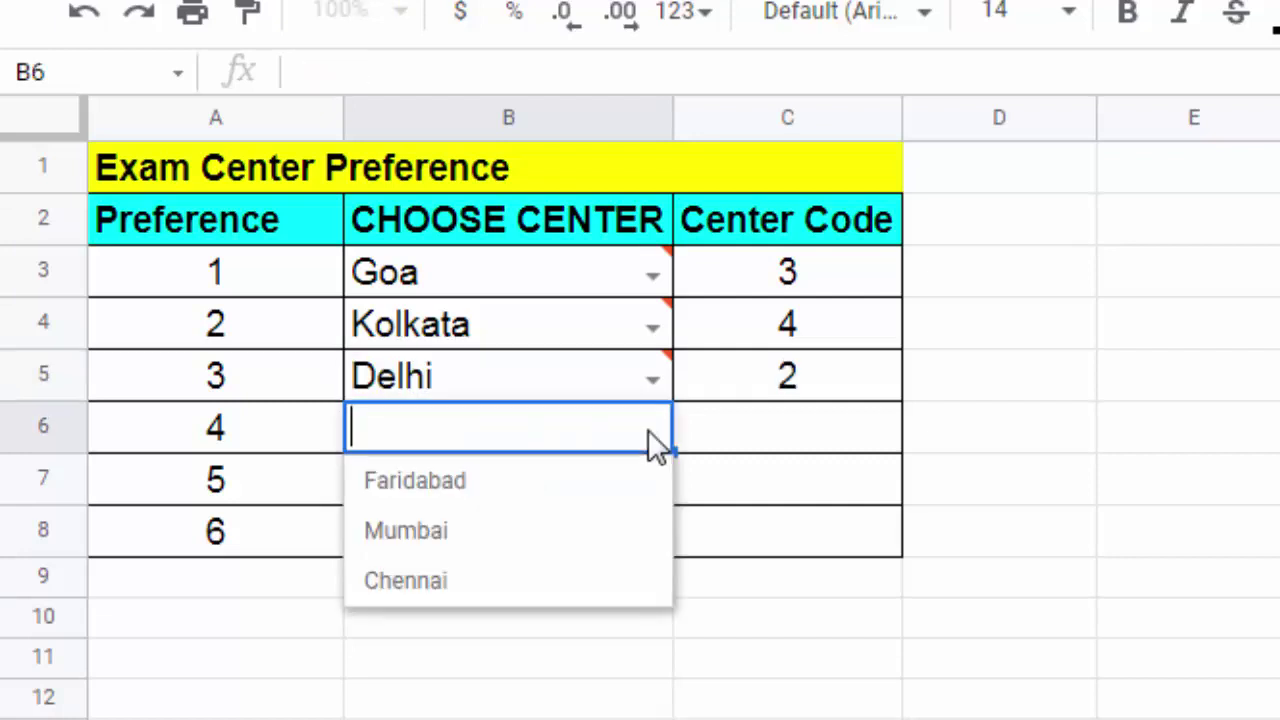
left_click(482, 500)
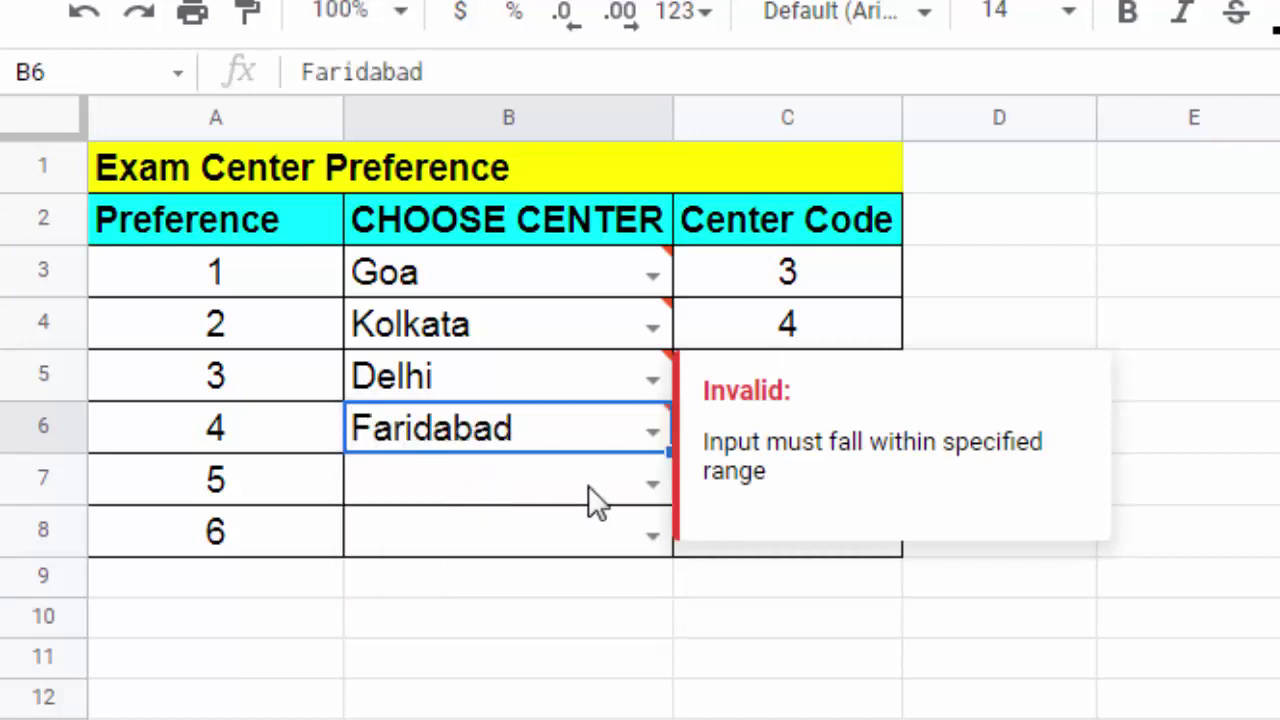
left_click(650, 484)
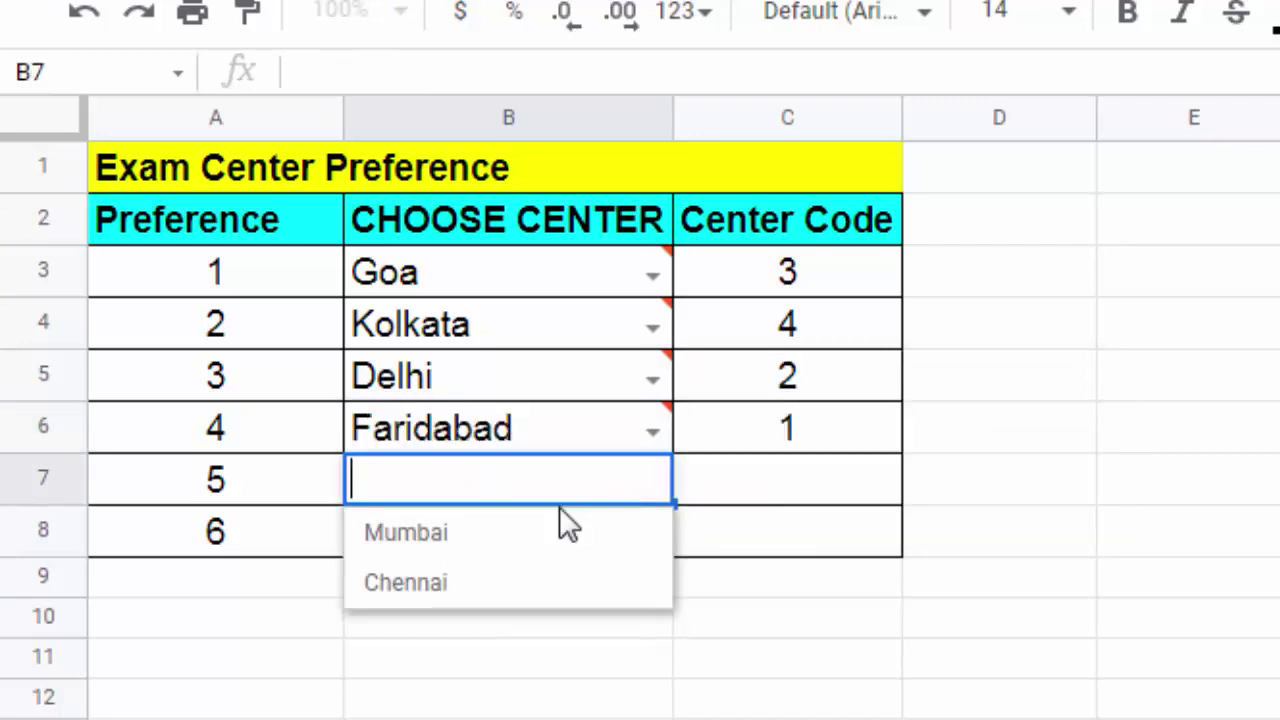
left_click(540, 580)
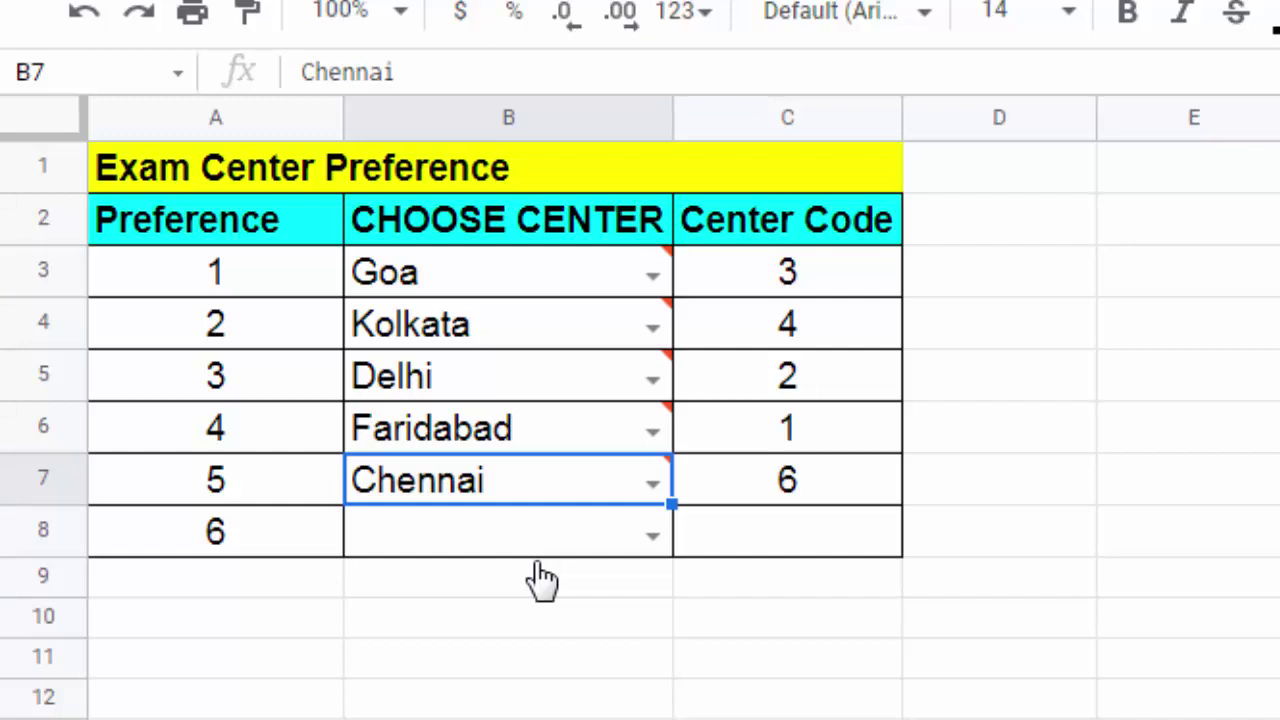
left_click(655, 533)
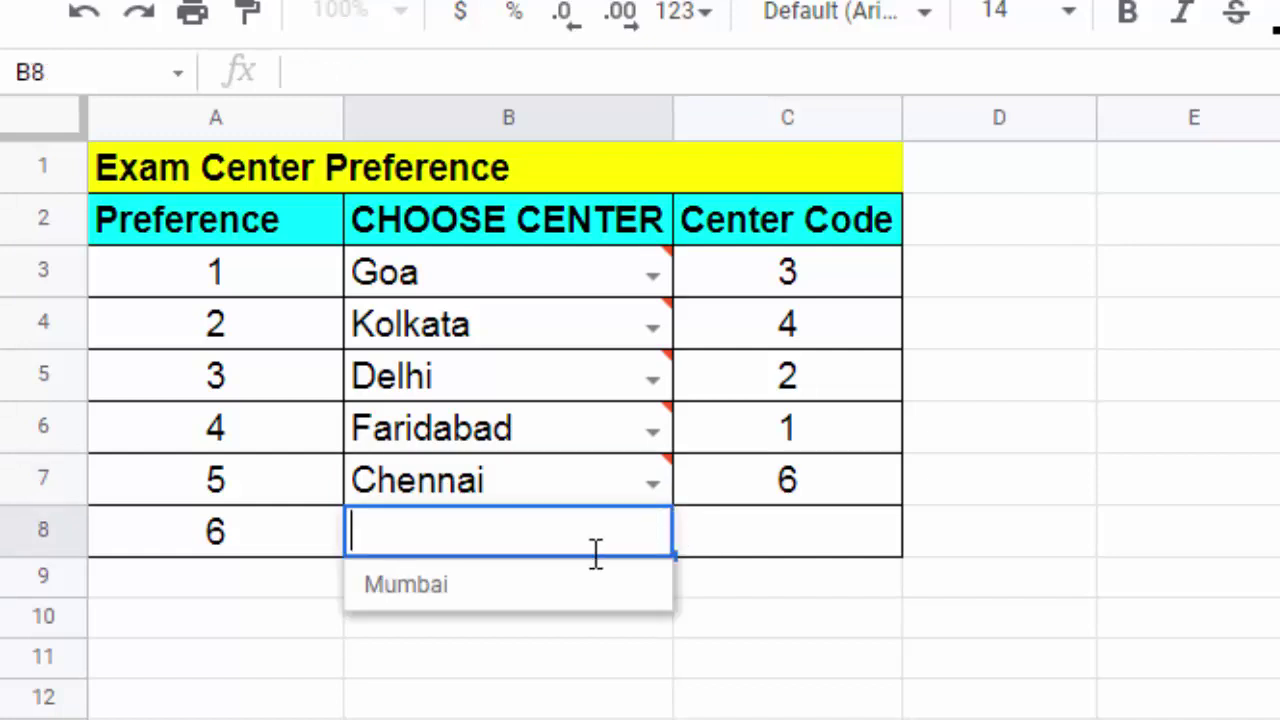
left_click(534, 584)
left_click(531, 638)
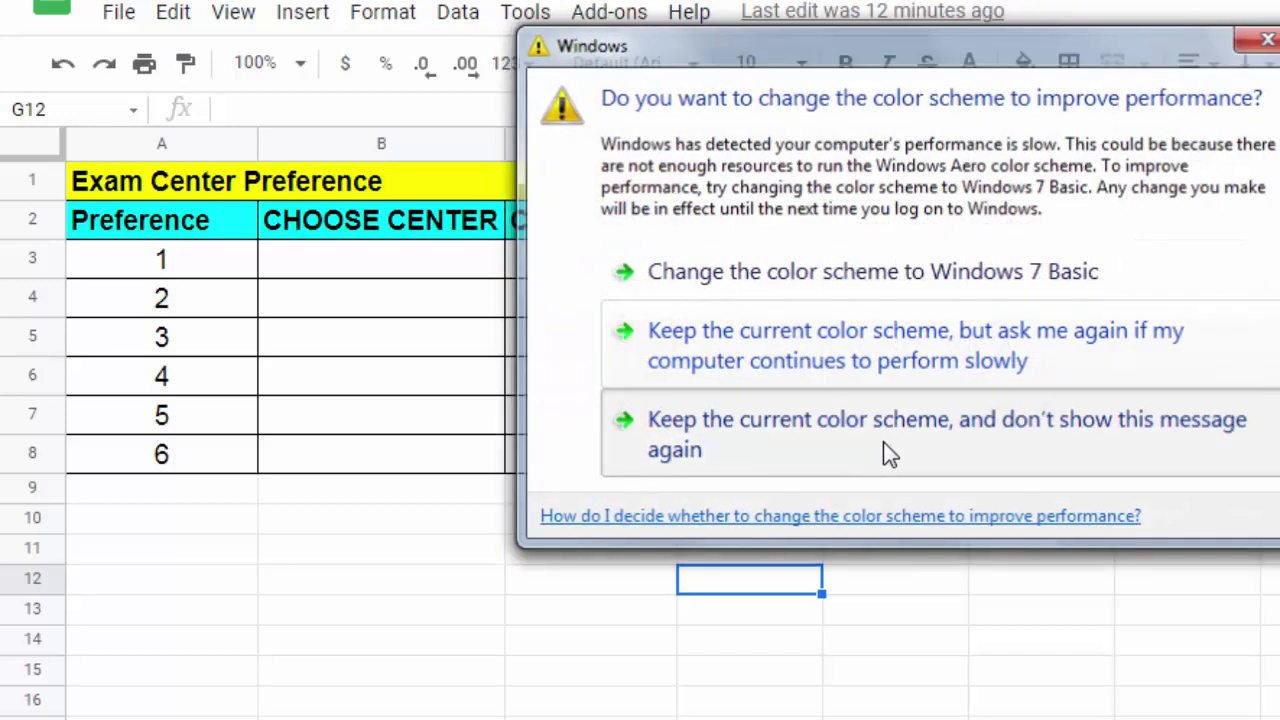
Step: Dismiss the Windows colour-scheme prompt, keeping the current scheme and hiding the message
left_click(889, 452)
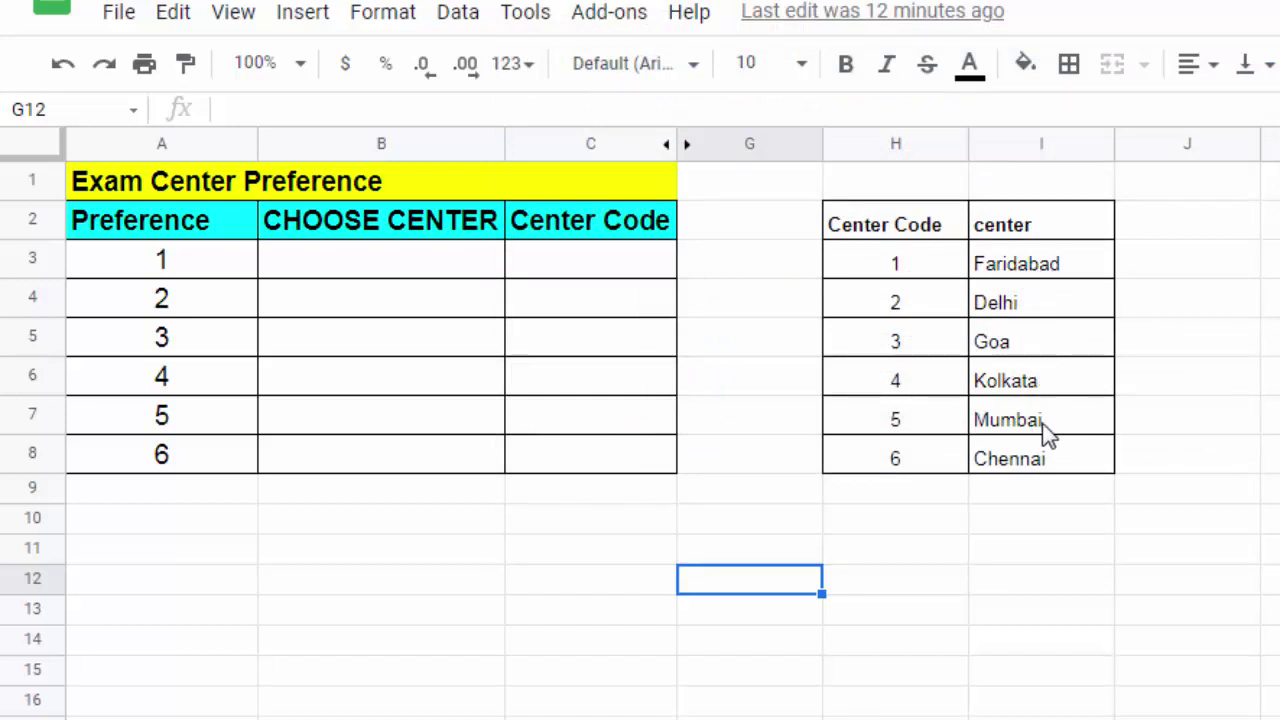
Step: Add a data validation dropdown to B3:B8 using the list from range I3:I8
left_click(441, 30)
left_click(330, 334)
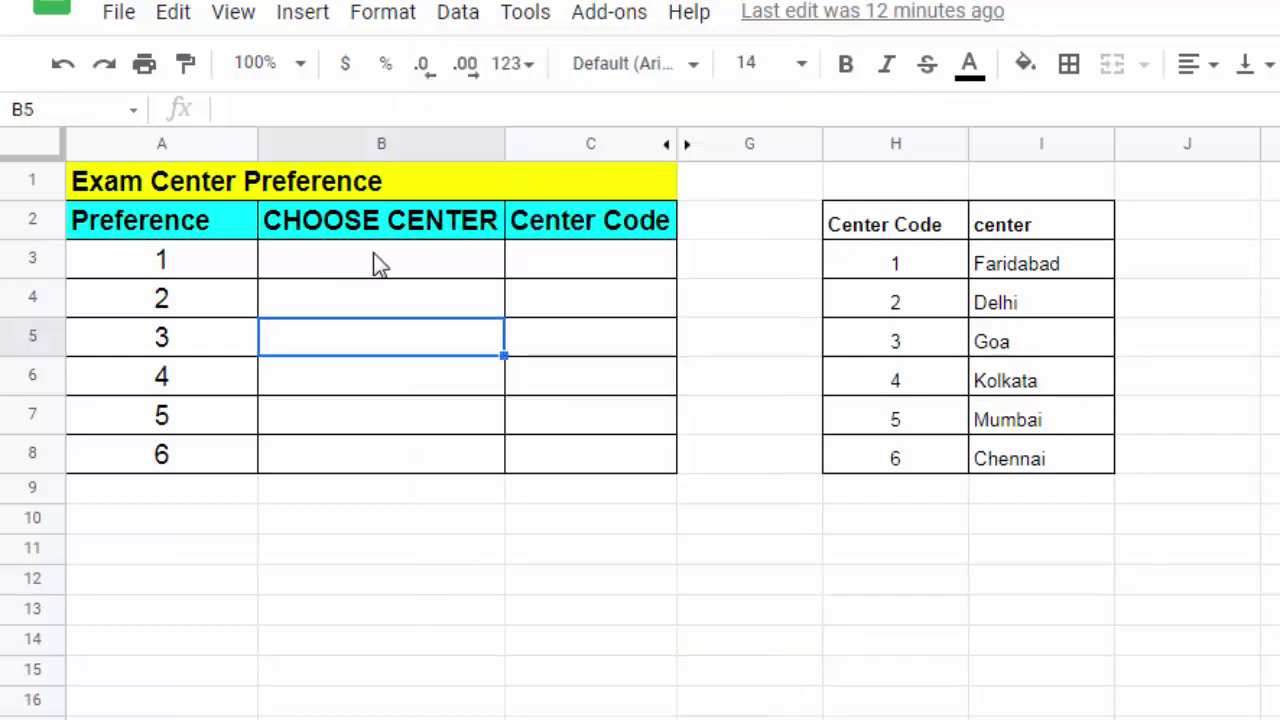
left_click_drag(378, 263, 364, 463)
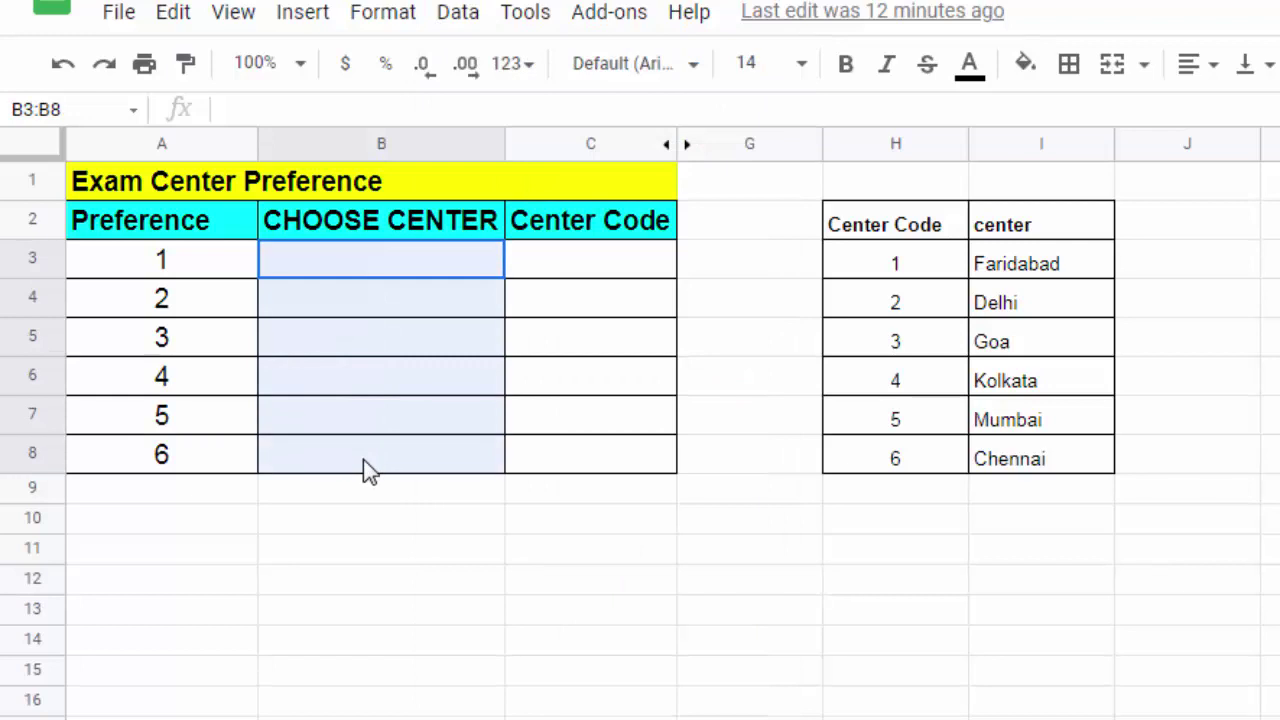
left_click(452, 12)
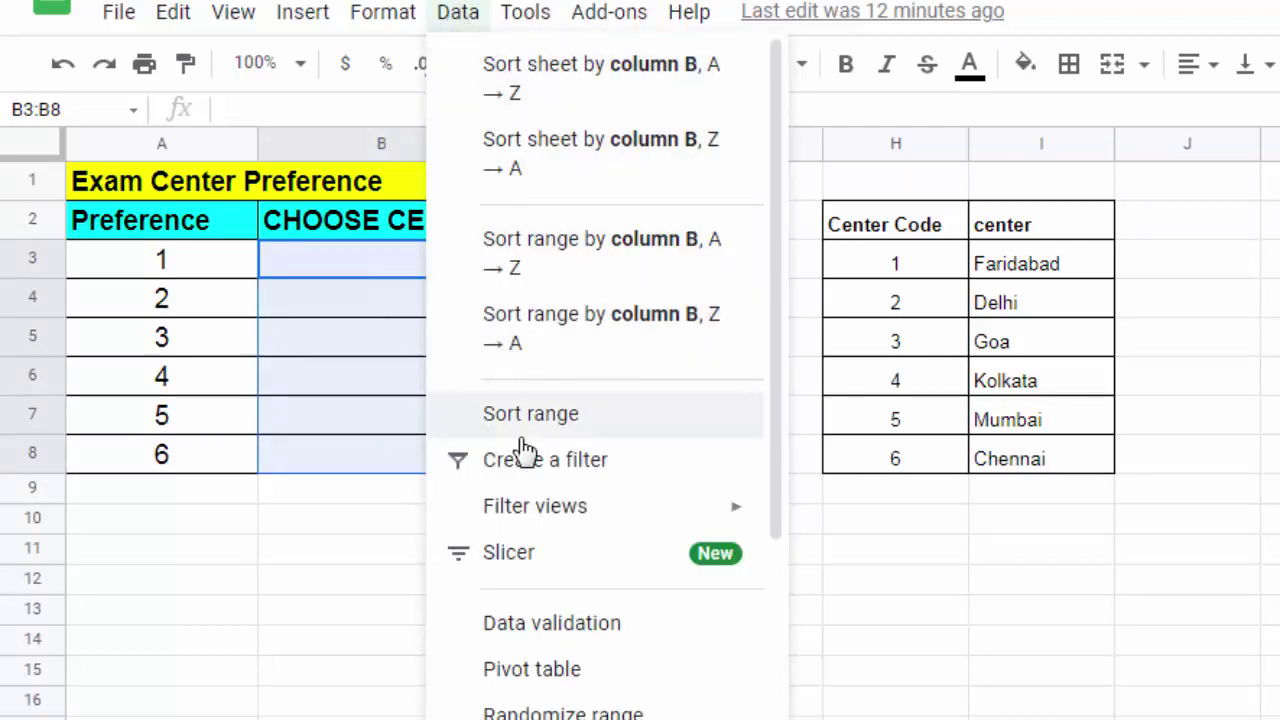
left_click(551, 622)
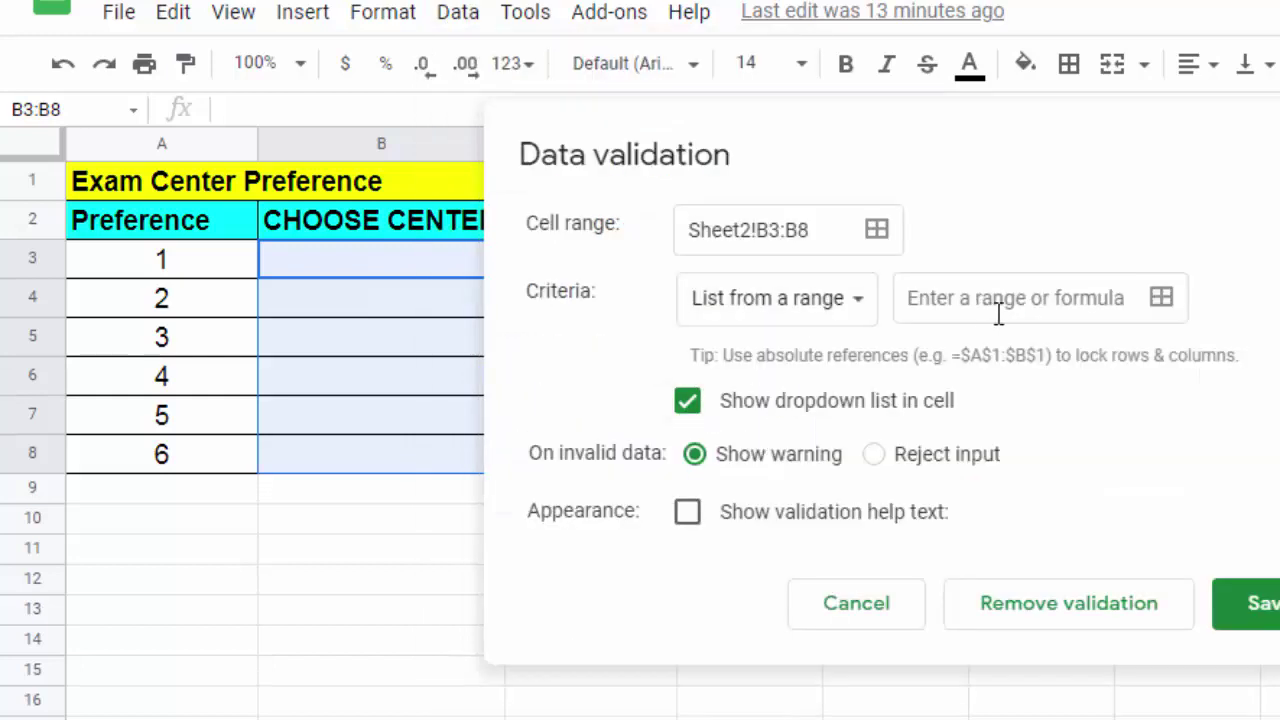
left_click(1162, 305)
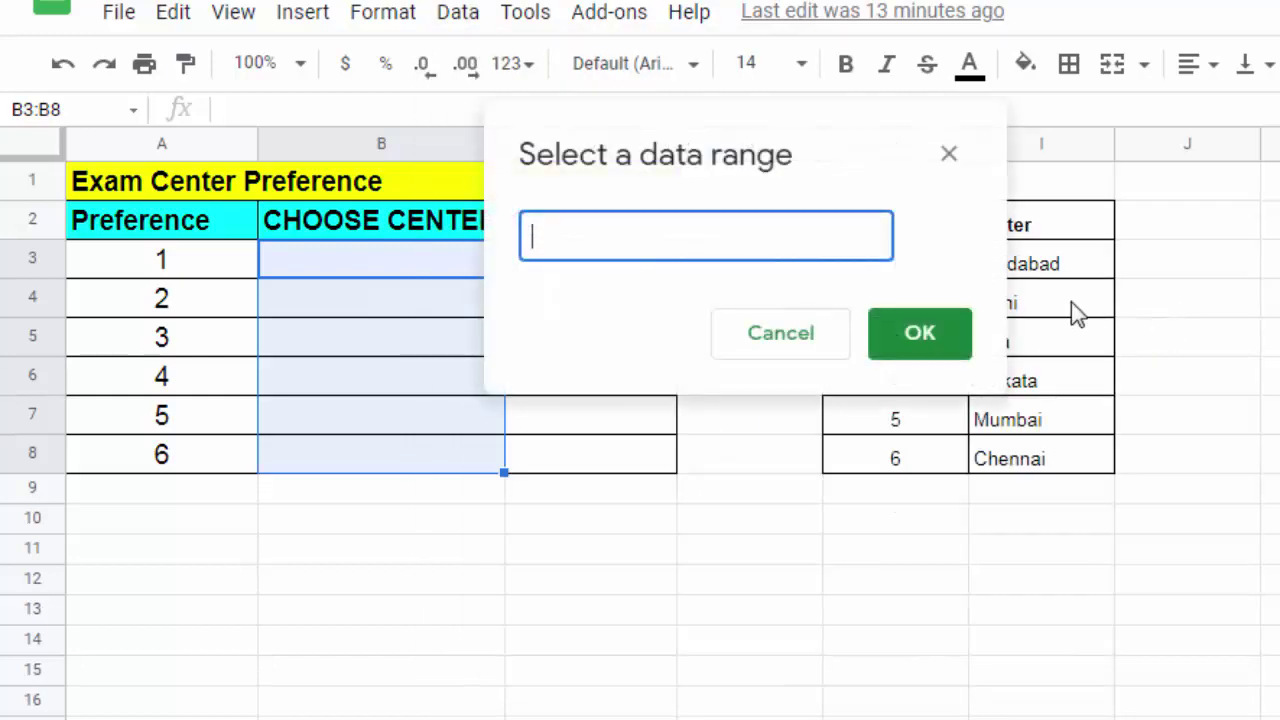
left_click_drag(1066, 264, 1062, 452)
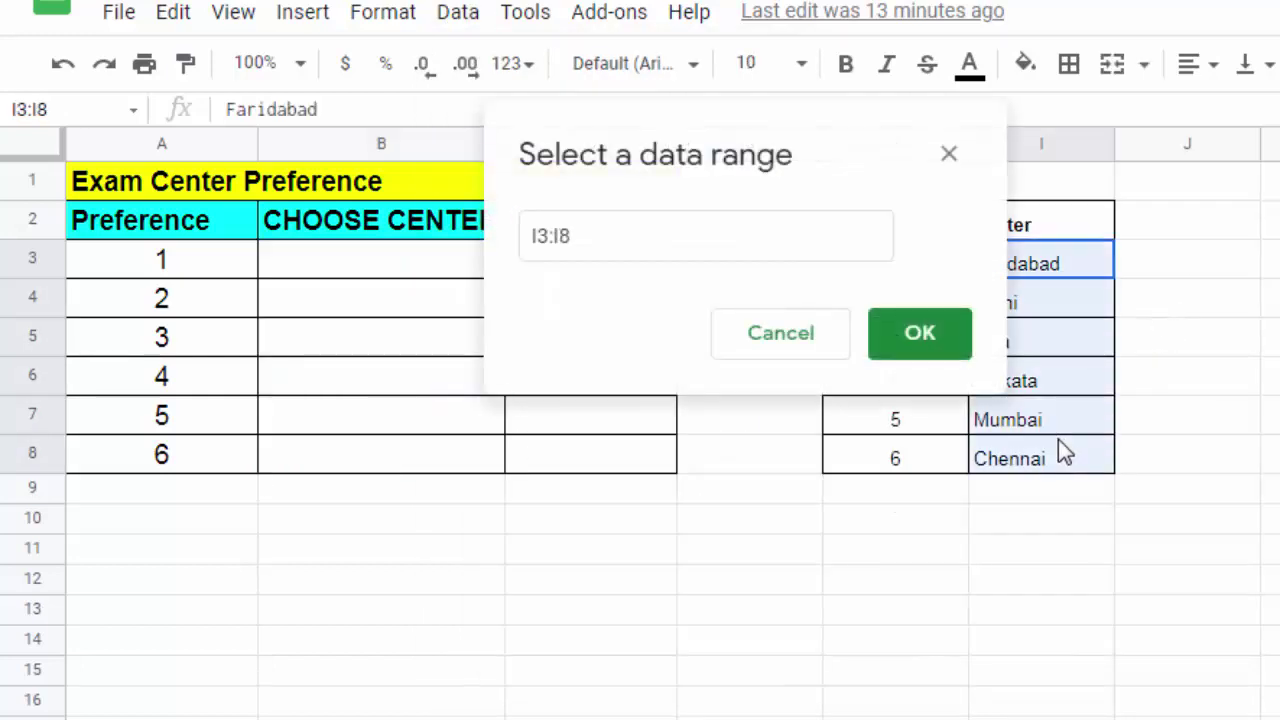
left_click(950, 345)
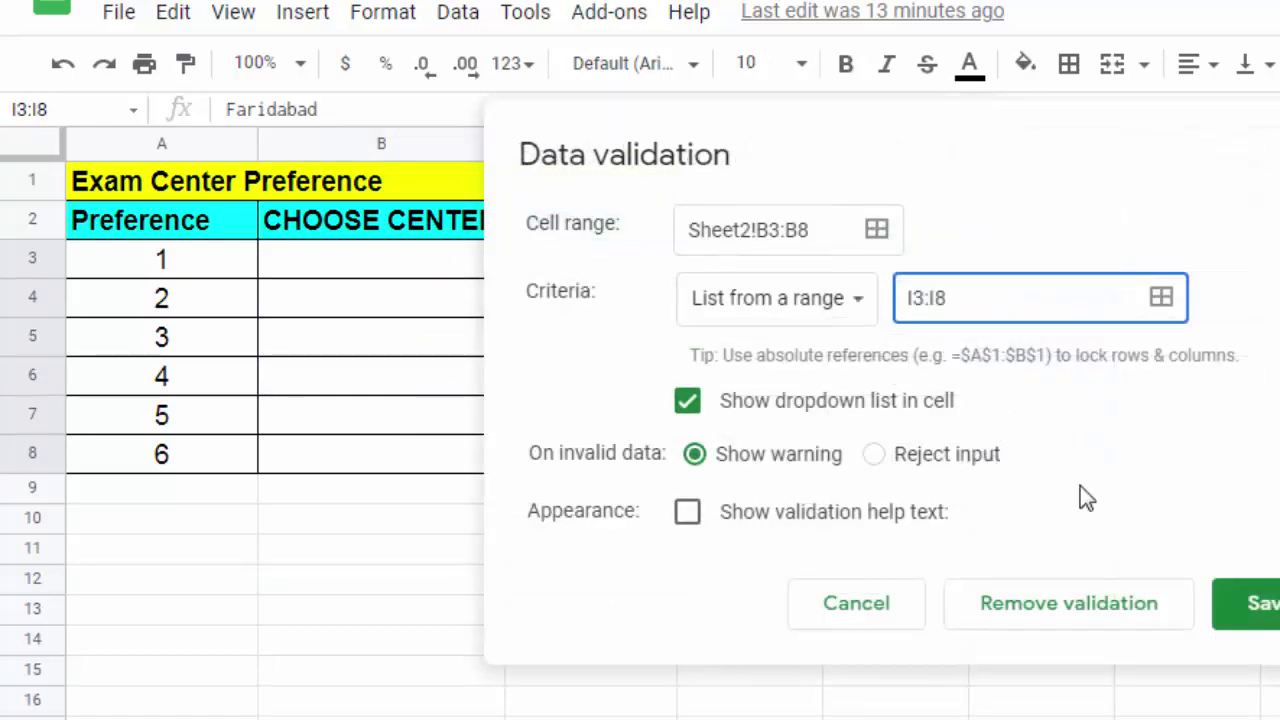
left_click(1250, 603)
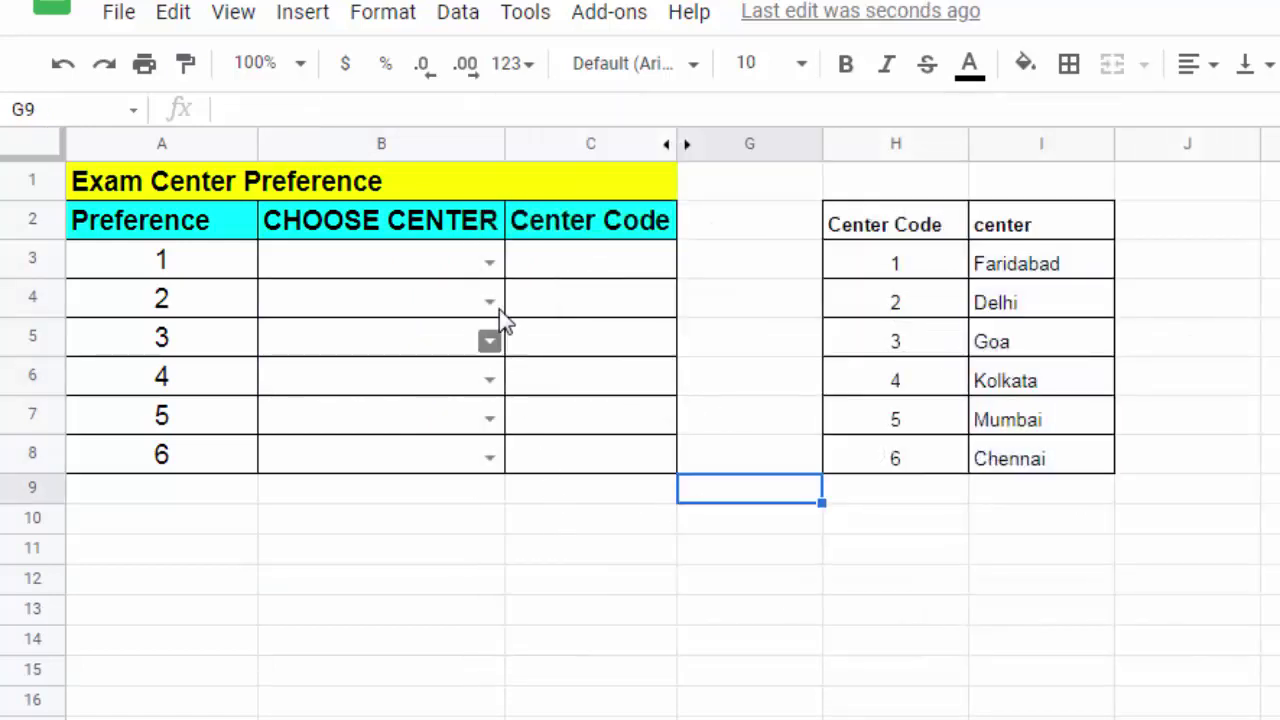
Step: Pick Faridabad and Goa for preferences 1 and 2, then check C3's code formula
left_click(493, 271)
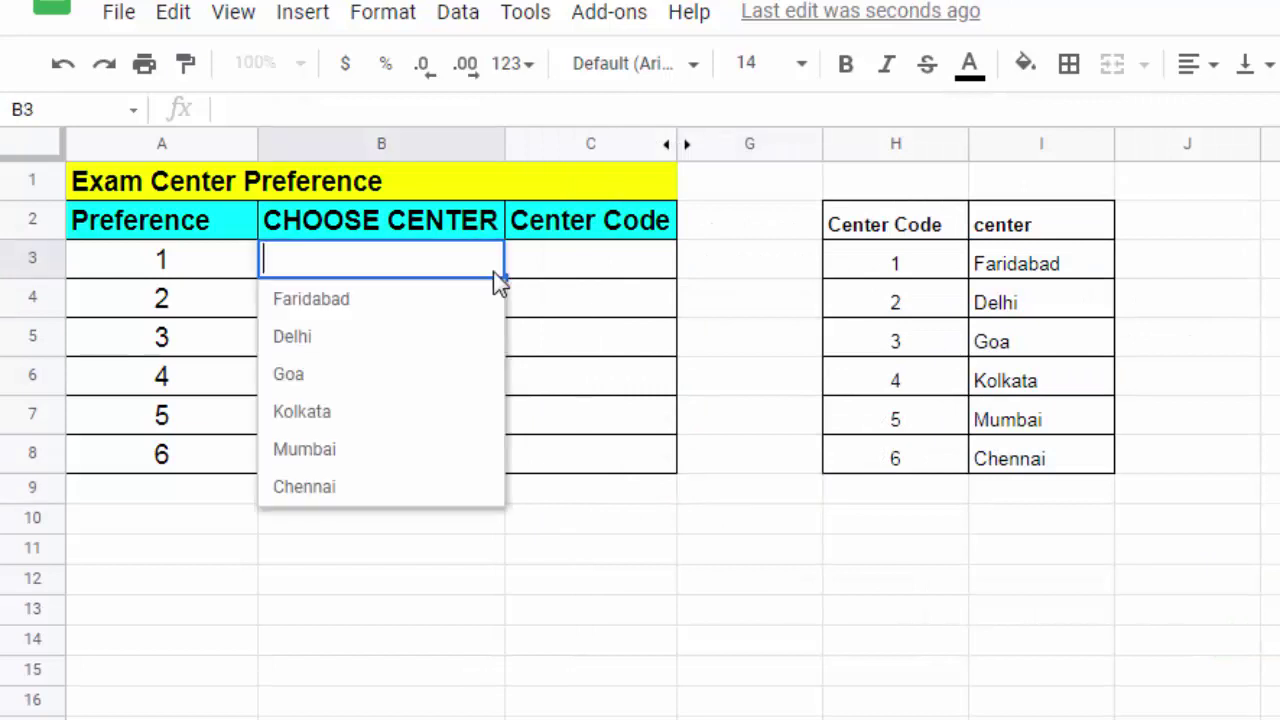
left_click(430, 303)
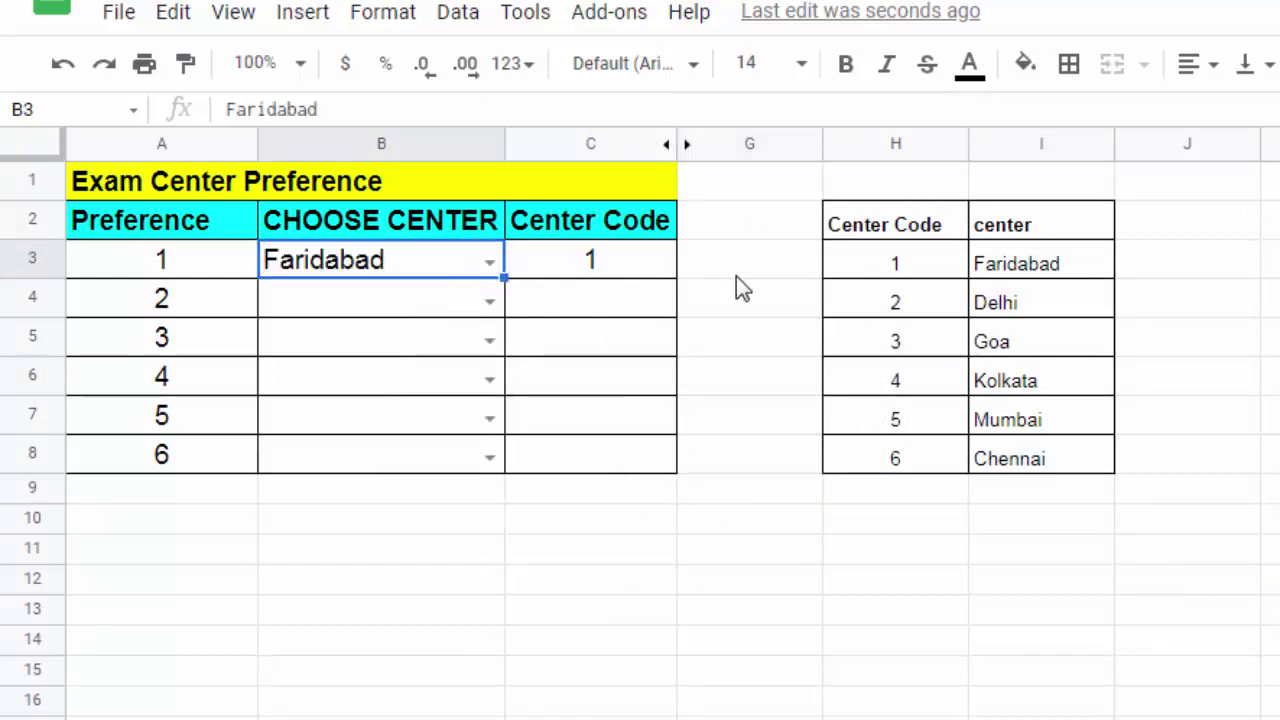
left_click(490, 302)
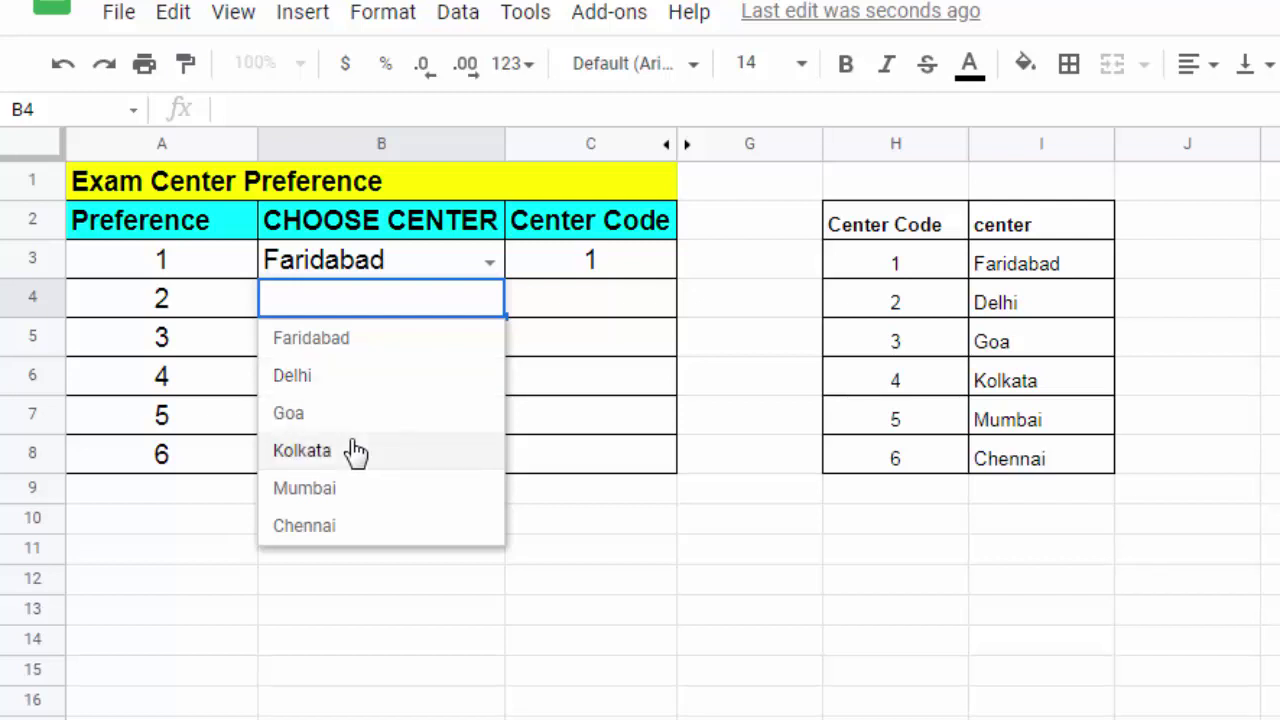
left_click(300, 413)
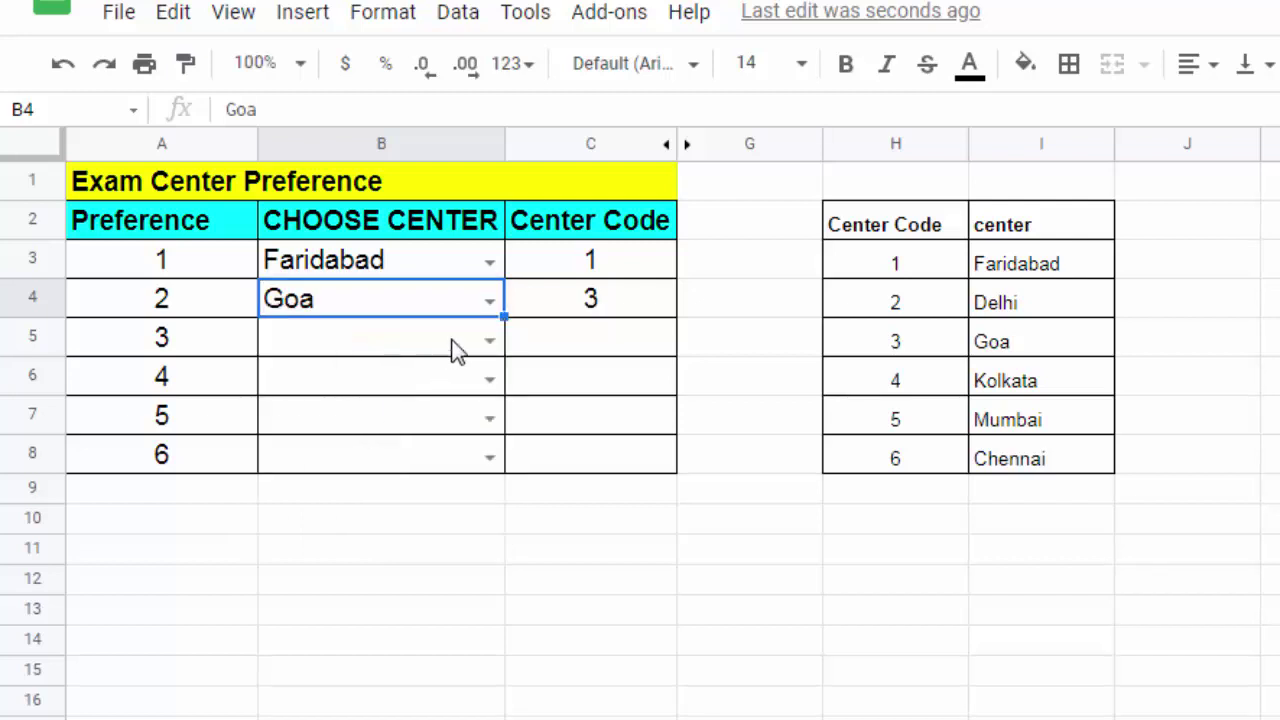
left_click(490, 342)
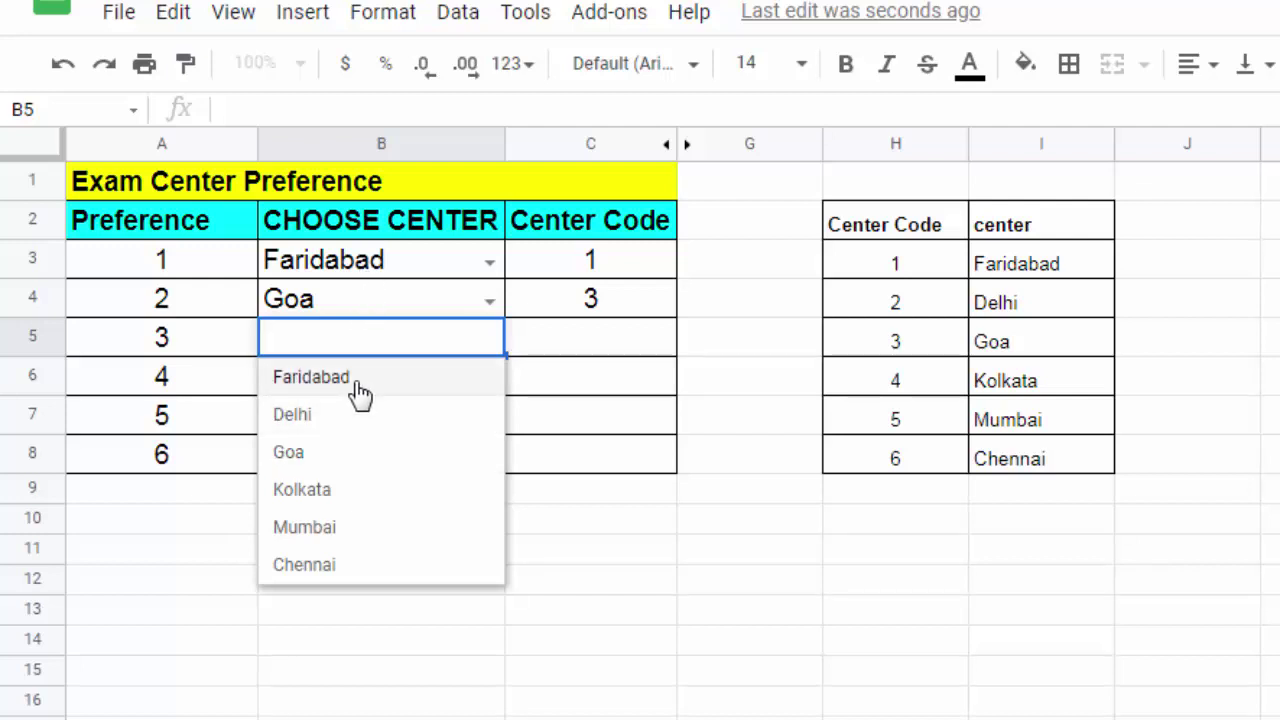
left_click(626, 485)
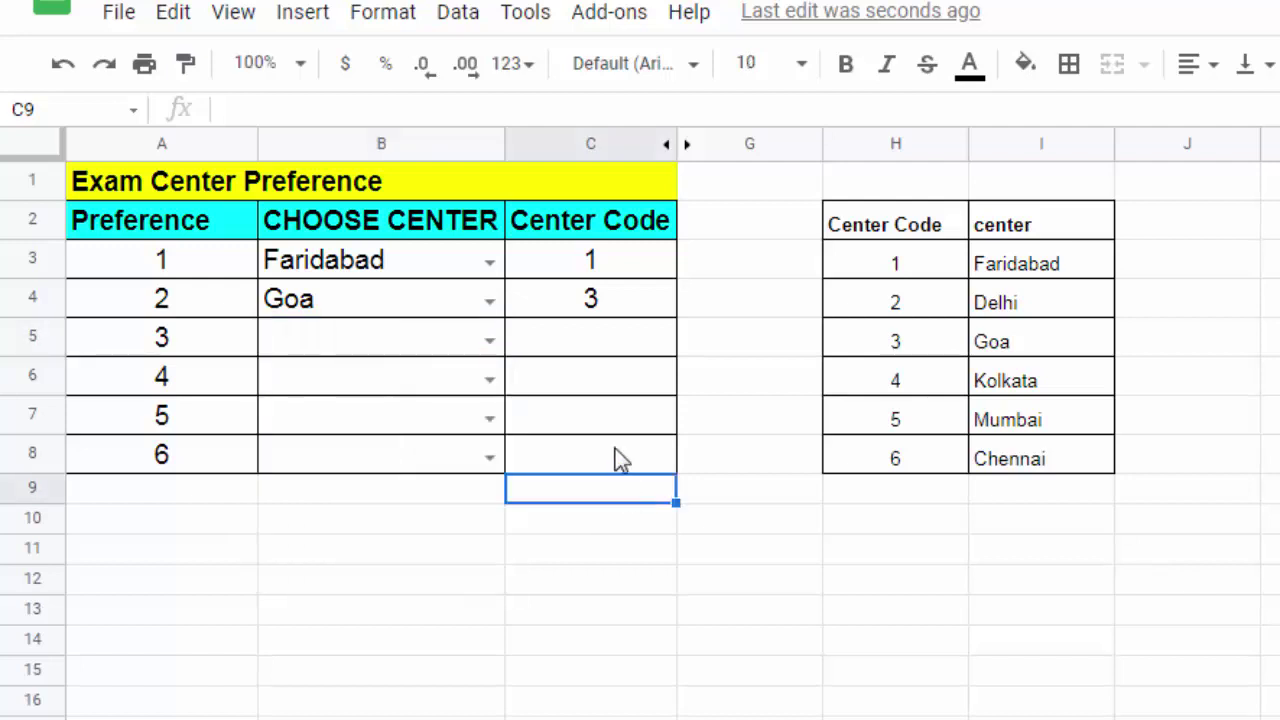
left_click(590, 268)
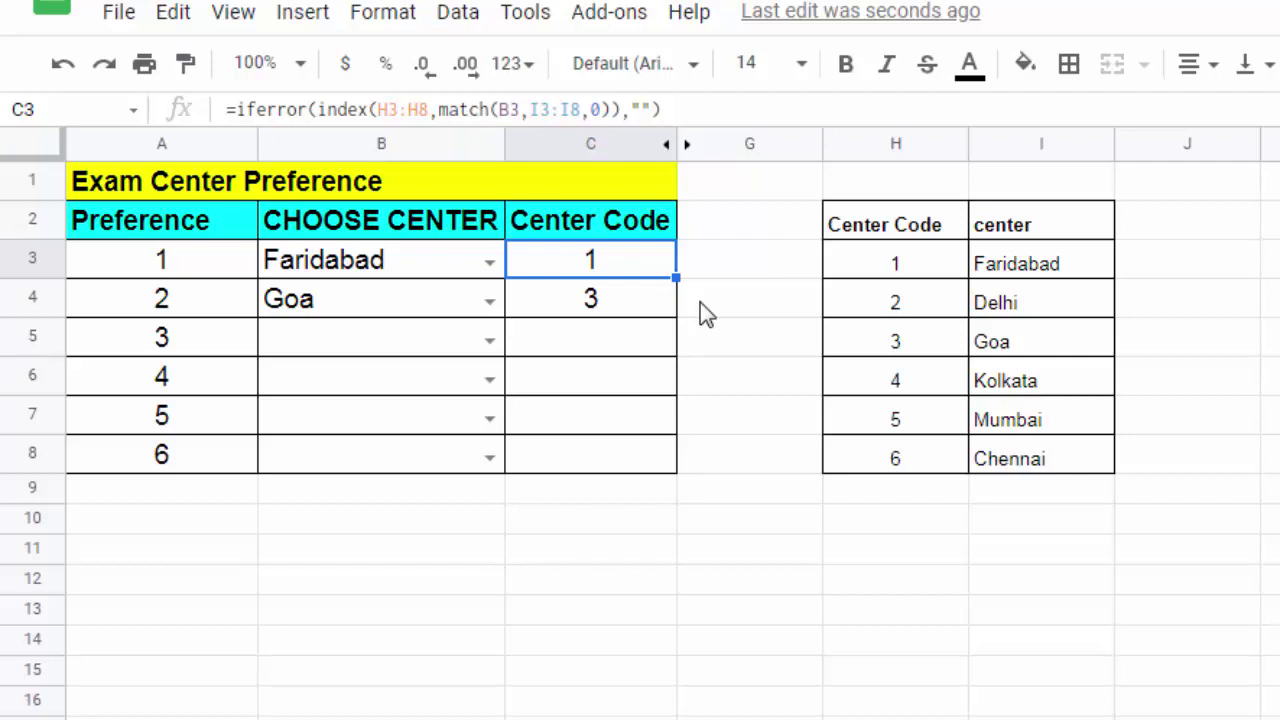
Step: Clear the centers in B3:B8 and remove its data validation rule
left_click_drag(423, 258, 408, 440)
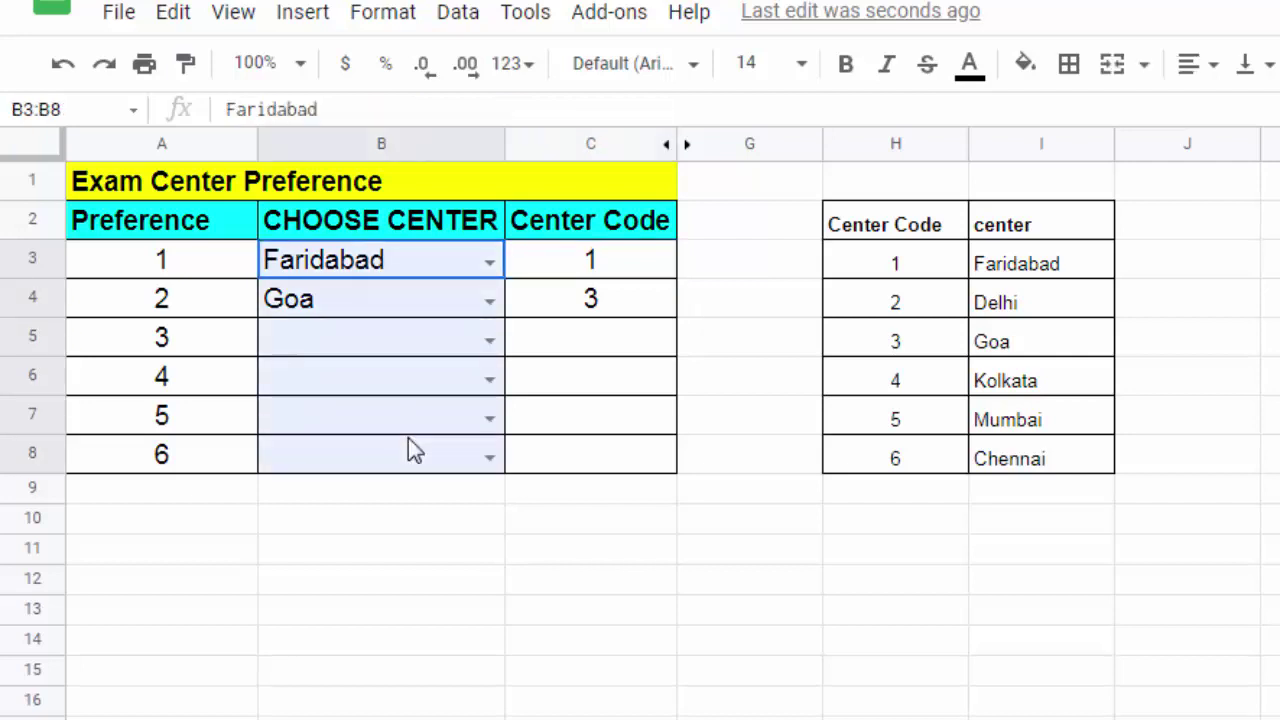
key("Delete")
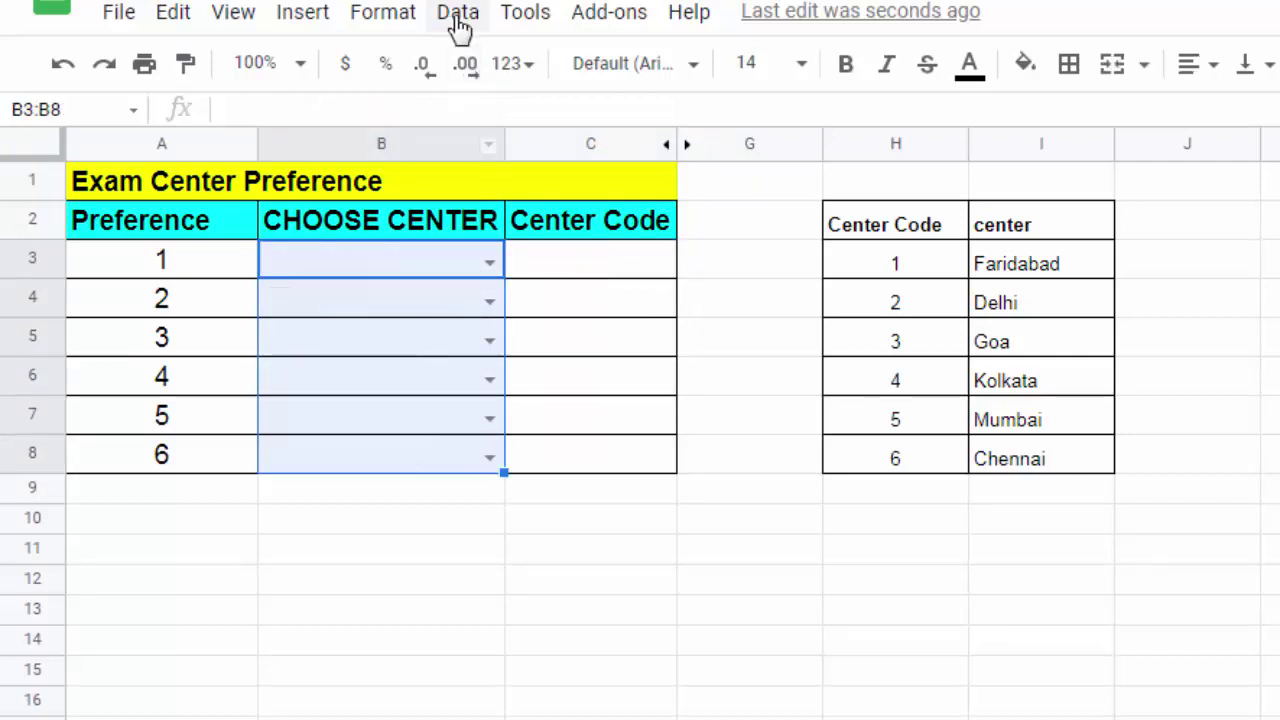
left_click(459, 22)
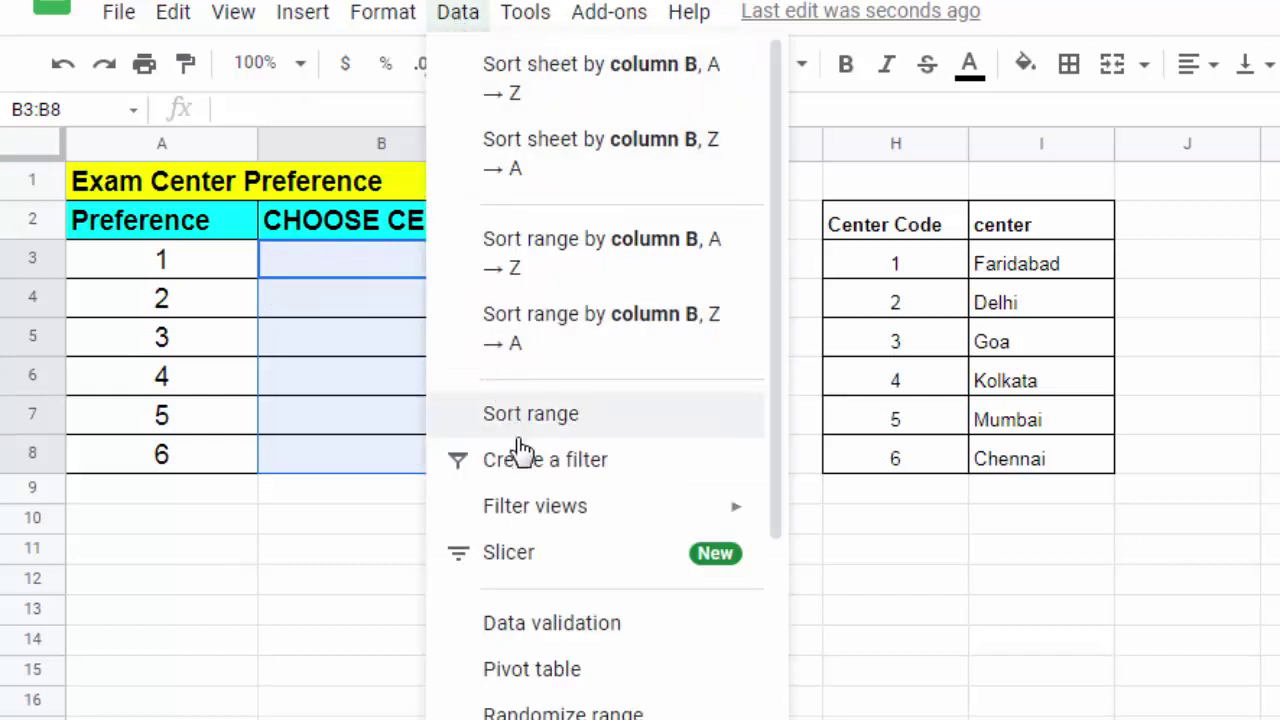
left_click(548, 517)
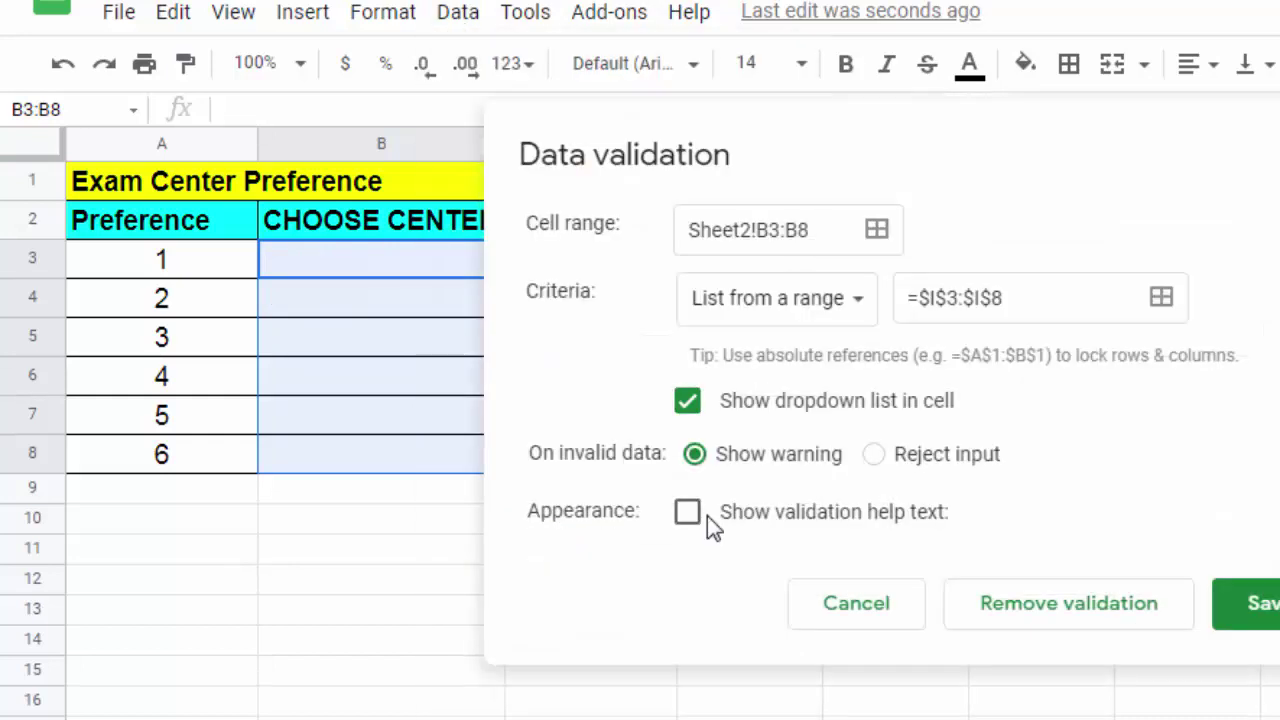
left_click(1060, 618)
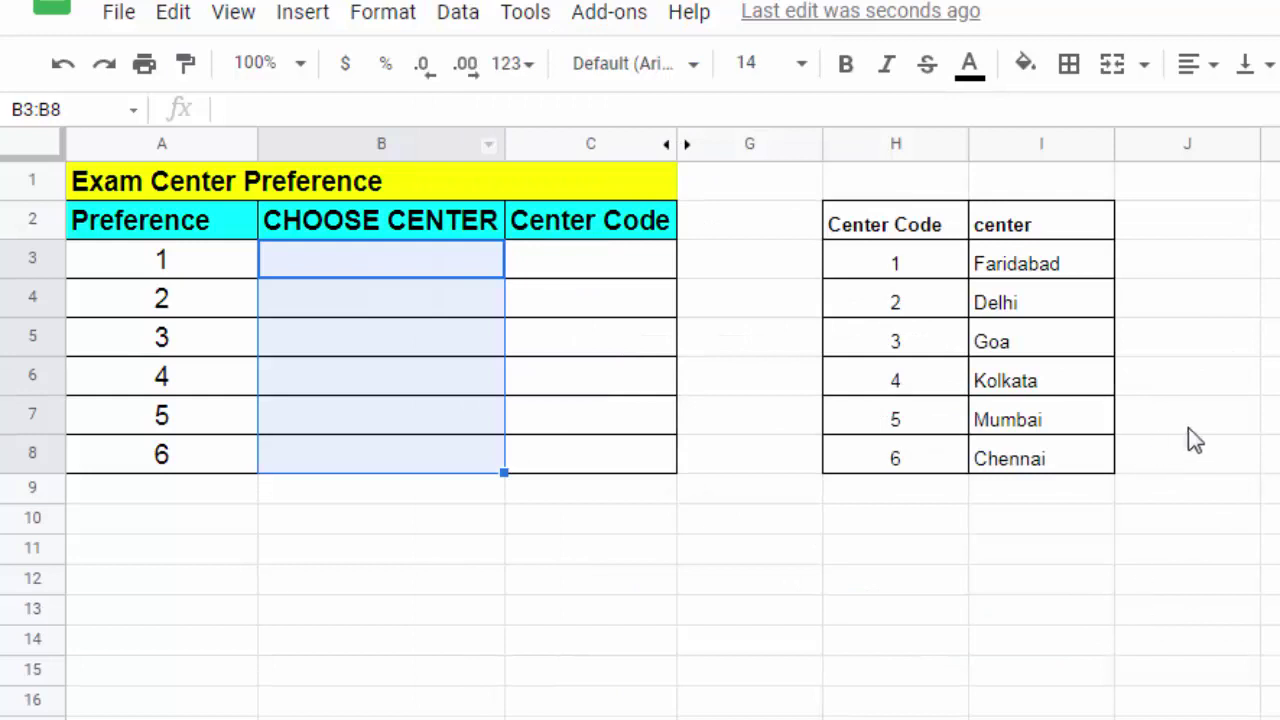
left_click(1176, 428)
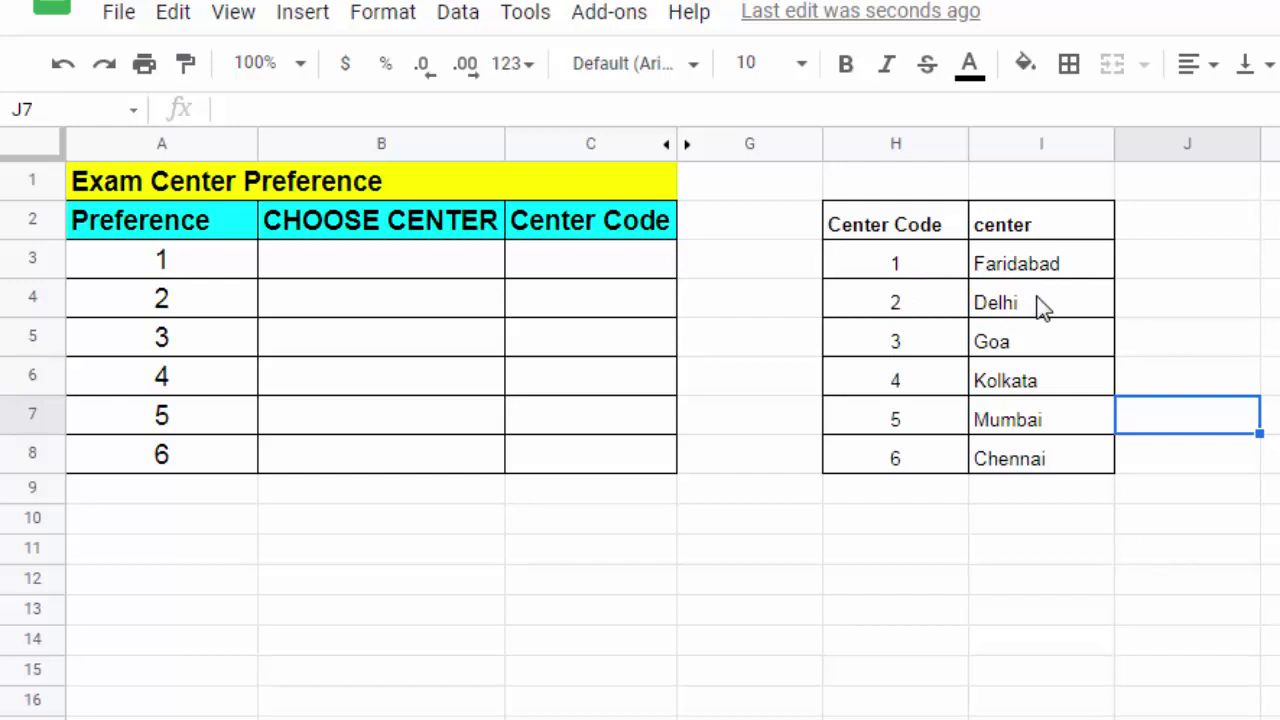
Step: Enter the heading 'list' in J2
left_click(1083, 268)
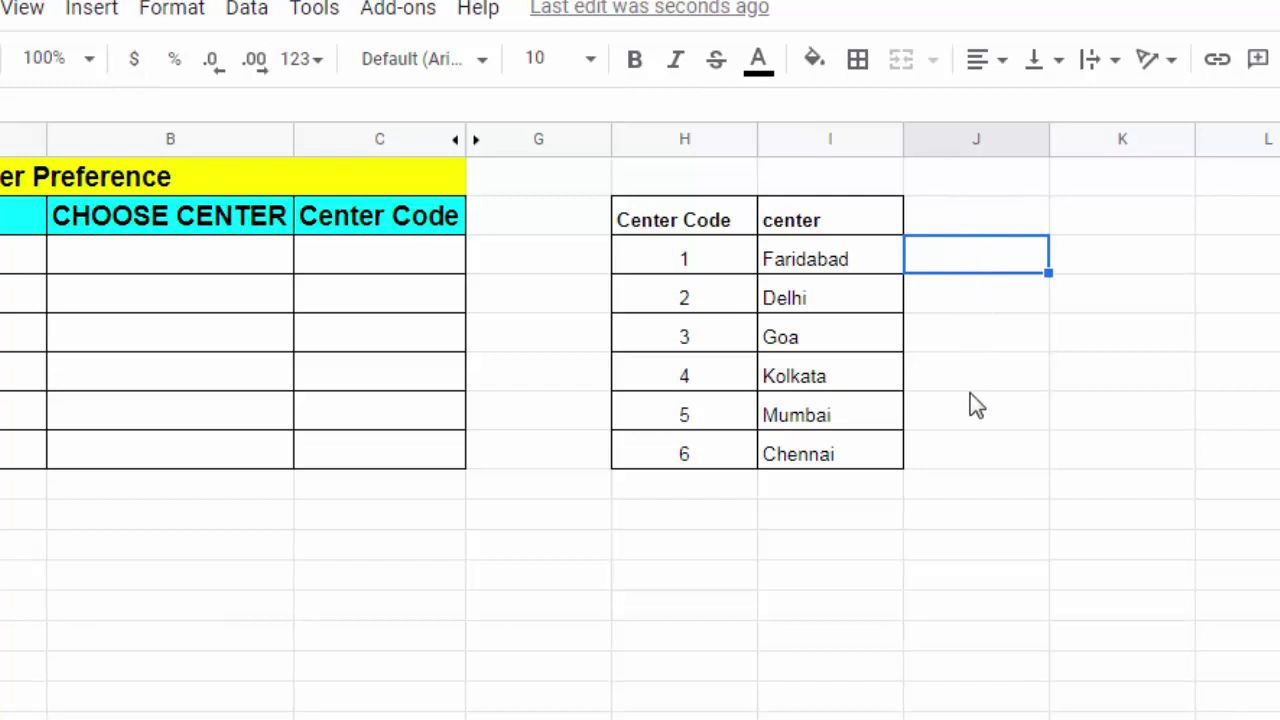
left_click(961, 221)
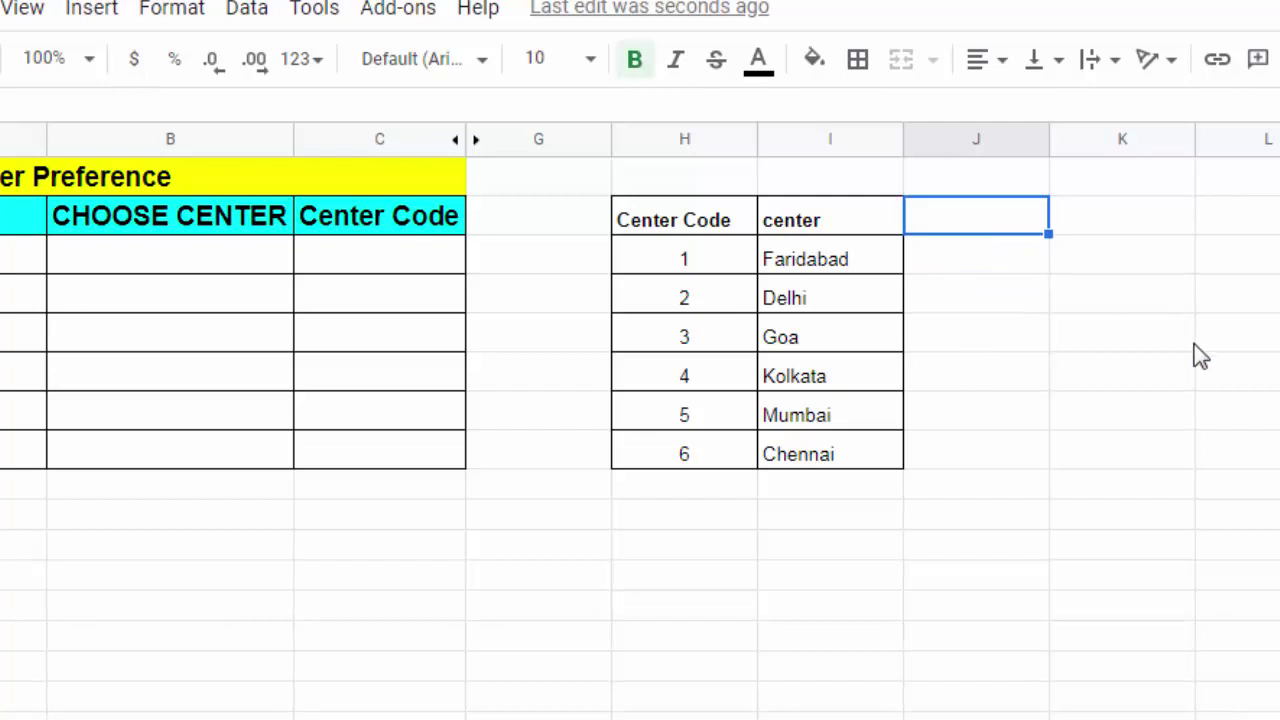
type("list")
key("Return")
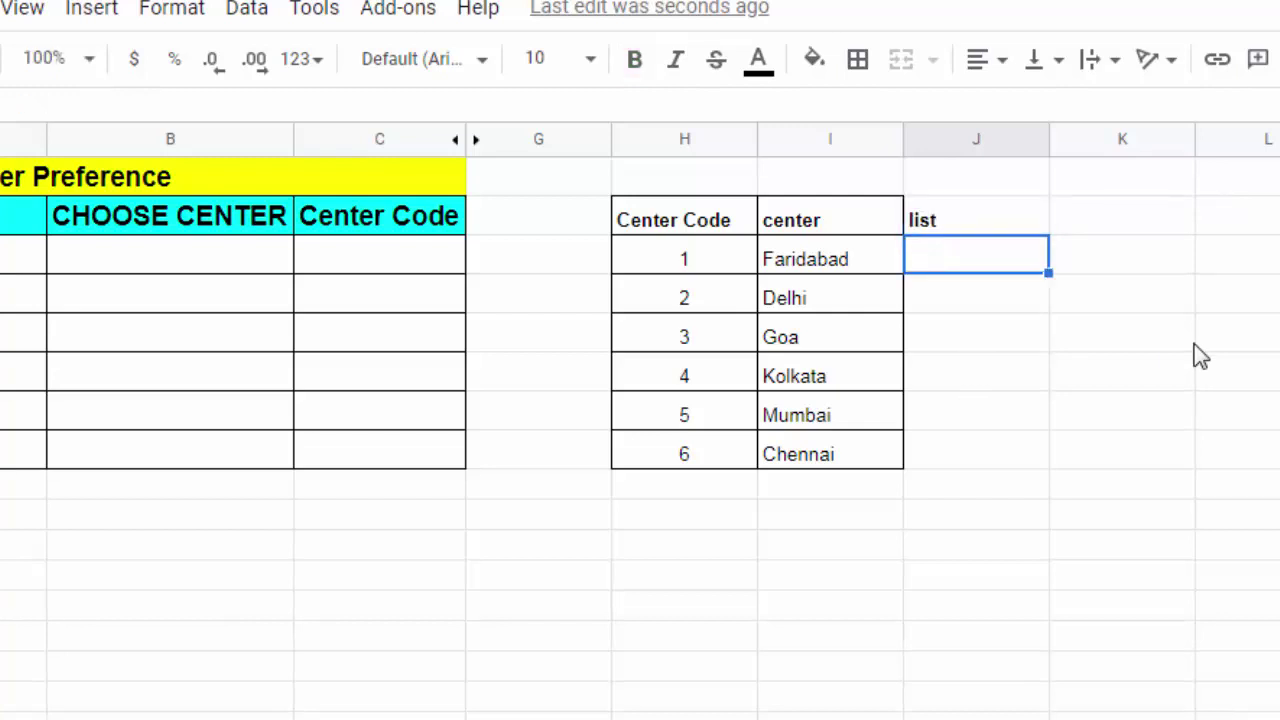
Step: Enter =filter(I3:I8,K3:K8=0) in J3 to list the available centers
type("=")
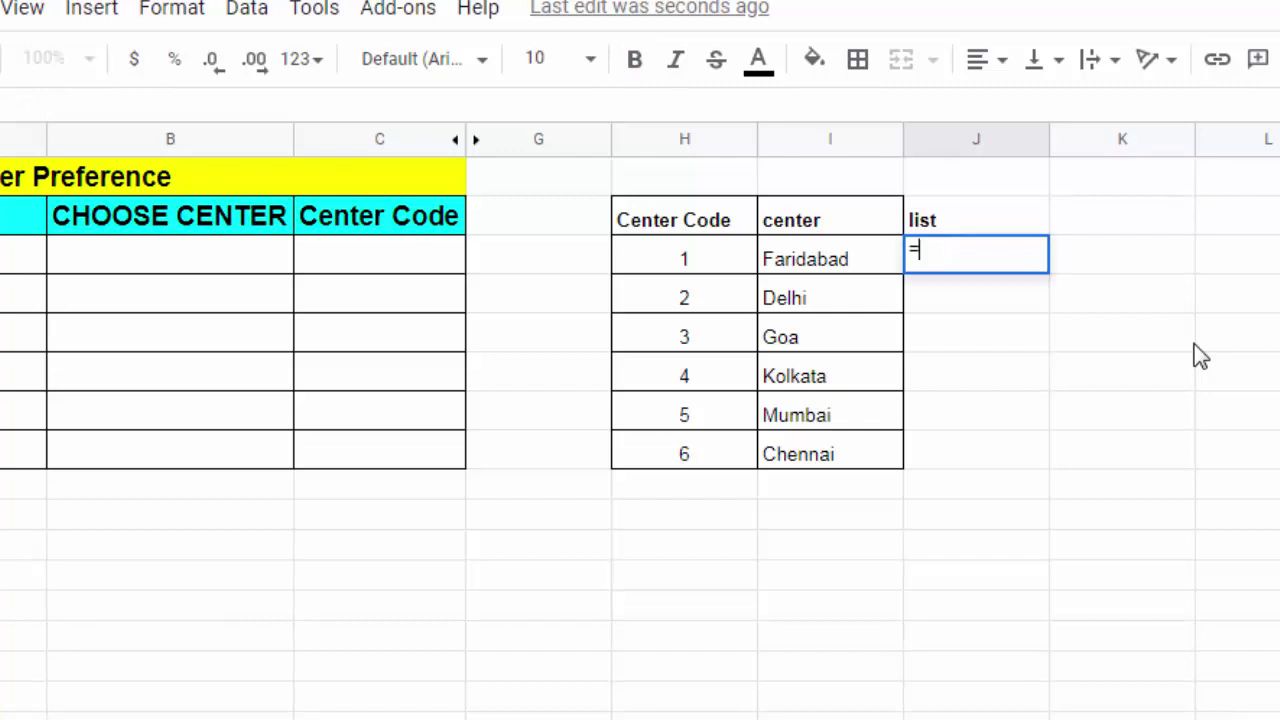
type("filter(")
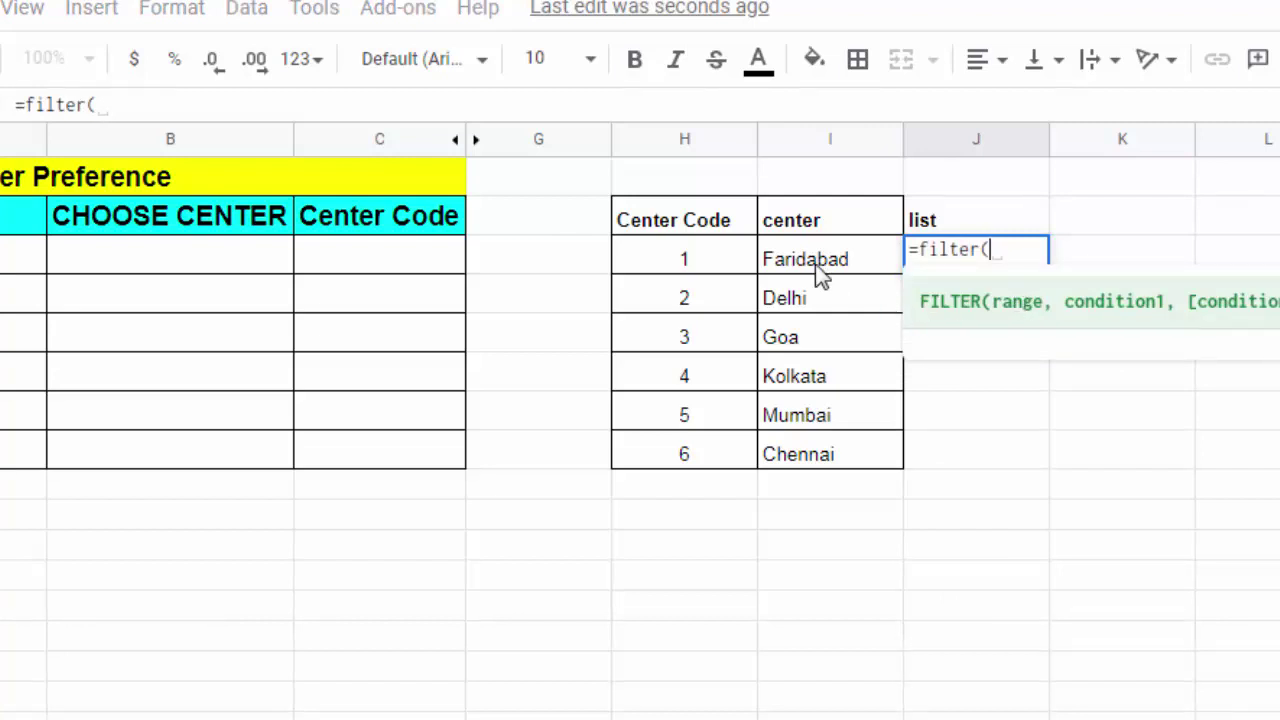
left_click_drag(814, 262, 815, 446)
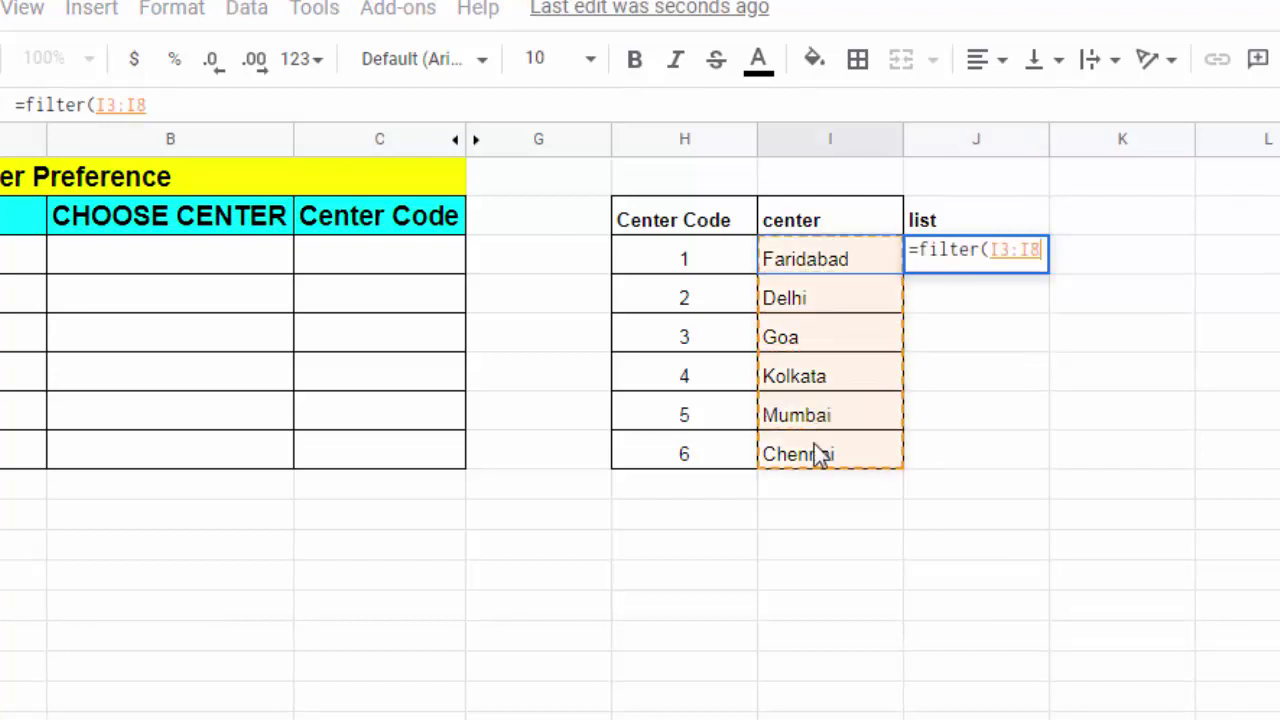
type(",")
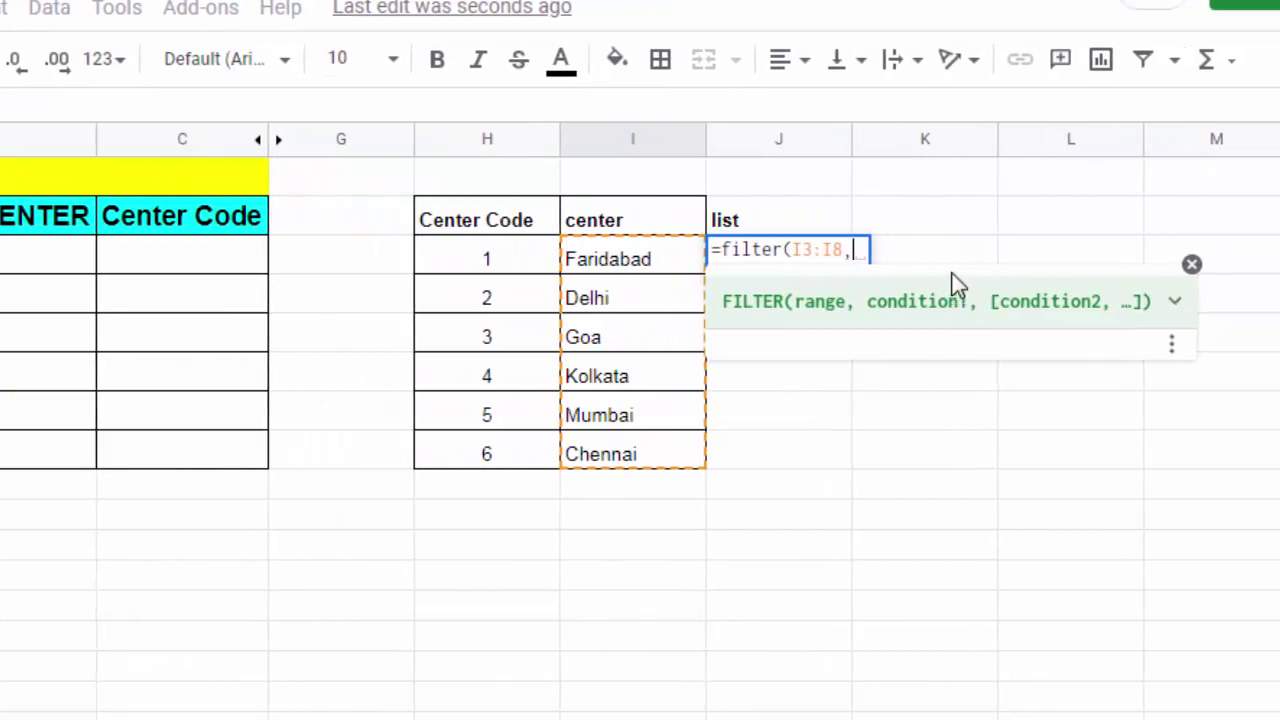
left_click_drag(943, 255, 938, 447)
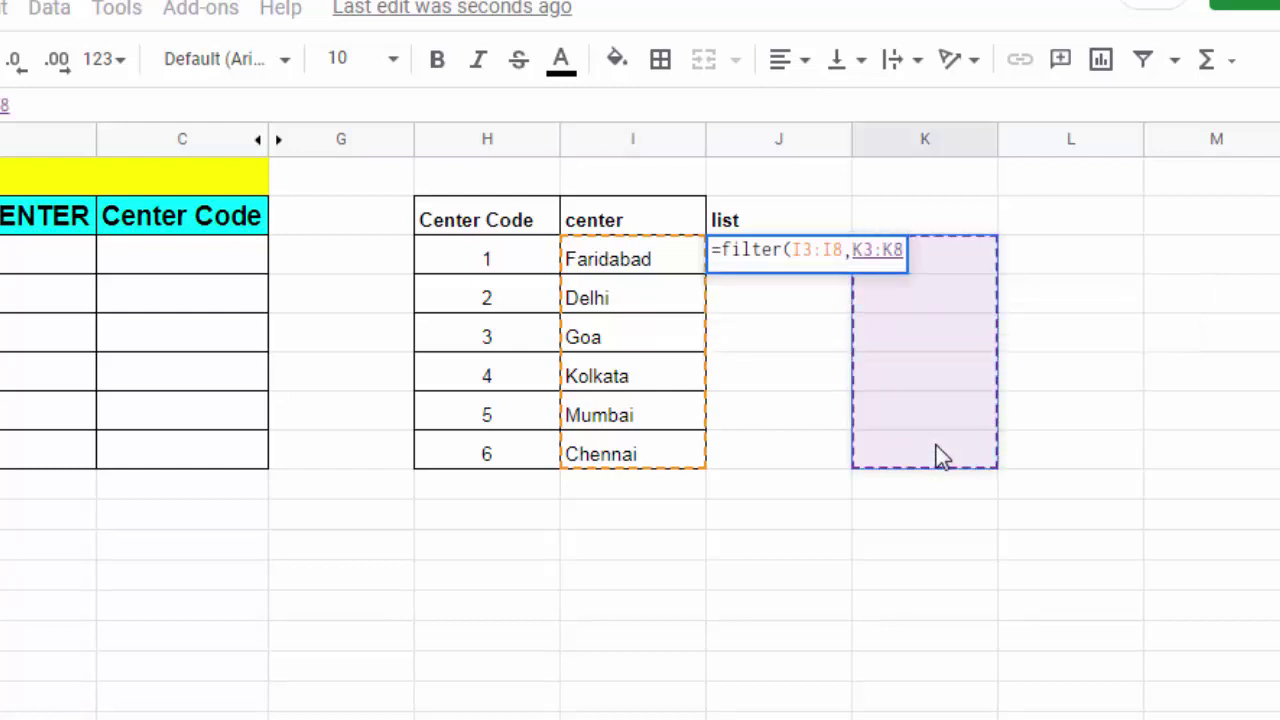
type("=")
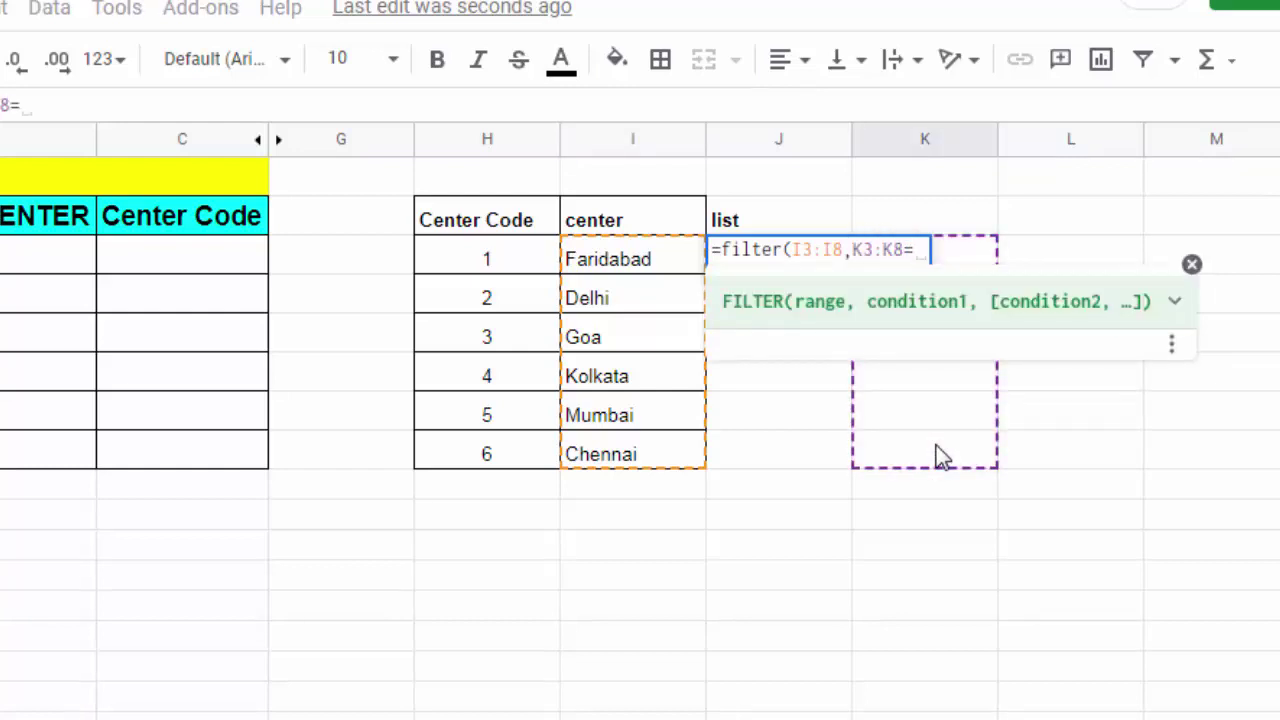
type("0")
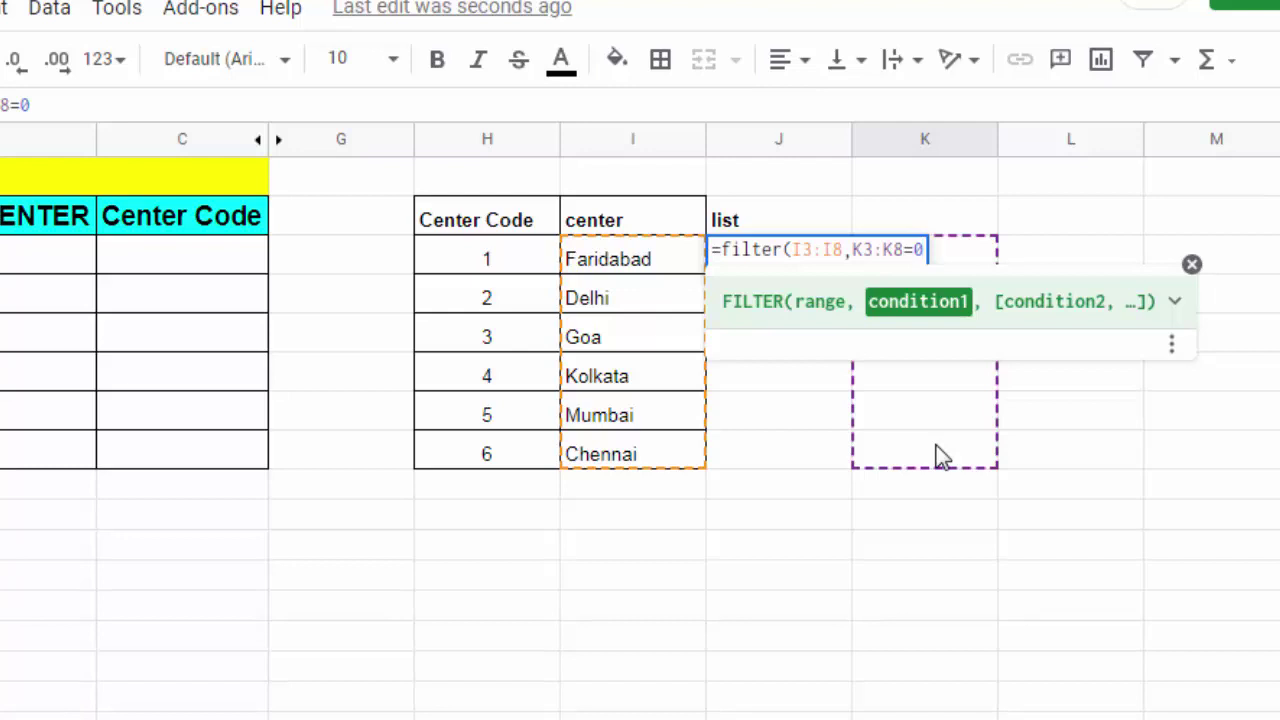
type(")")
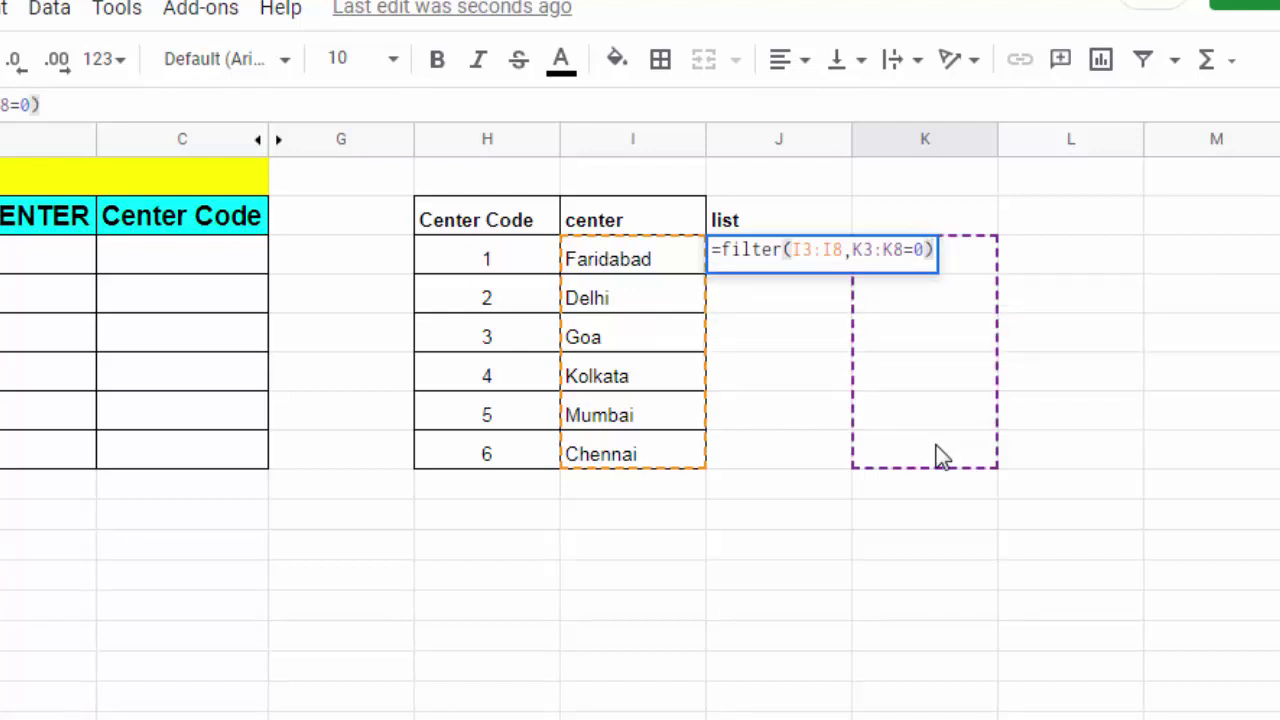
key("Return")
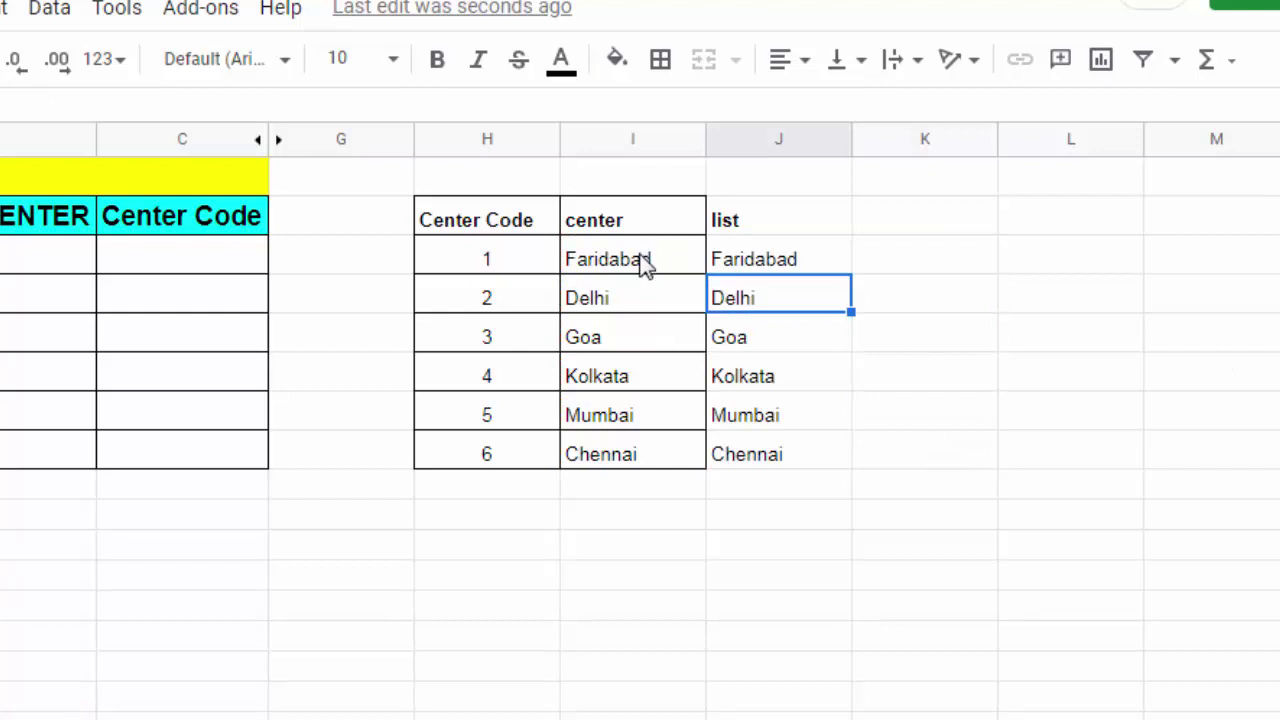
Step: Test the list with values 1, 2 and 5 in column K, then delete them
left_click(931, 252)
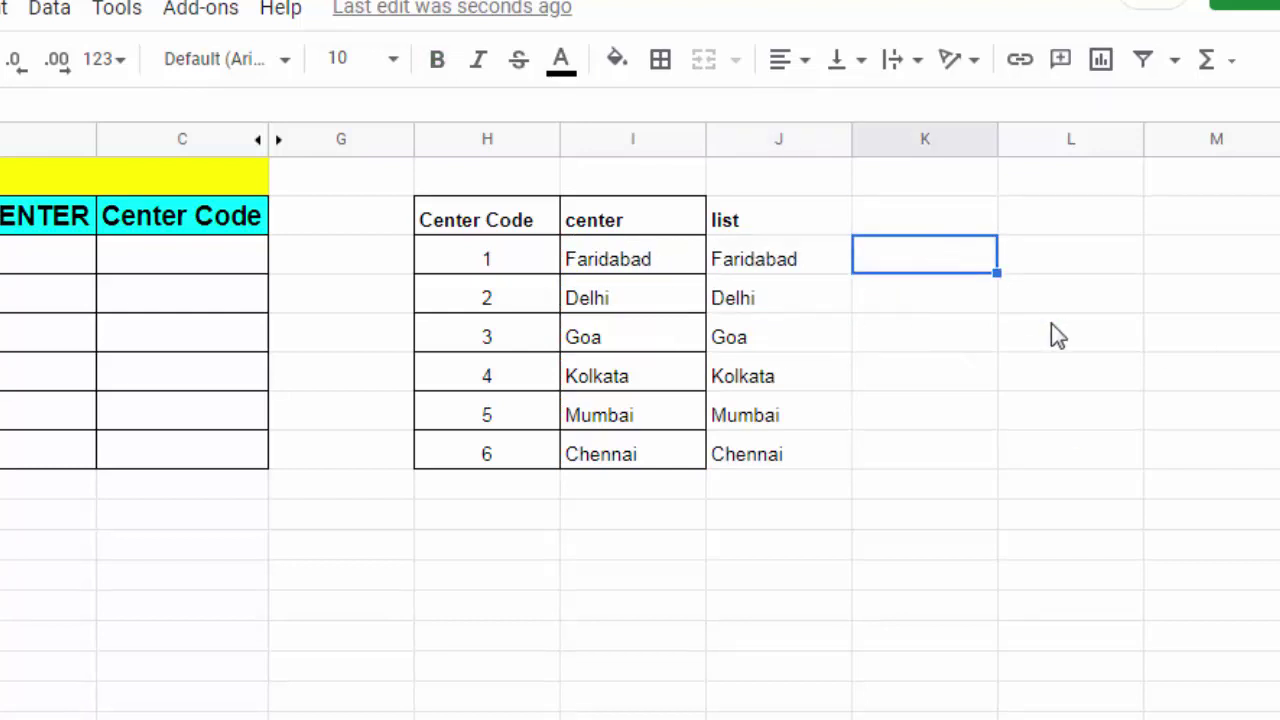
type("1")
key("Return")
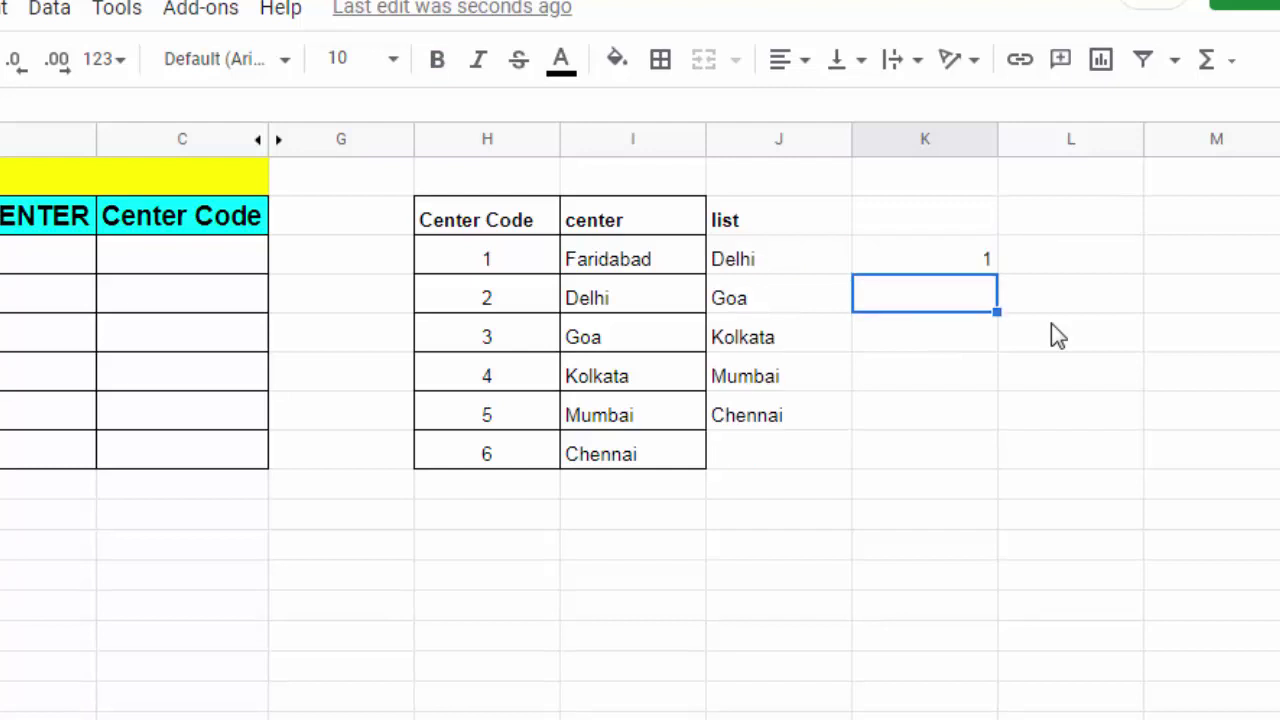
type("2")
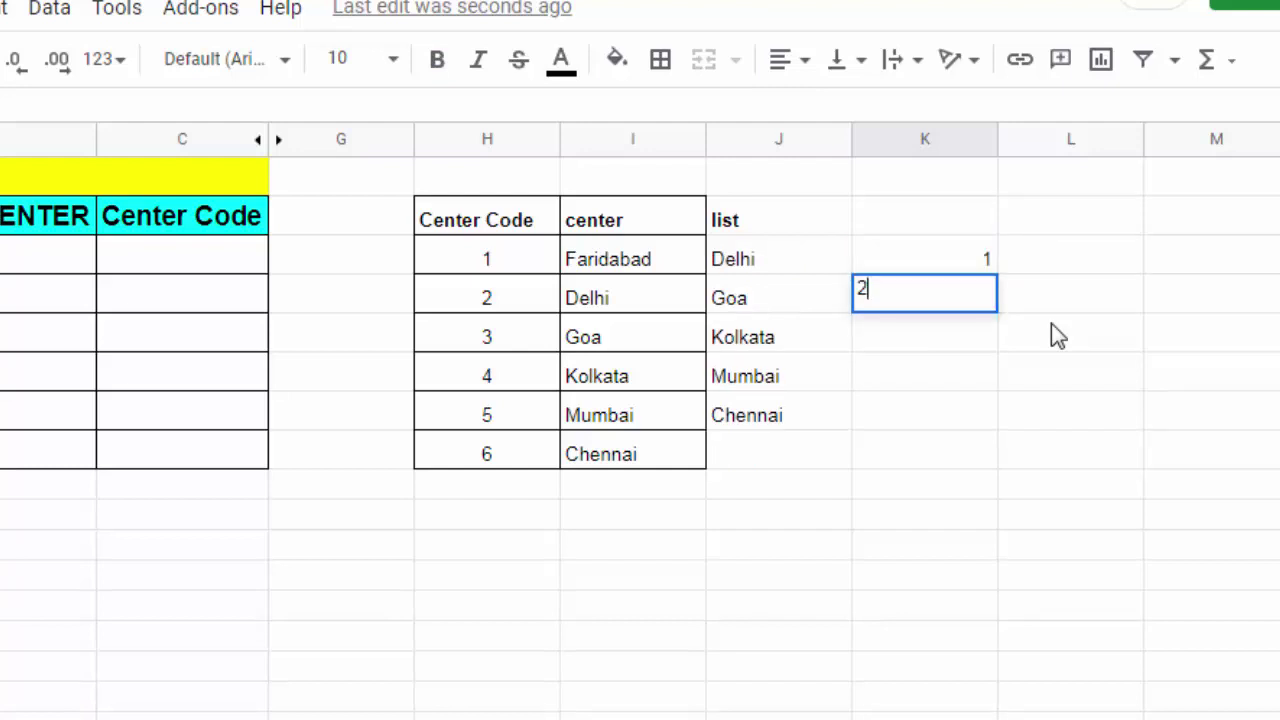
key("Return")
type("5")
key("Return")
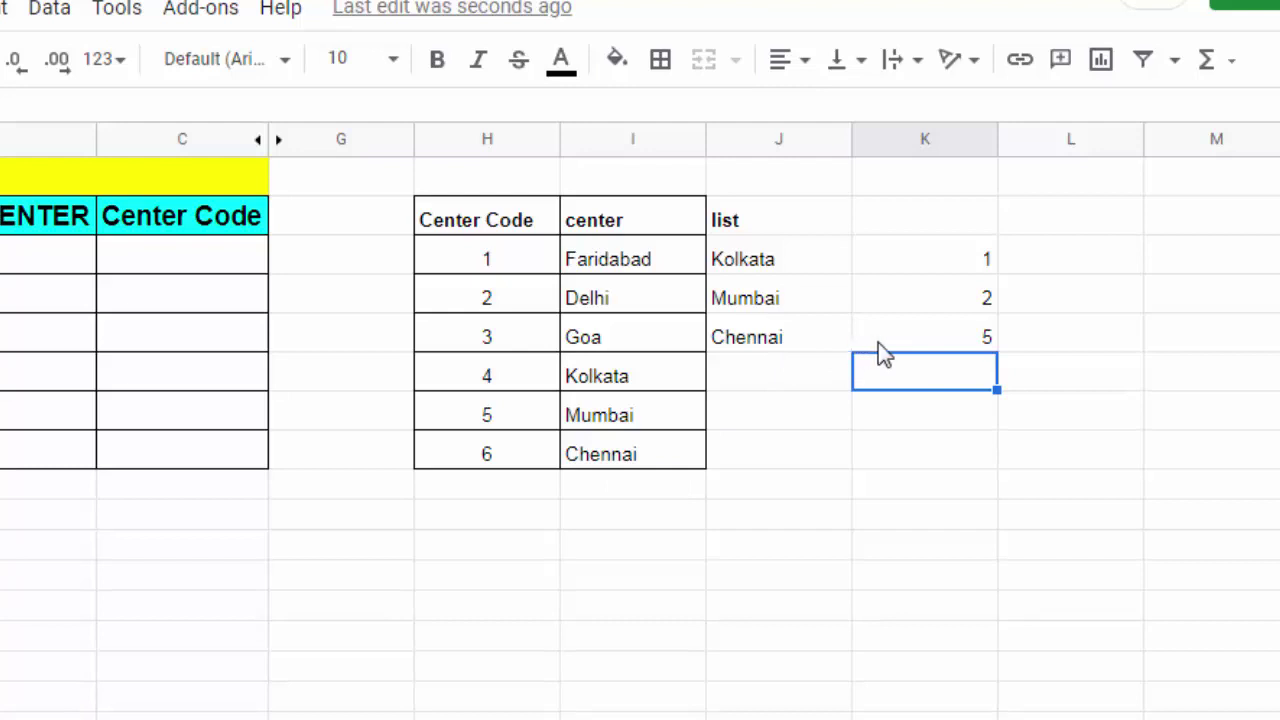
left_click_drag(951, 266, 951, 337)
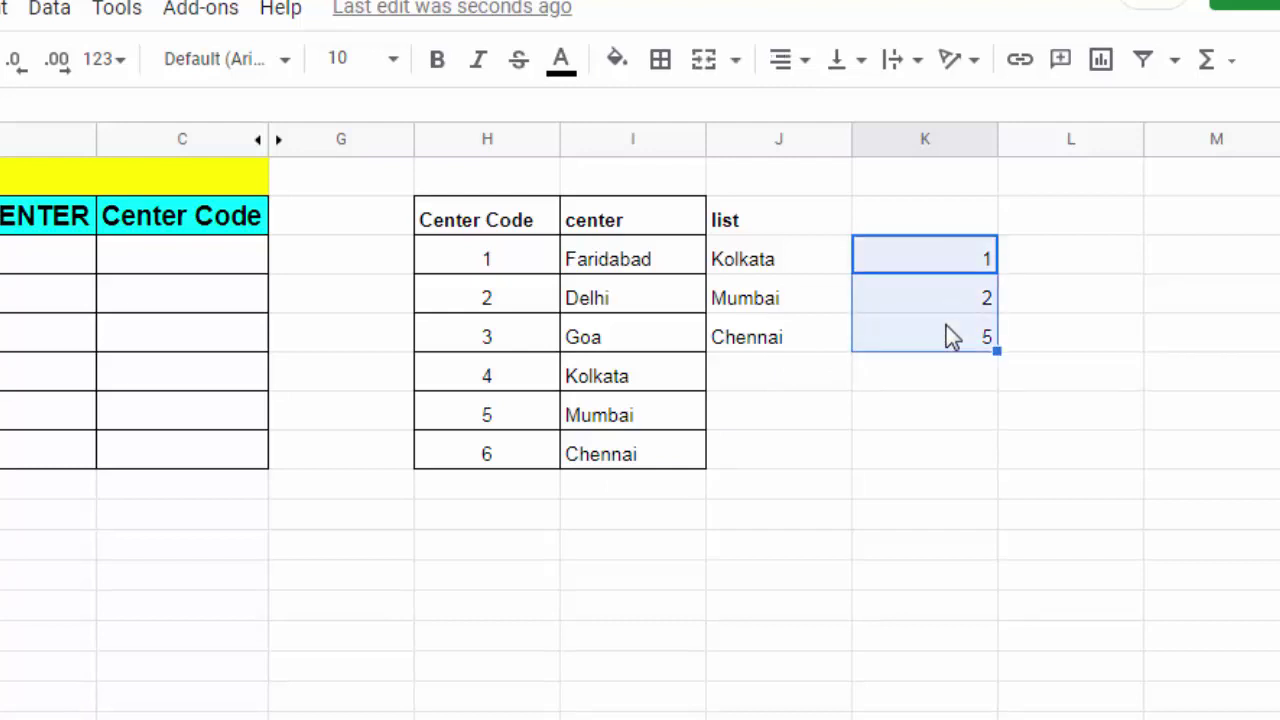
key("Delete")
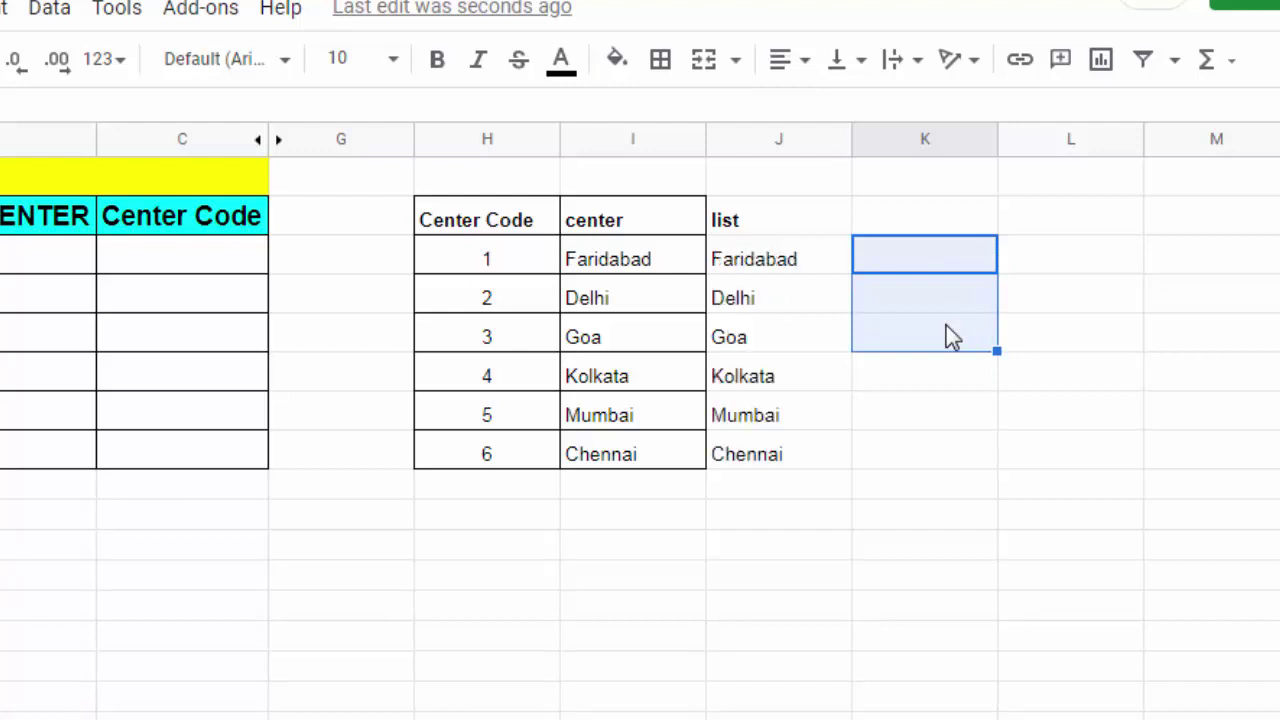
Step: Enter 0 in each column K cell beside the centers
left_click(918, 262)
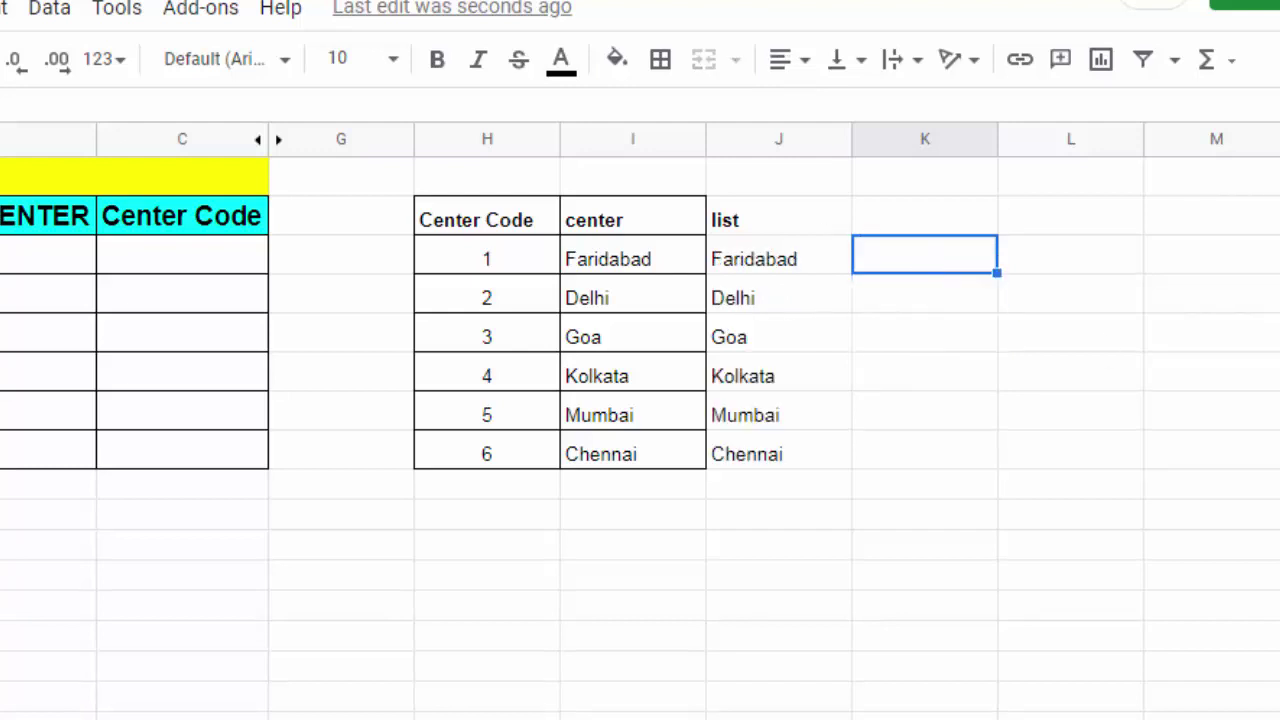
type("0")
key("Return")
type("0")
key("Return")
type("0")
key("Return")
type("0")
key("Return")
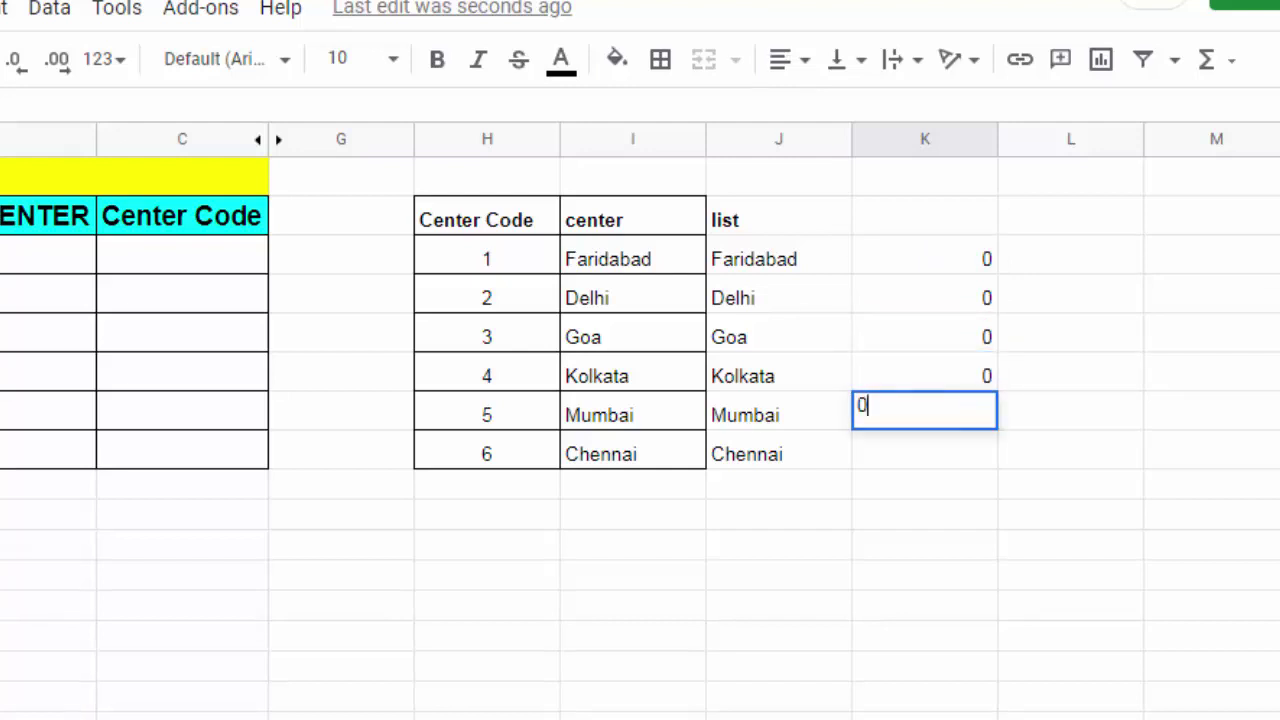
type("0")
key("Return")
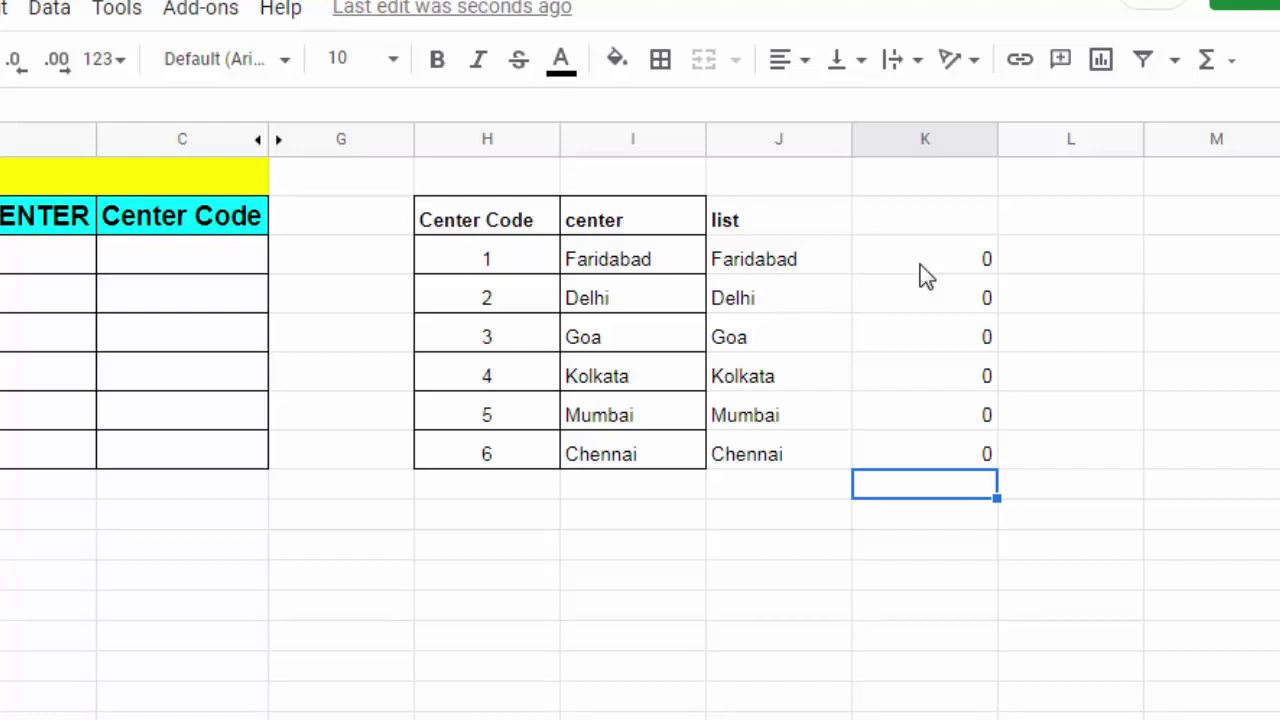
Step: Enter =countif(B3:B8,I3:I8) in K3 and fill it down to K8
left_click(795, 272)
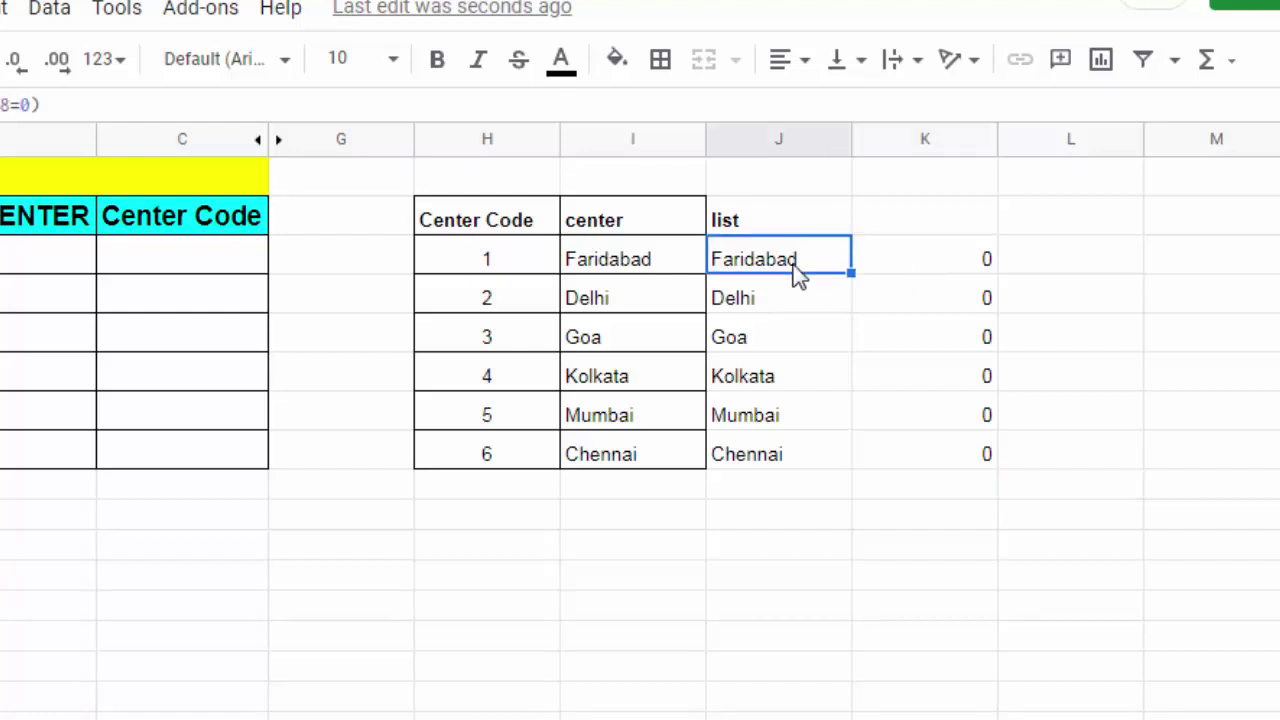
left_click(879, 253)
type("=count")
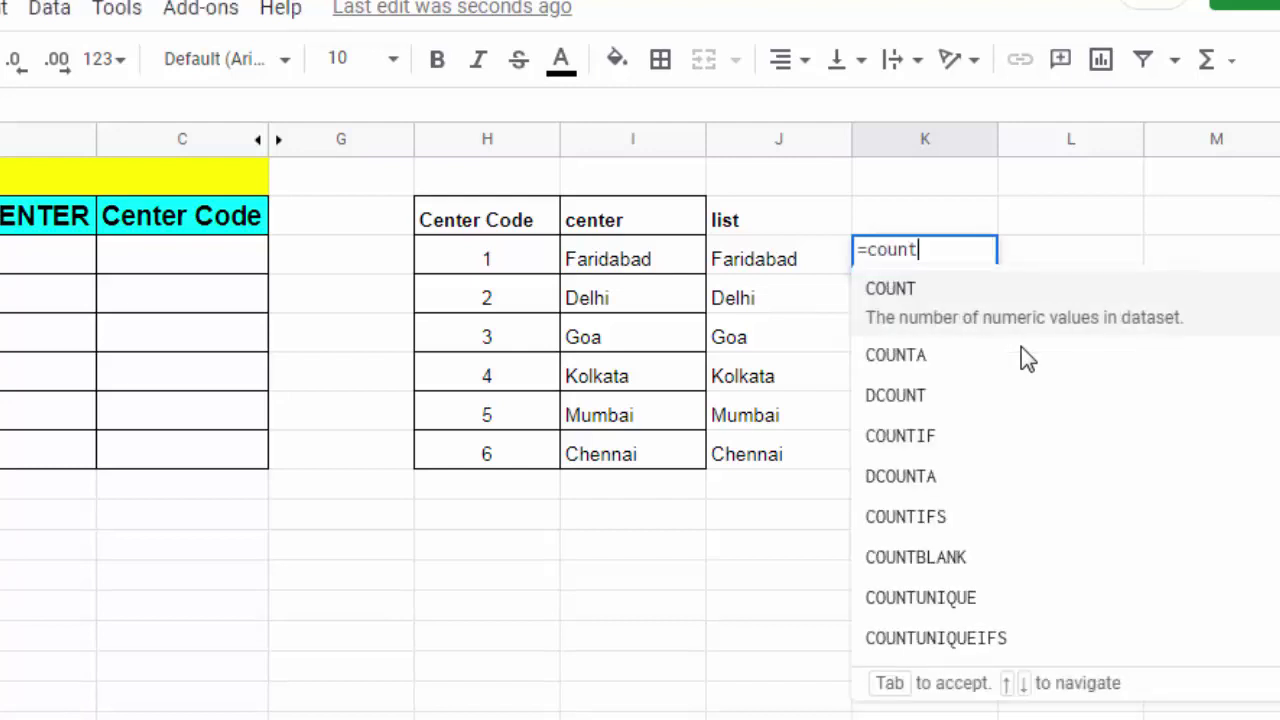
type("if(")
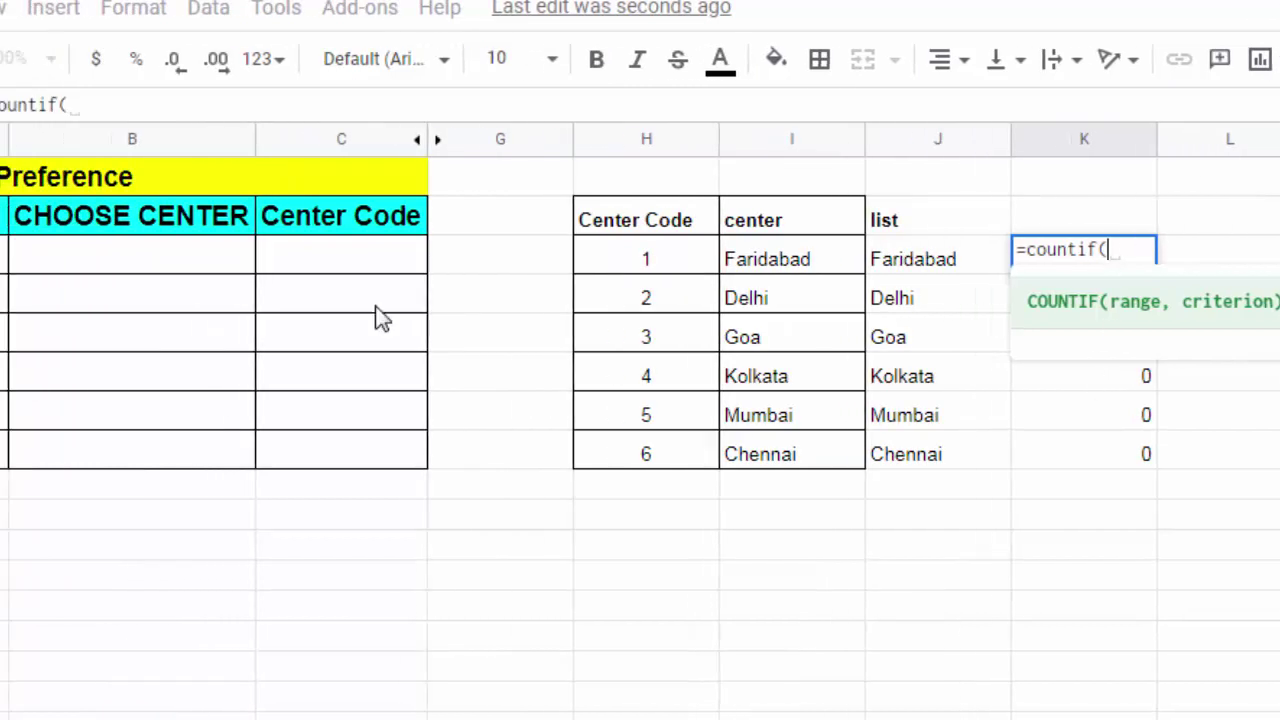
left_click_drag(222, 257, 258, 446)
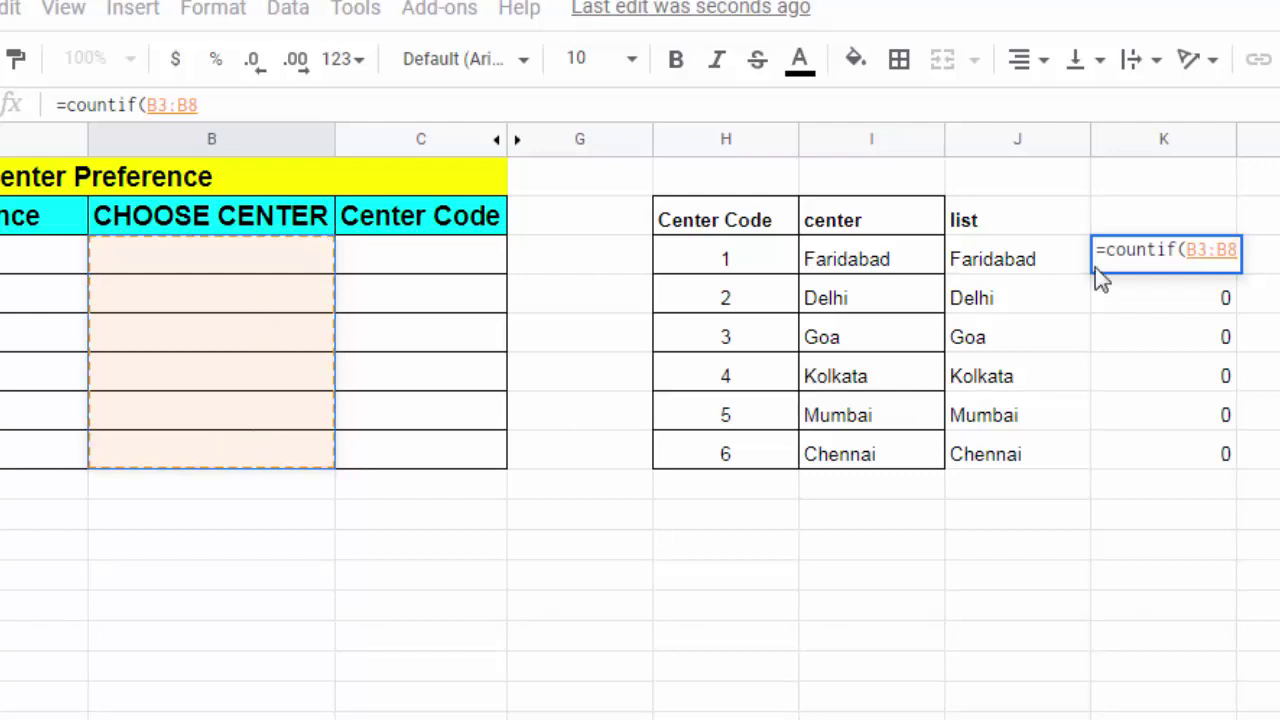
type(",")
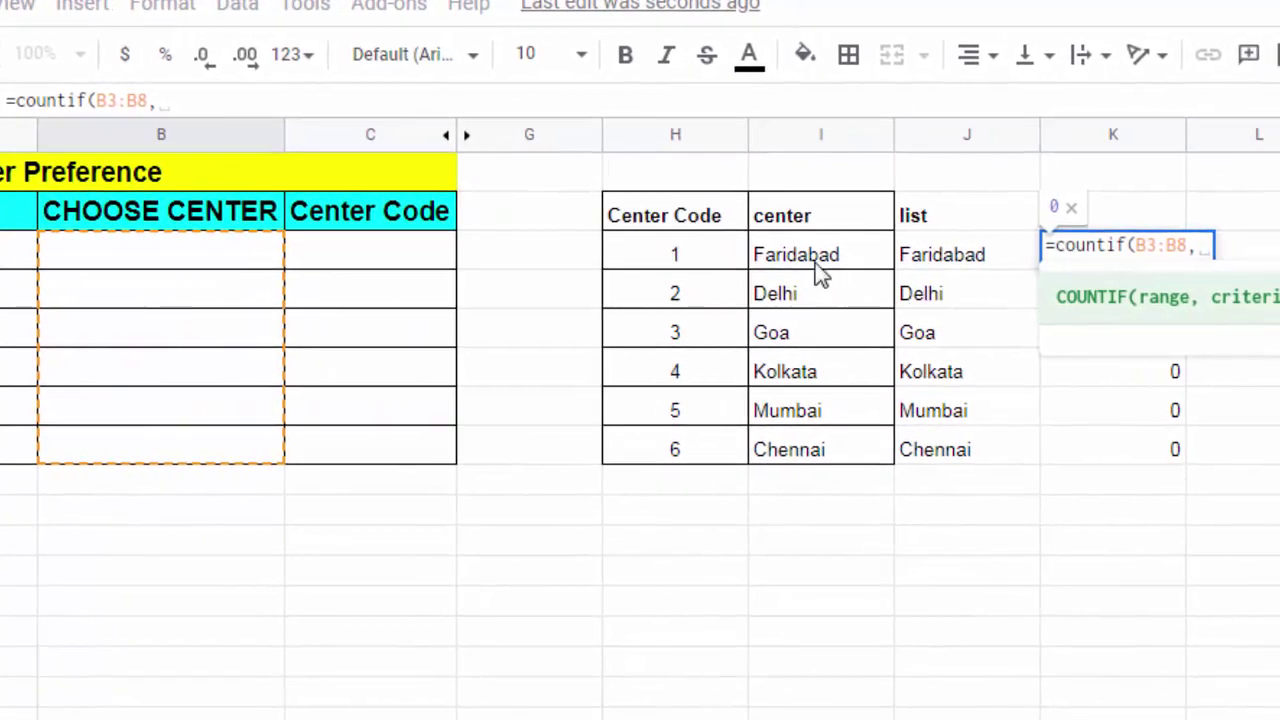
left_click_drag(815, 252, 815, 450)
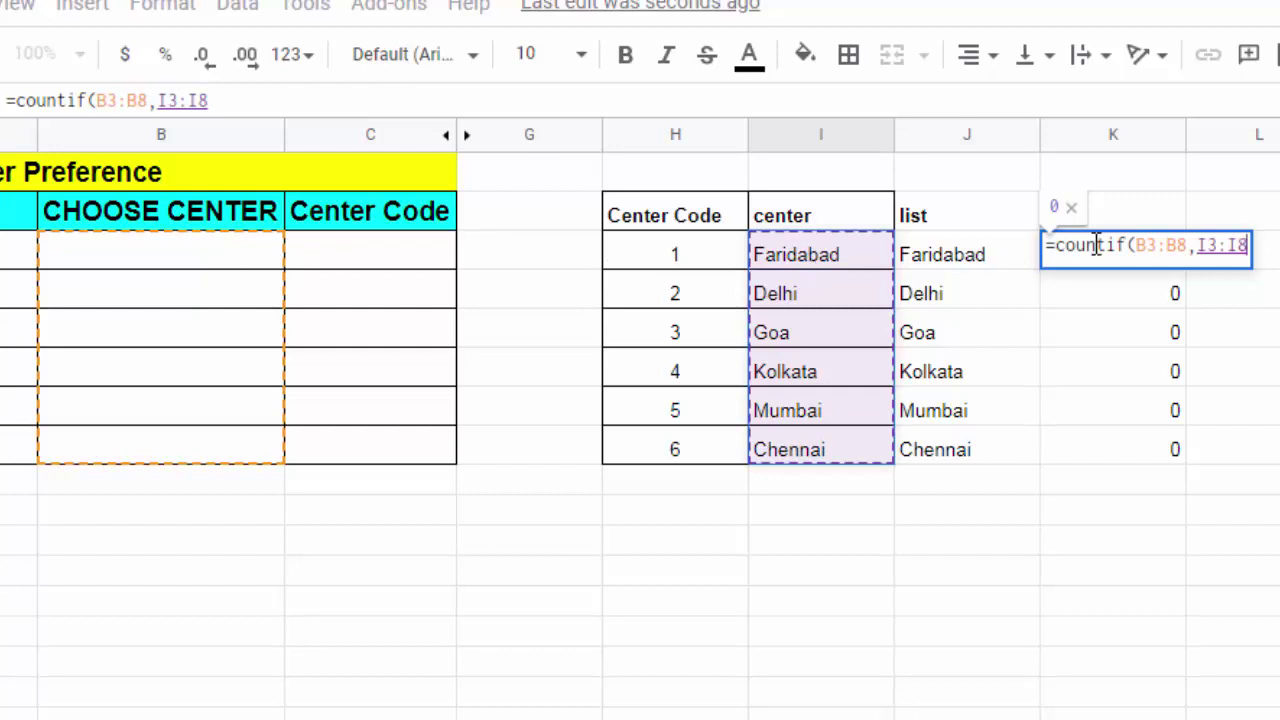
type(")")
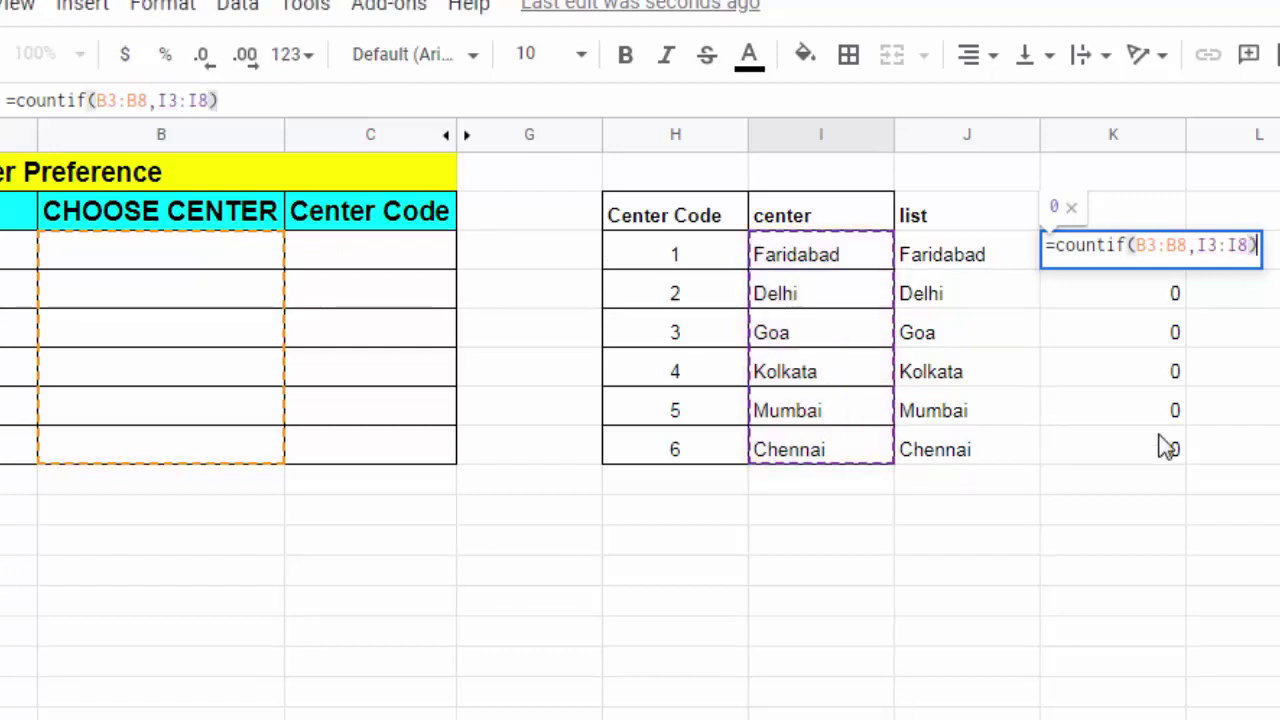
key("Return")
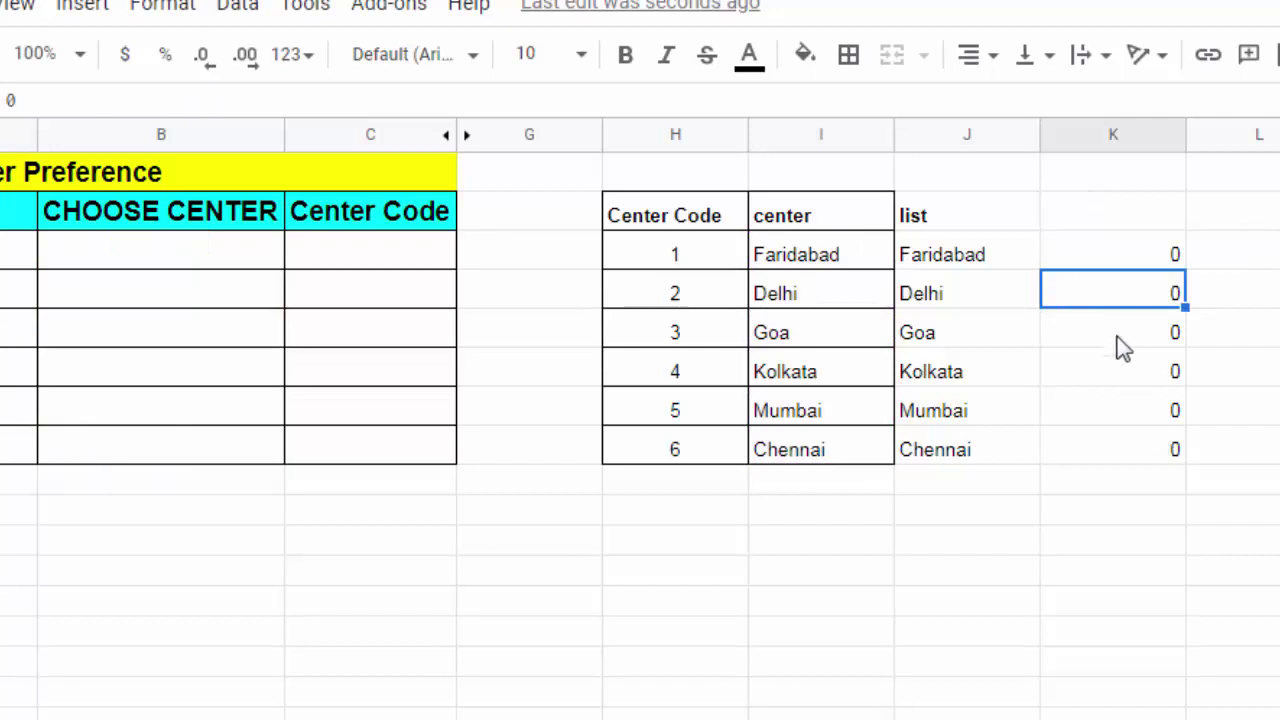
left_click(1099, 249)
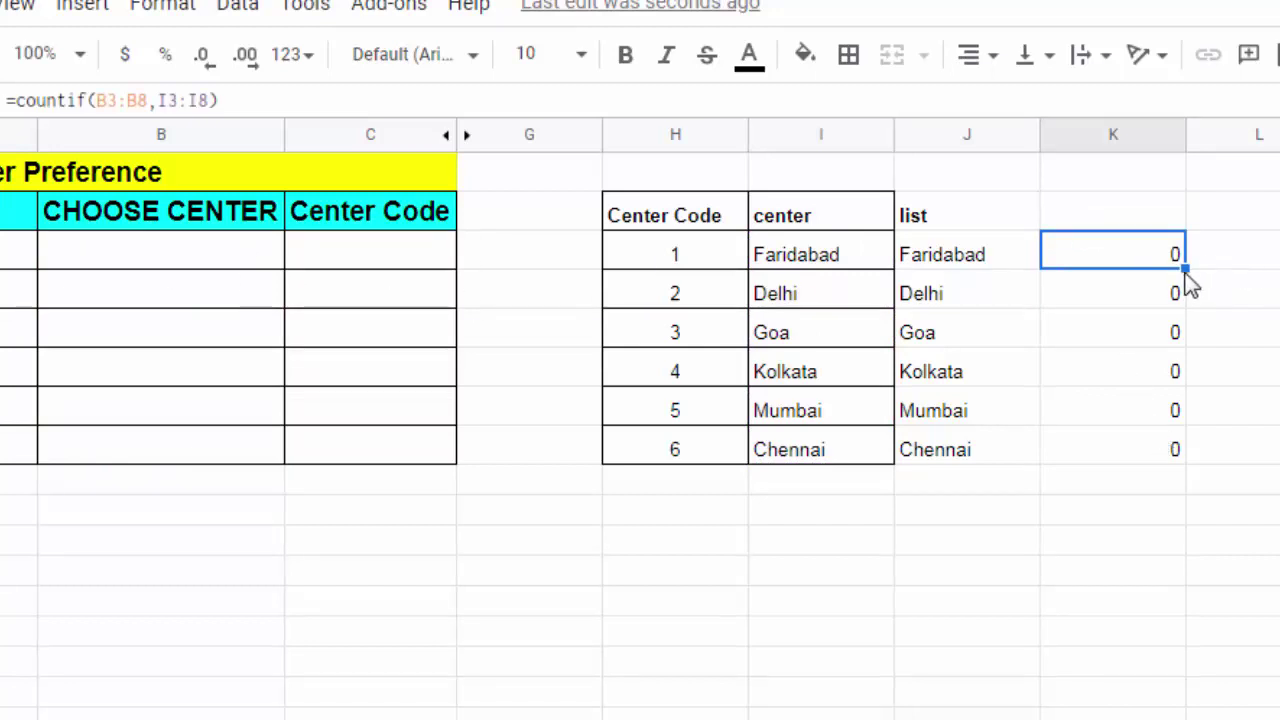
left_click_drag(1184, 268, 1185, 452)
Step: Finish filling the formula to K8 and enter Faridabad as preference 1
left_click(1150, 482)
left_click(80, 245)
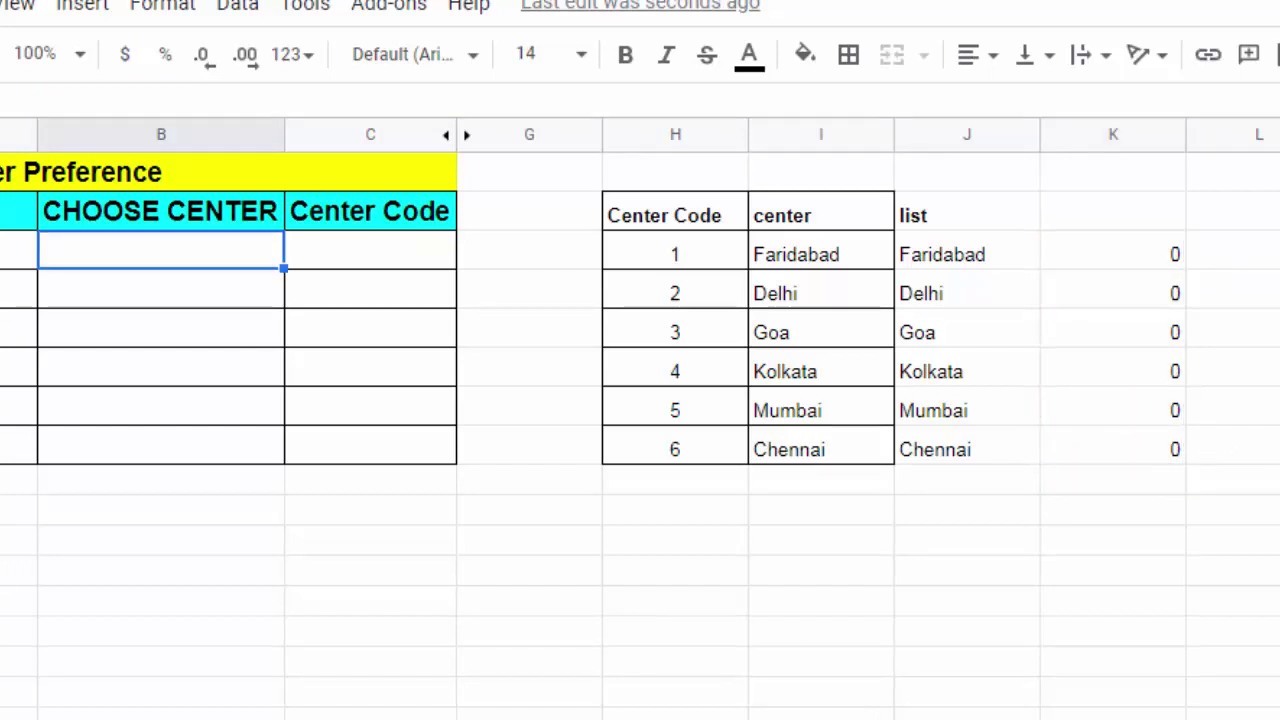
type("Faridabad")
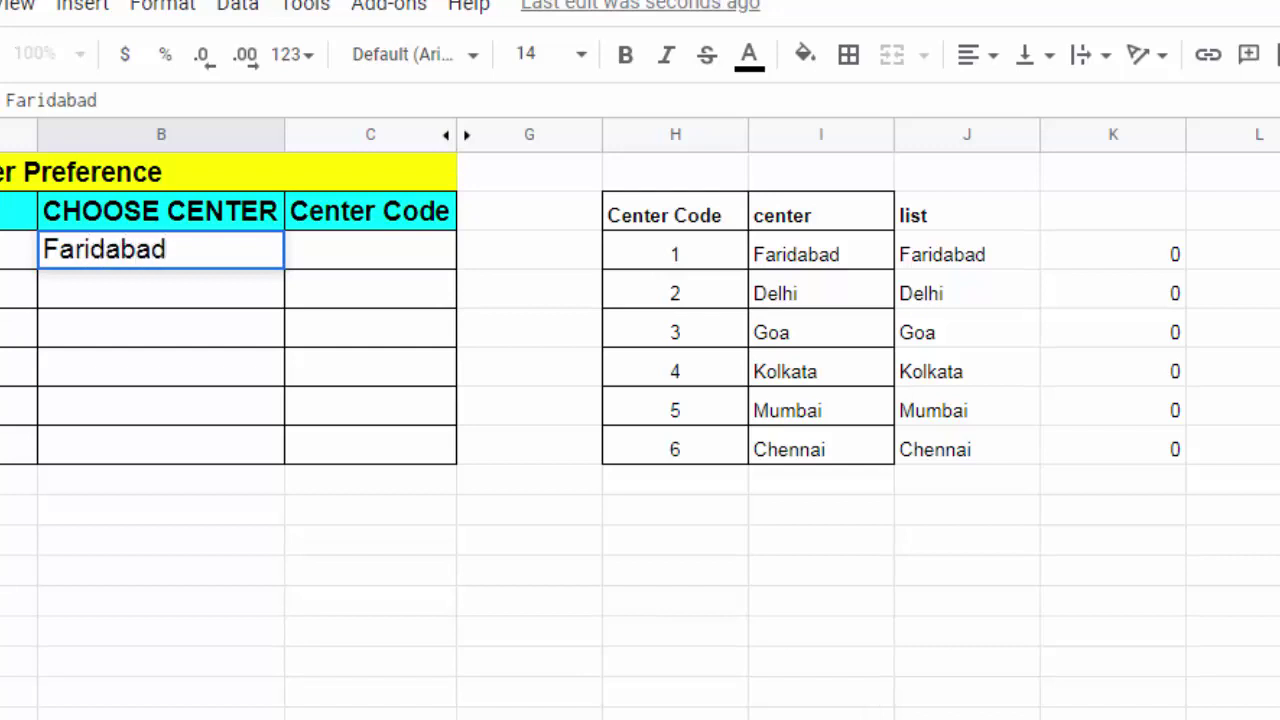
key("Return")
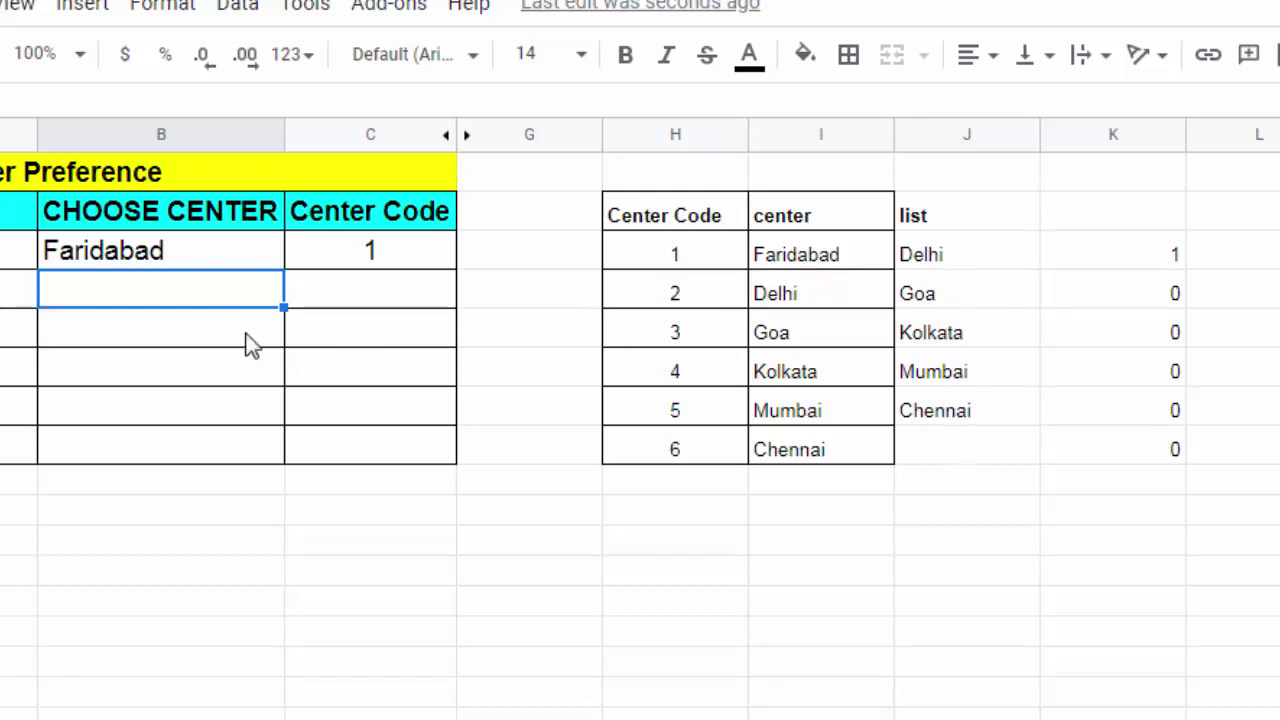
Step: Enter delhi as preference 2, replacing a duplicate Faridabad entry
type("Faridavbad")
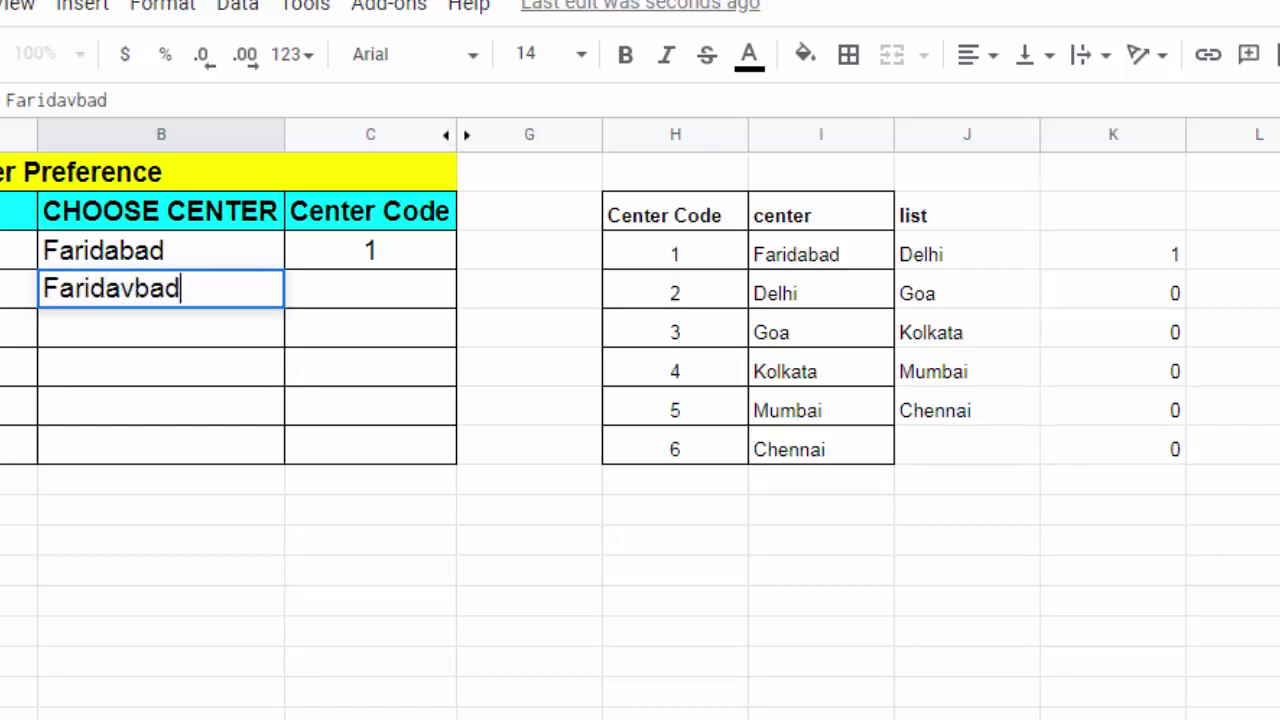
key("BackSpace")
key("BackSpace")
key("BackSpace")
type("bad")
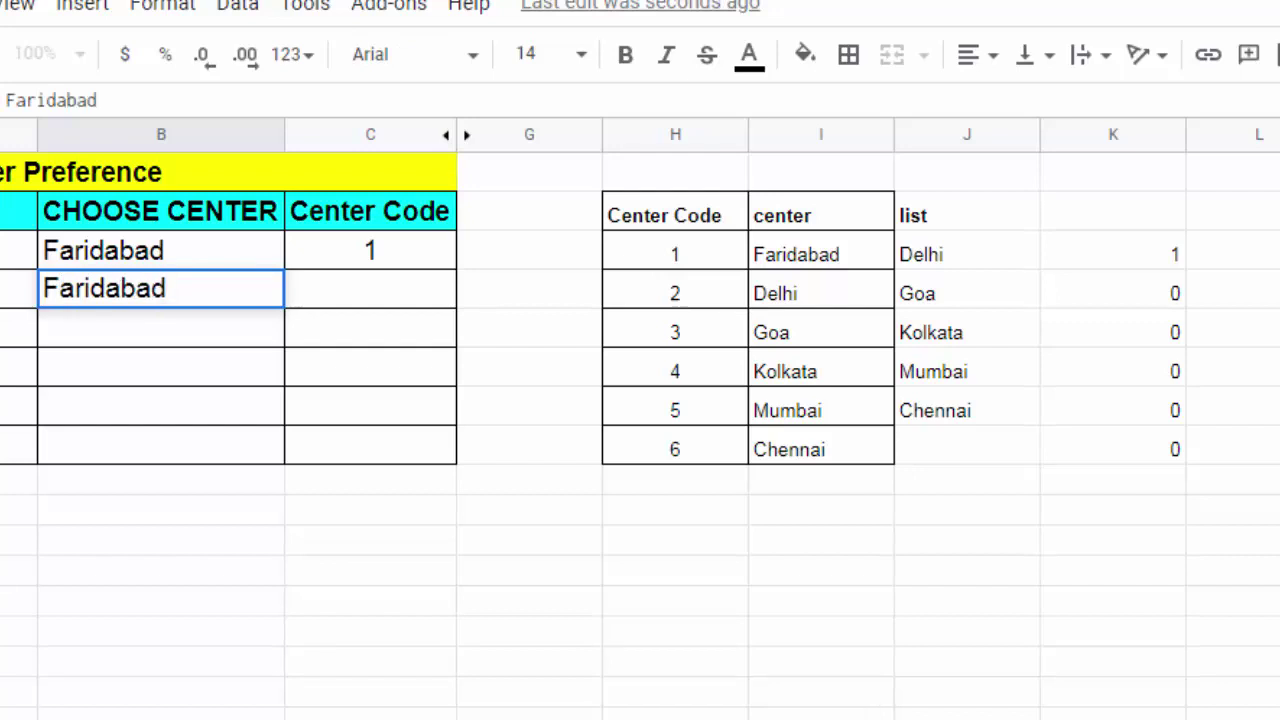
key("Return")
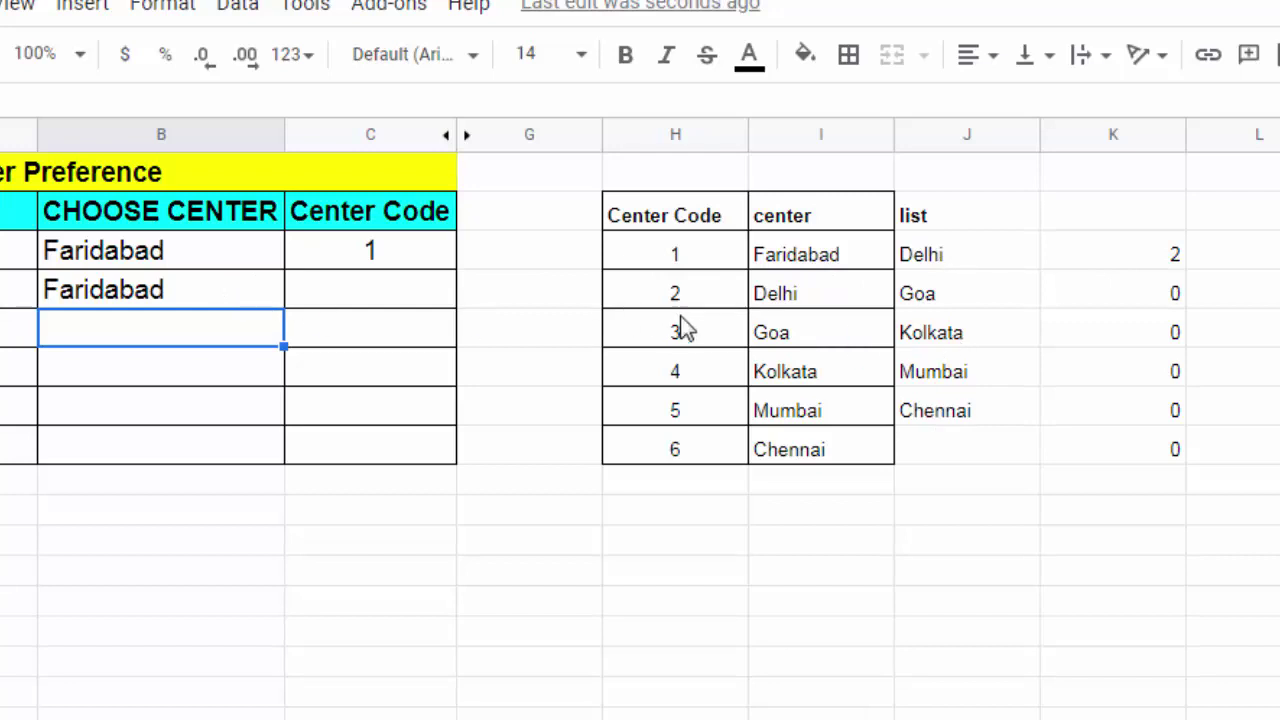
left_click(243, 303)
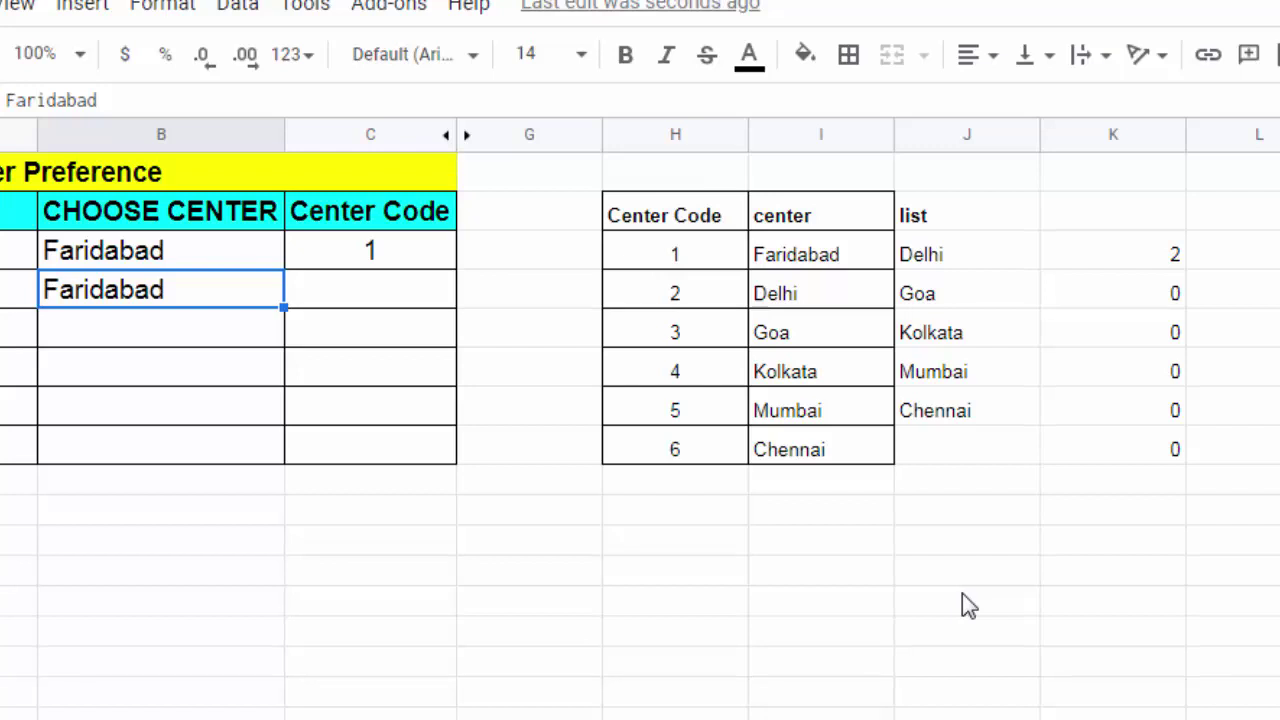
type("delhi")
key("Return")
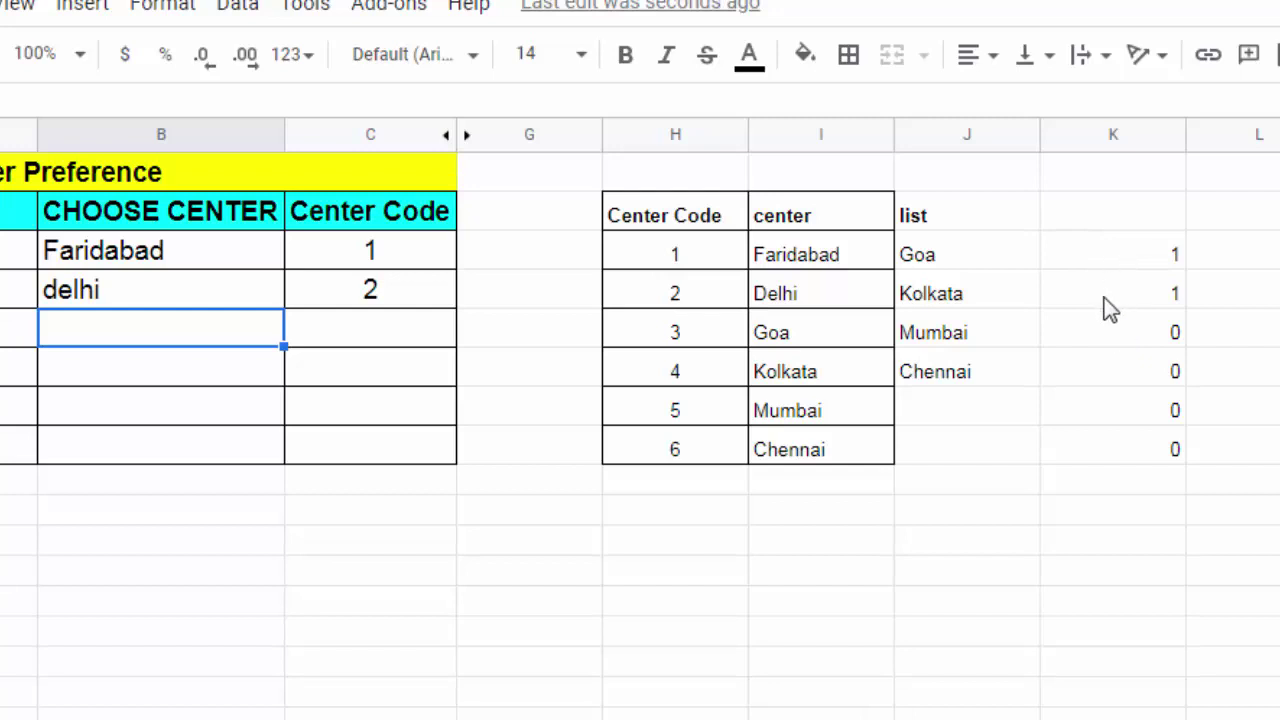
Step: Rewrite J3 as =filter(I3:I8,(countif(B3:B8,I3:I8))=0), replacing the K3:K8 condition
left_click(969, 254)
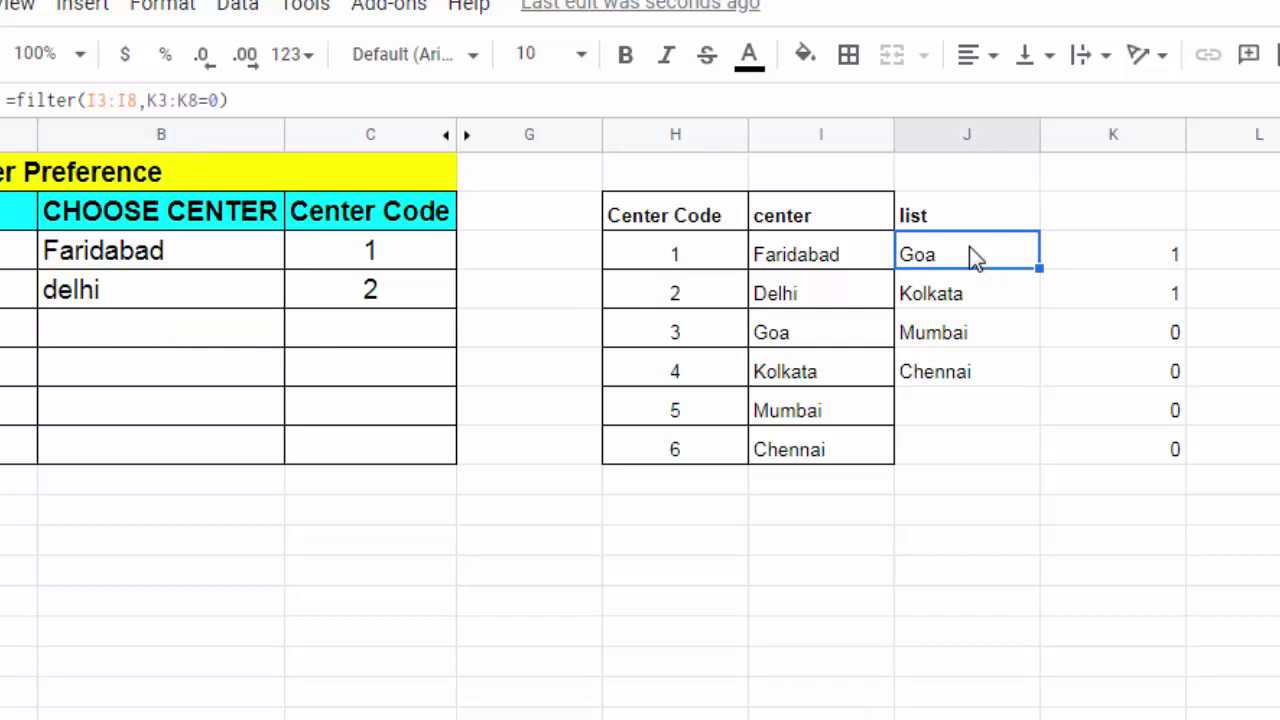
double_click(969, 254)
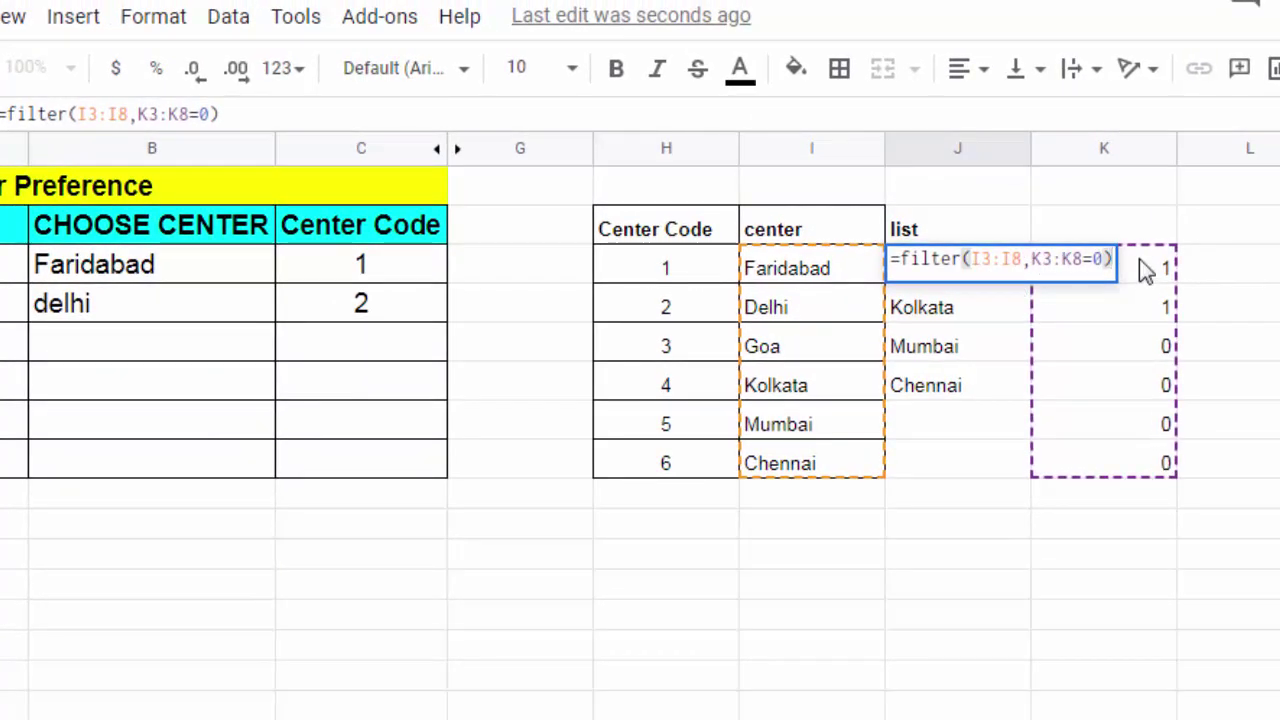
left_click(1086, 260)
key("BackSpace")
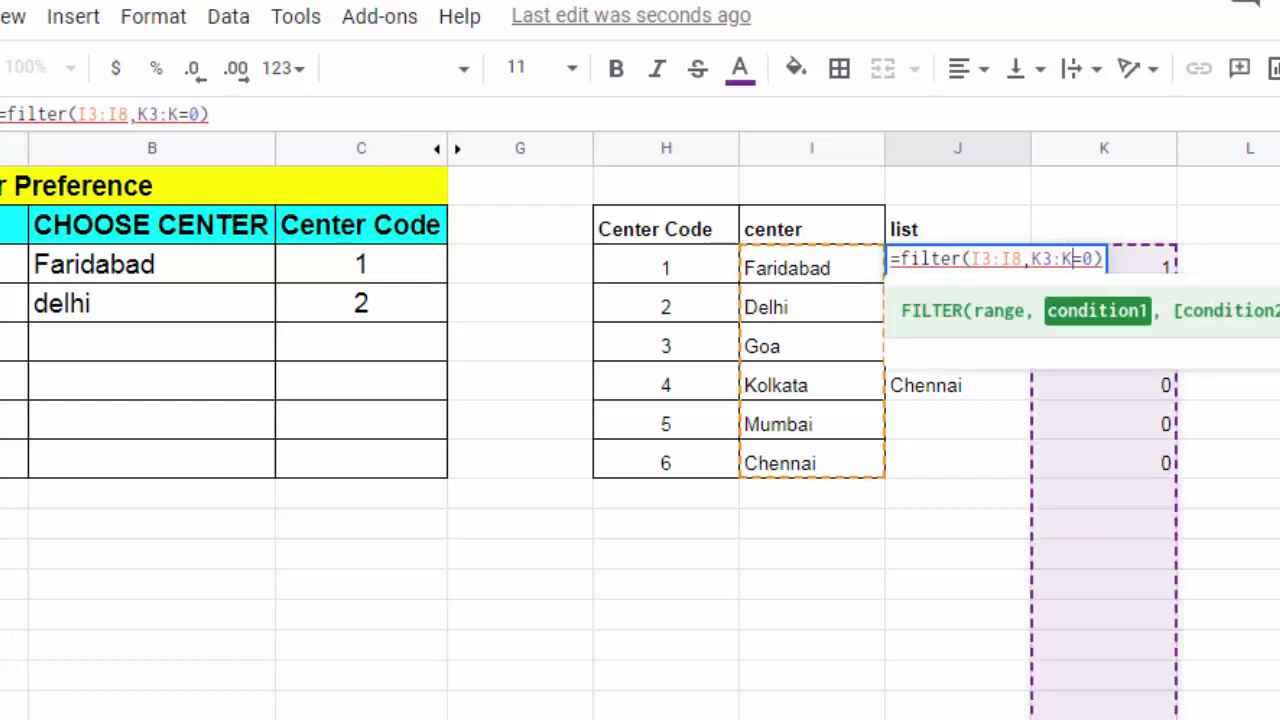
key("BackSpace")
key("BackSpace")
key("BackSpace")
key("BackSpace")
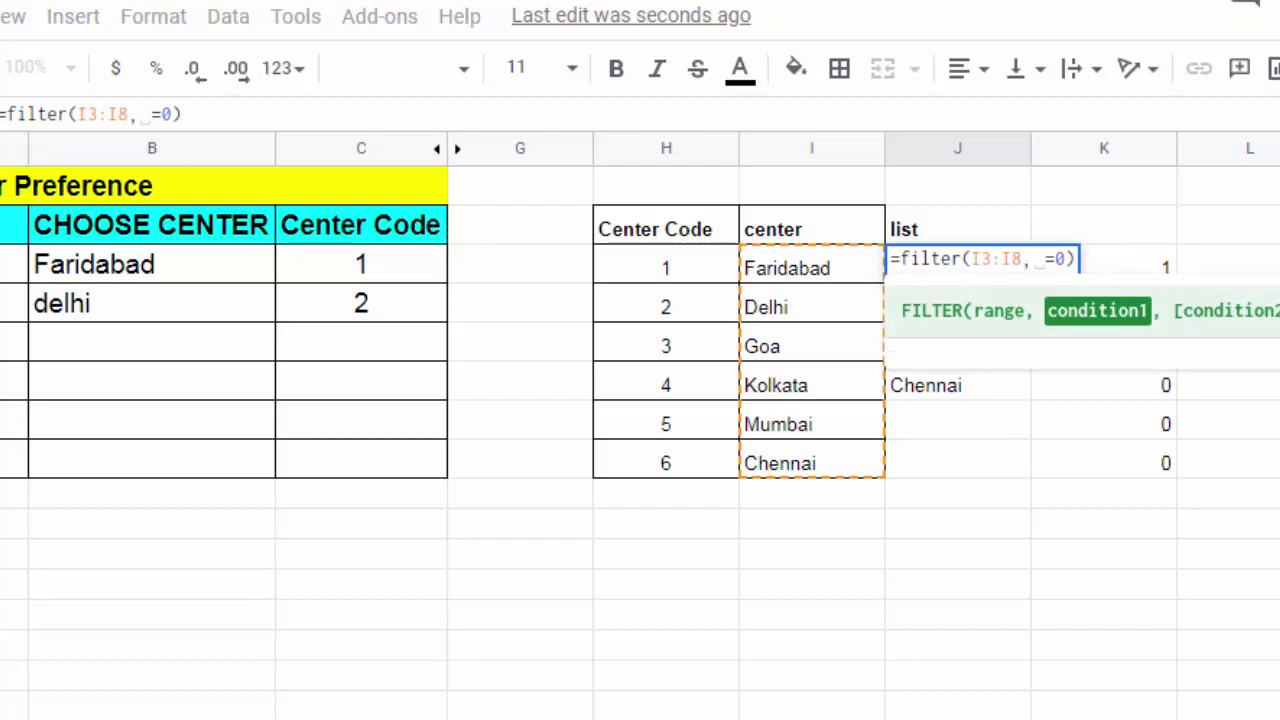
type("(")
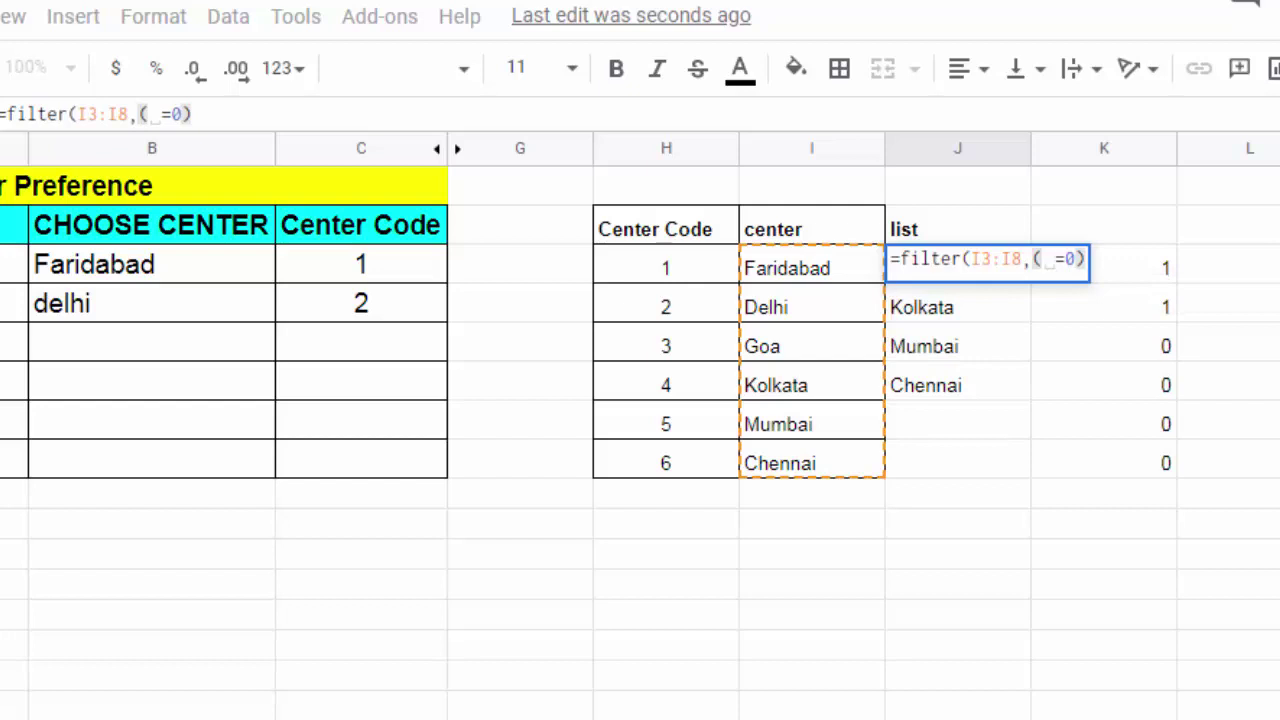
type("countif")
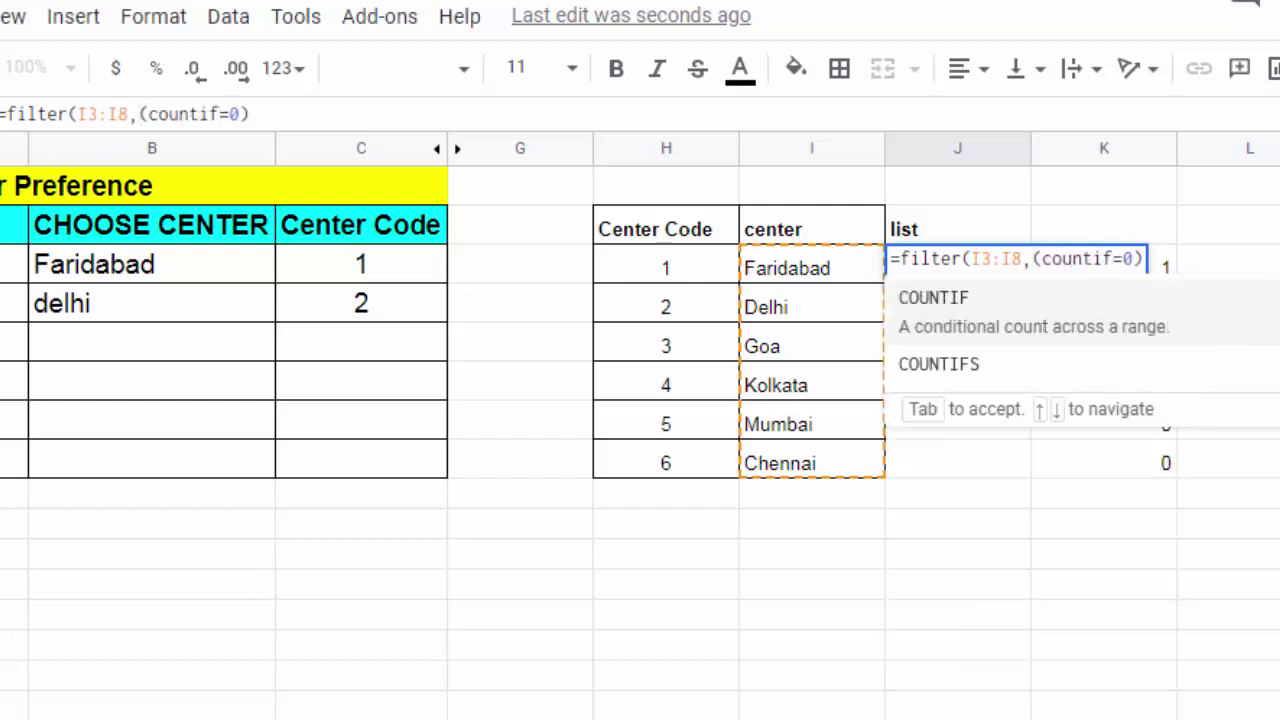
type("(")
left_click_drag(195, 280, 210, 458)
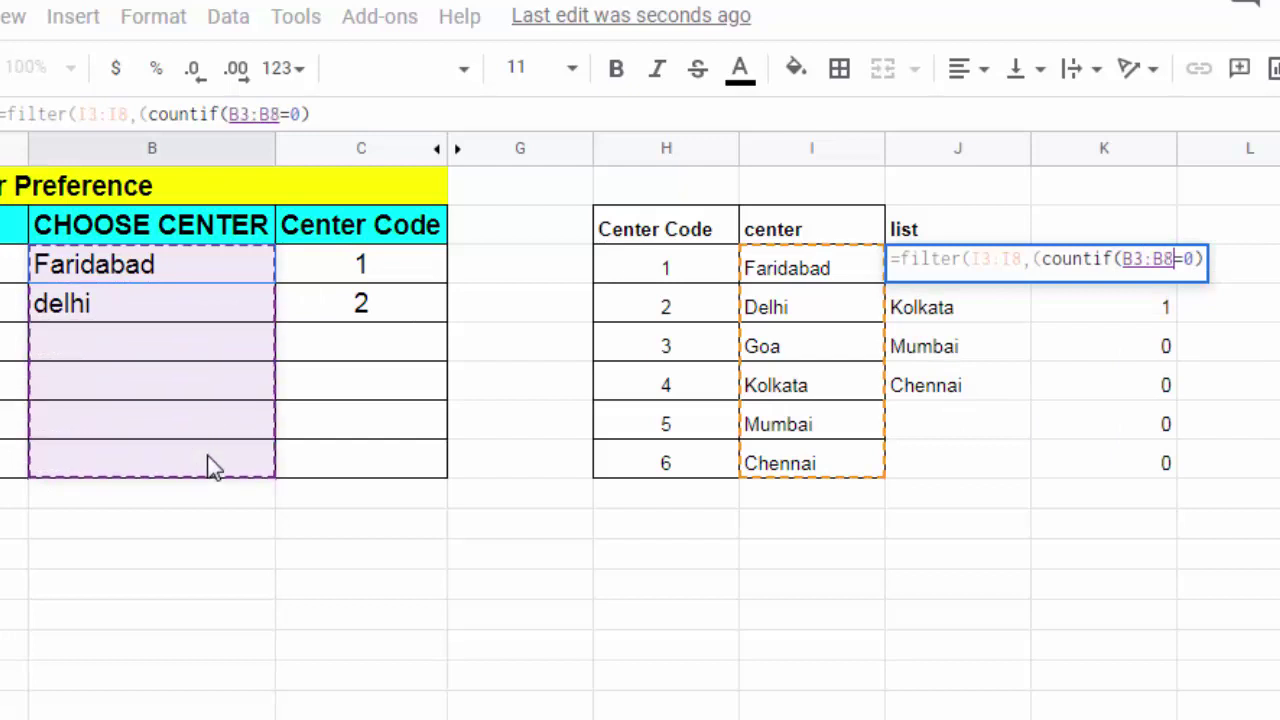
type(",")
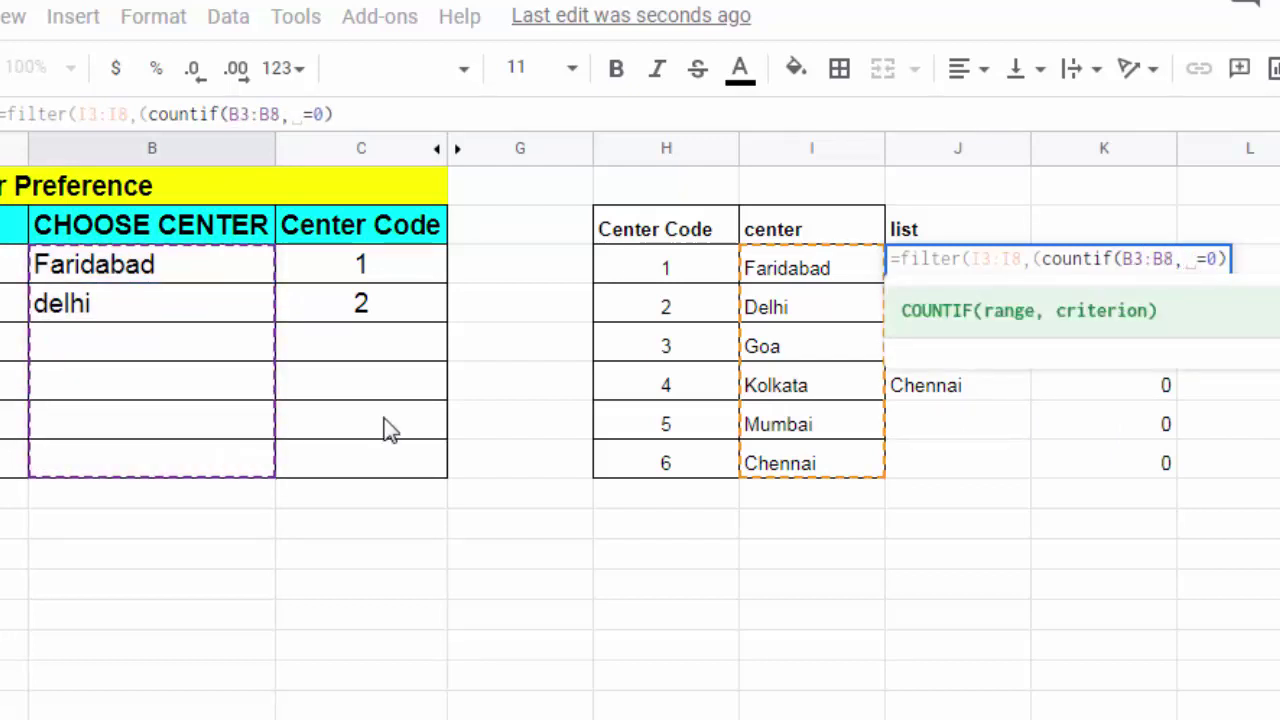
left_click_drag(803, 270, 791, 460)
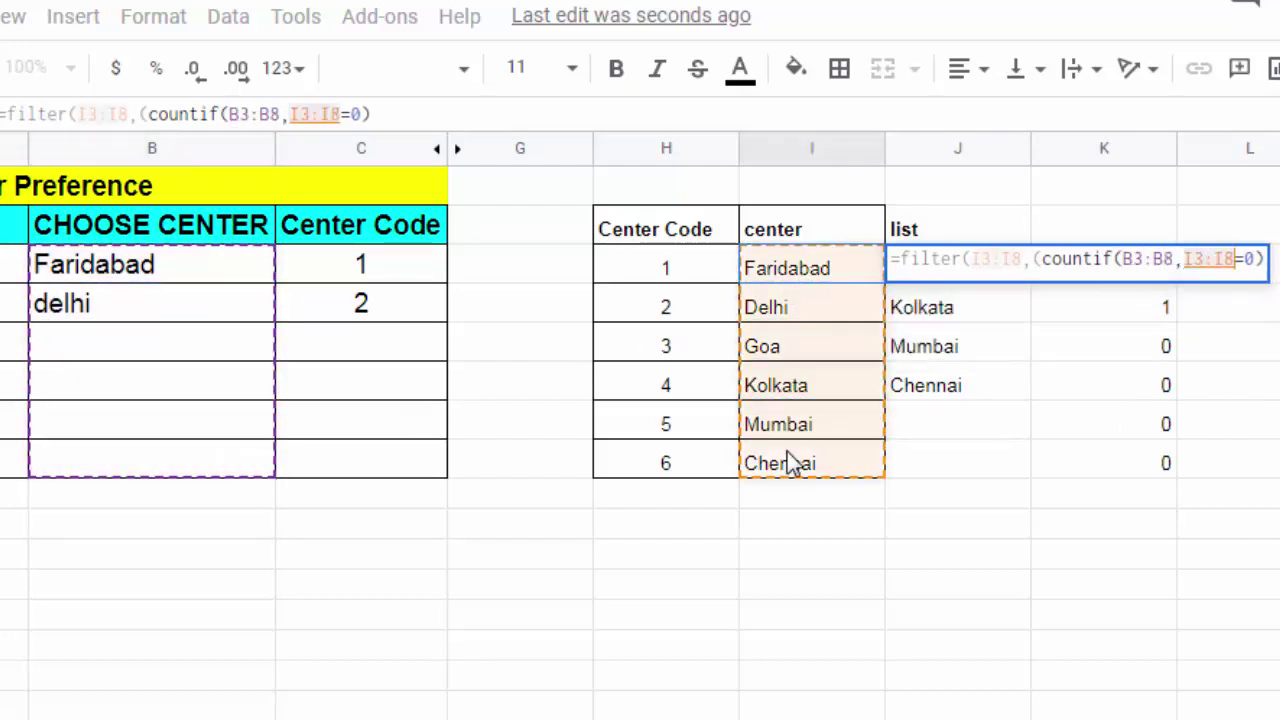
type(")")
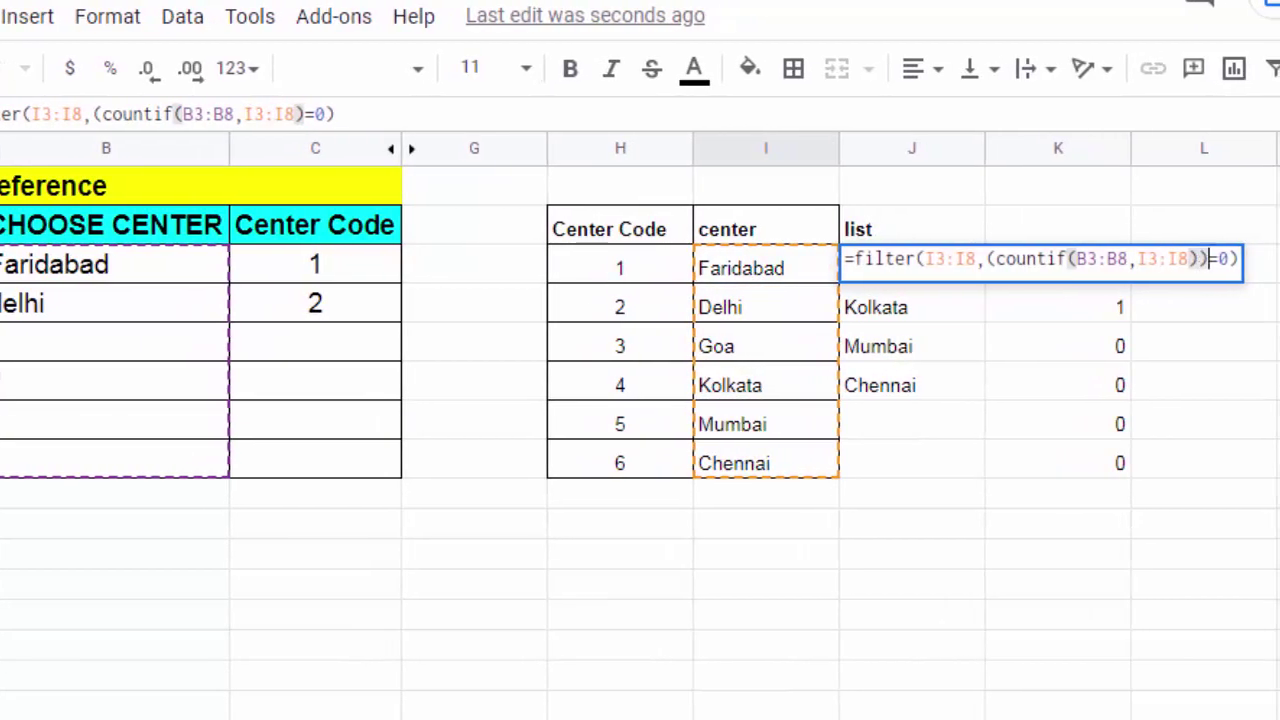
type(")")
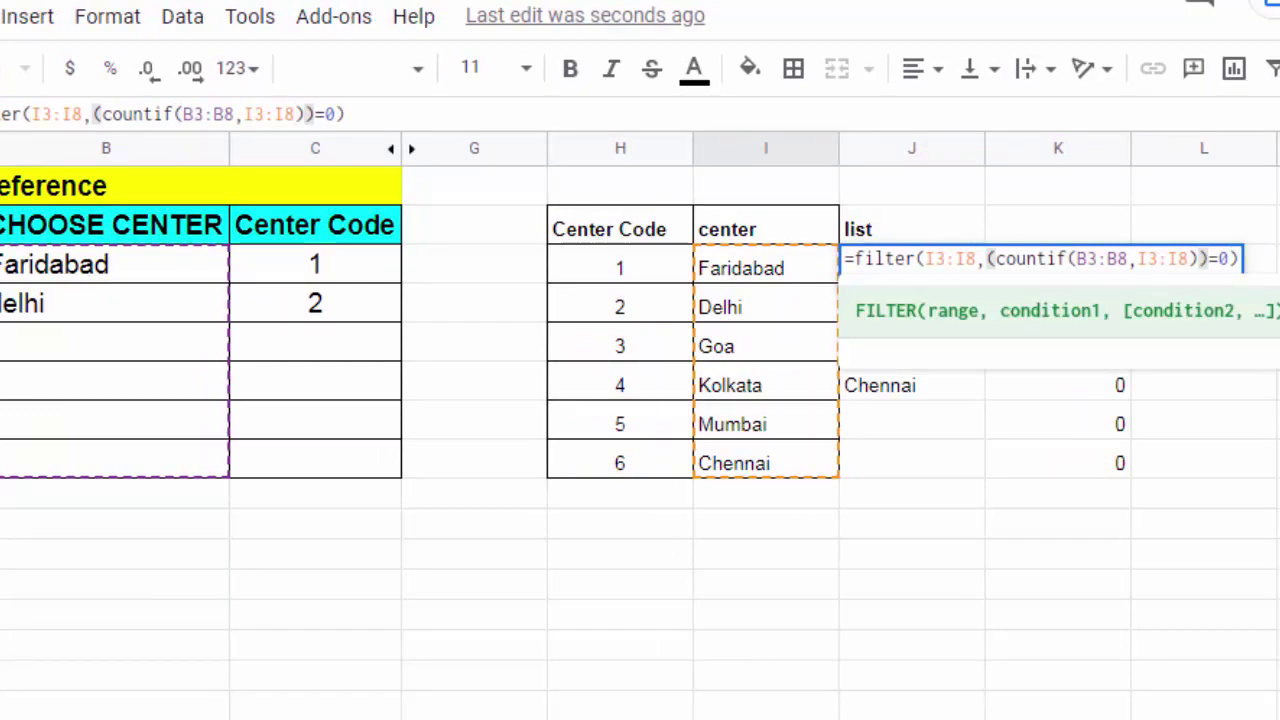
key("Return")
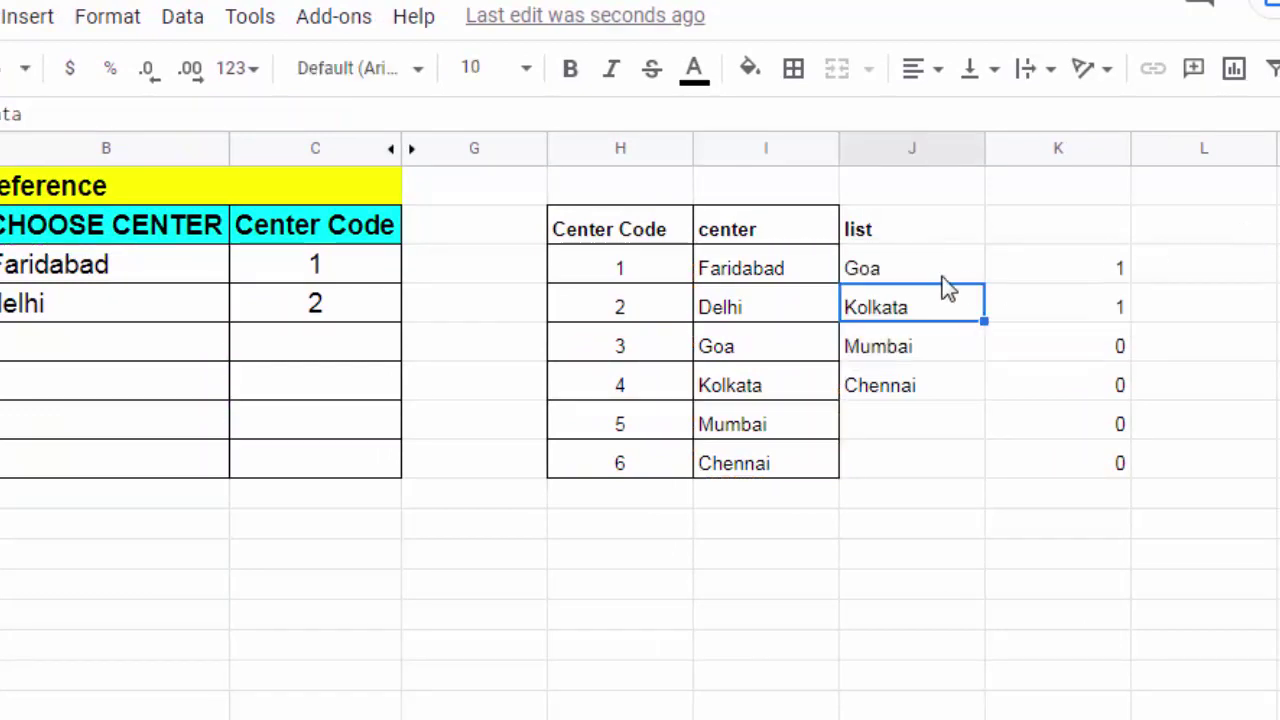
Step: Clear the chosen centers Faridabad and Delhi from B3:B4
left_click(929, 266)
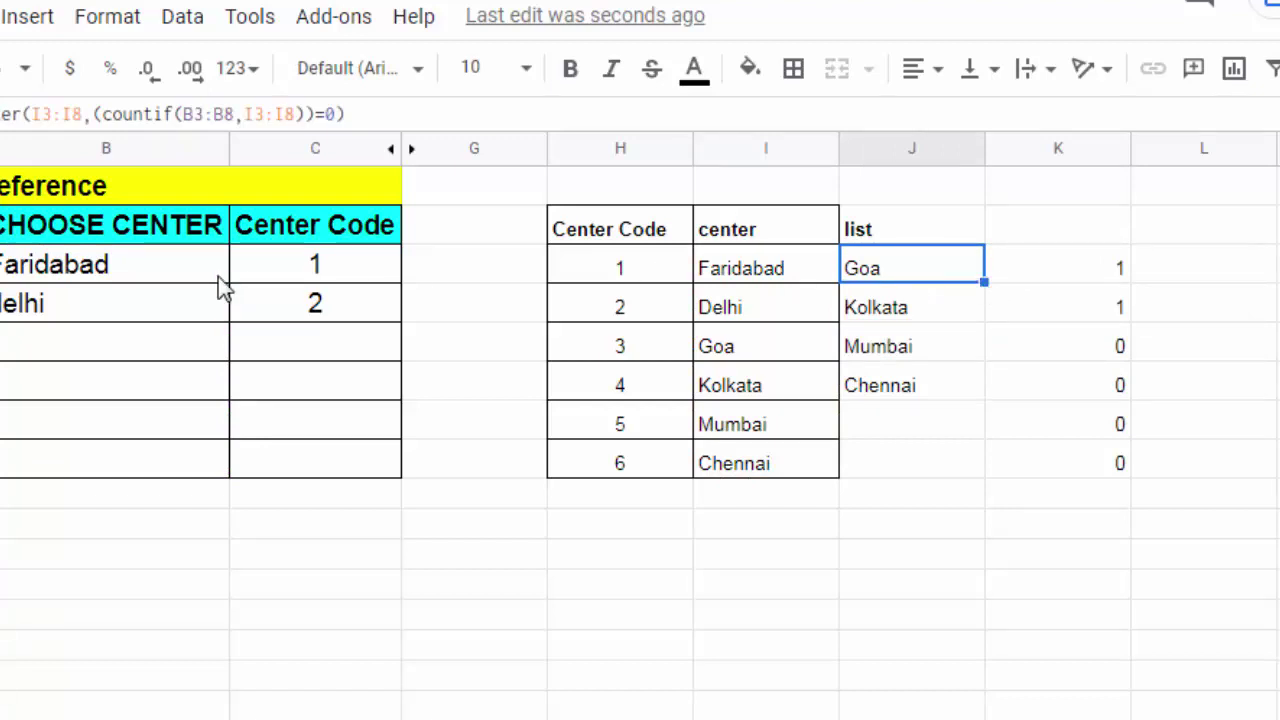
left_click_drag(167, 268, 170, 306)
key("Delete")
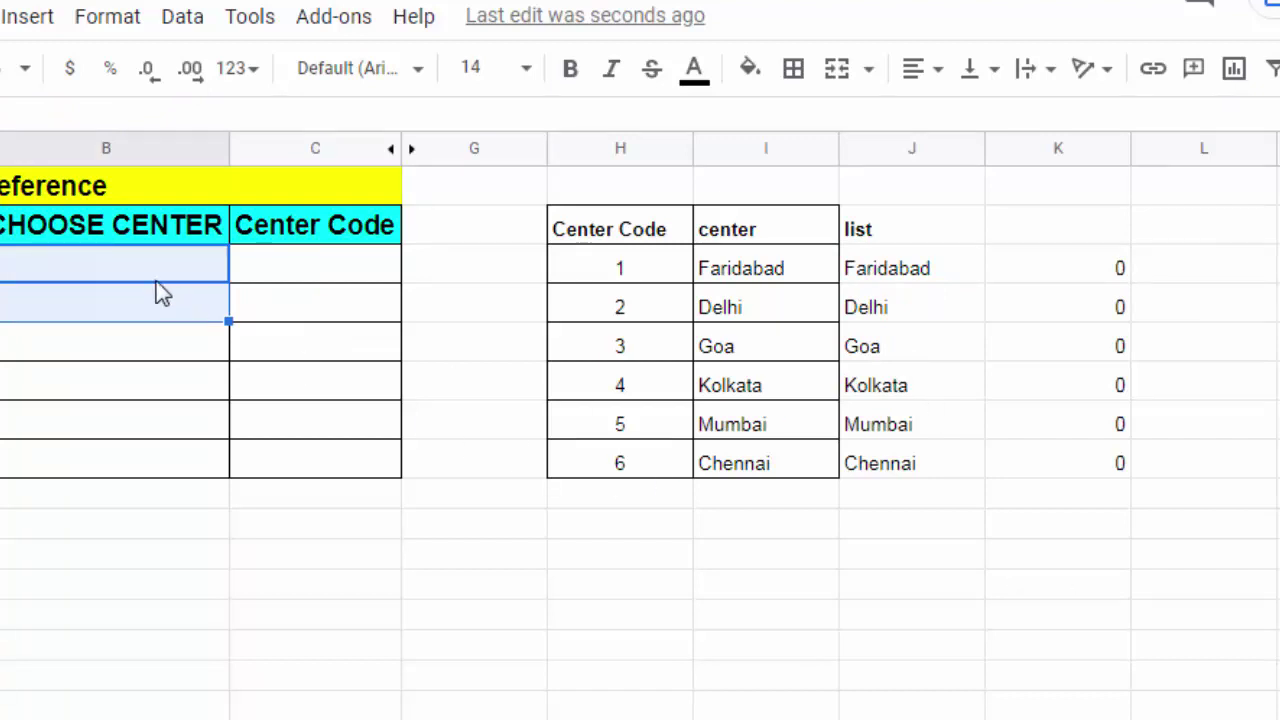
Step: Test the list by entering goa in B4, then delete the test entry
left_click(165, 312)
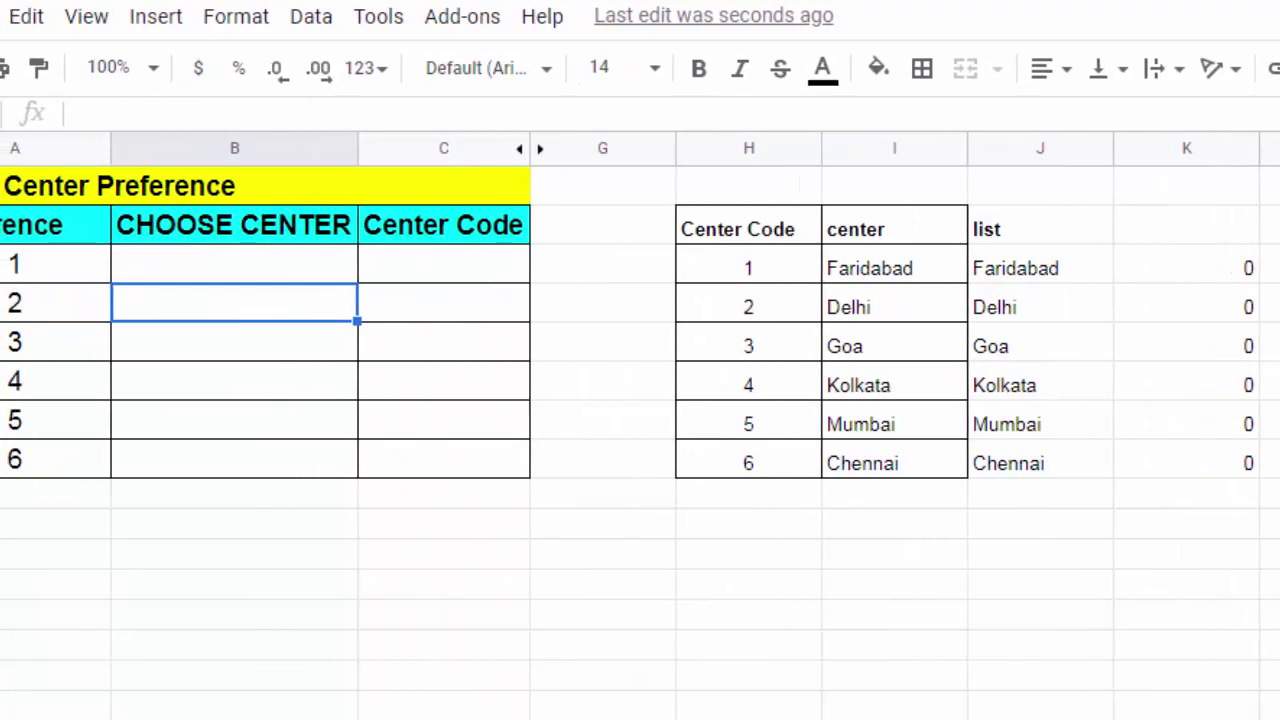
type("gao")
key("Return")
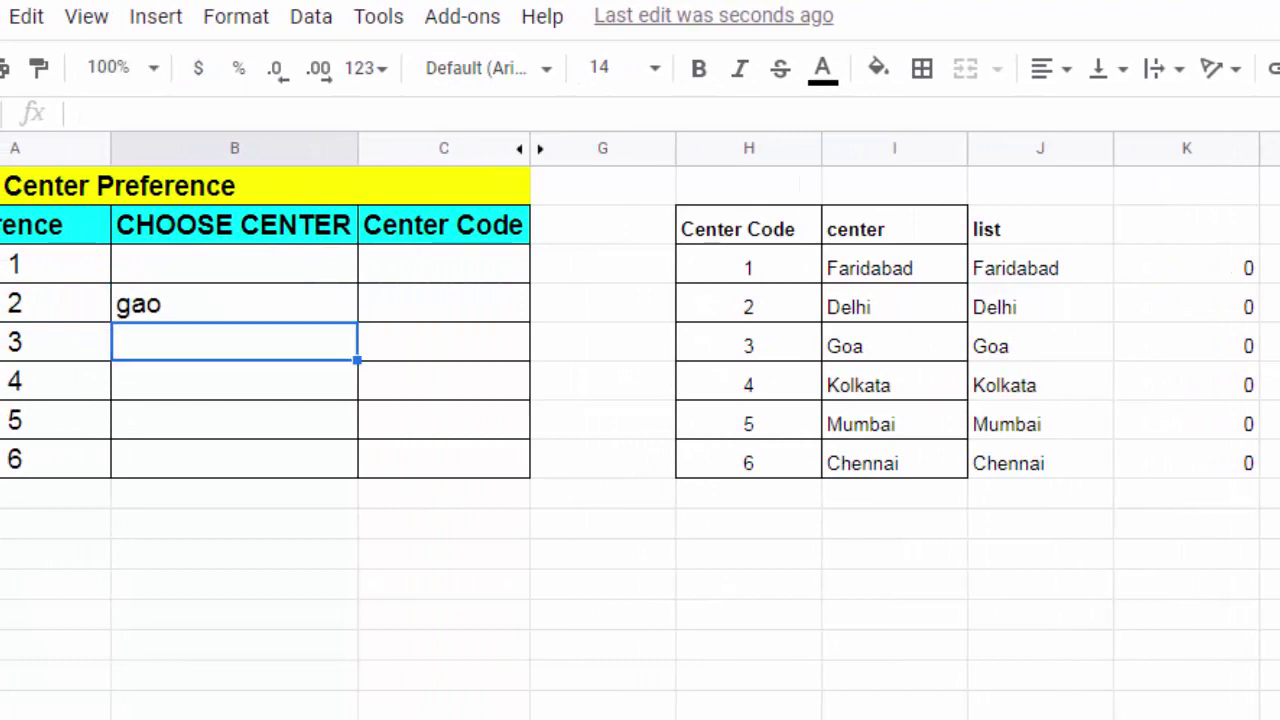
left_click(234, 302)
type("goa")
key("Return")
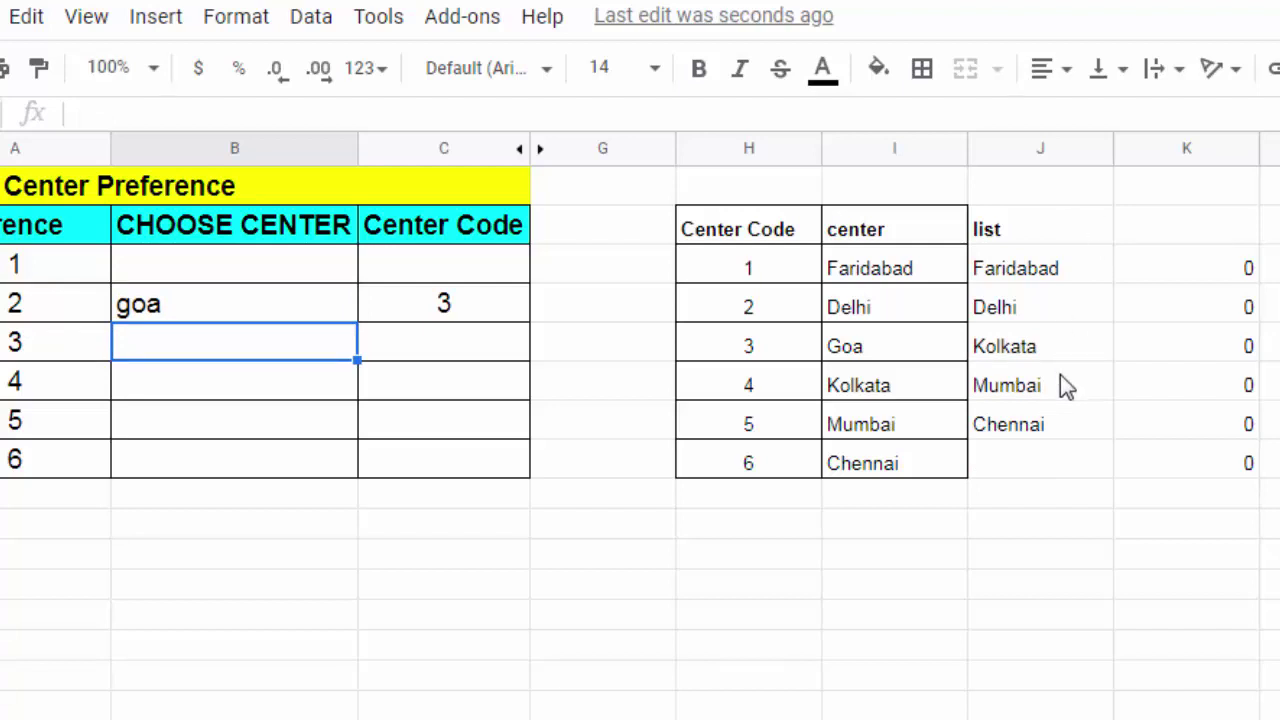
left_click(275, 308)
key("Delete")
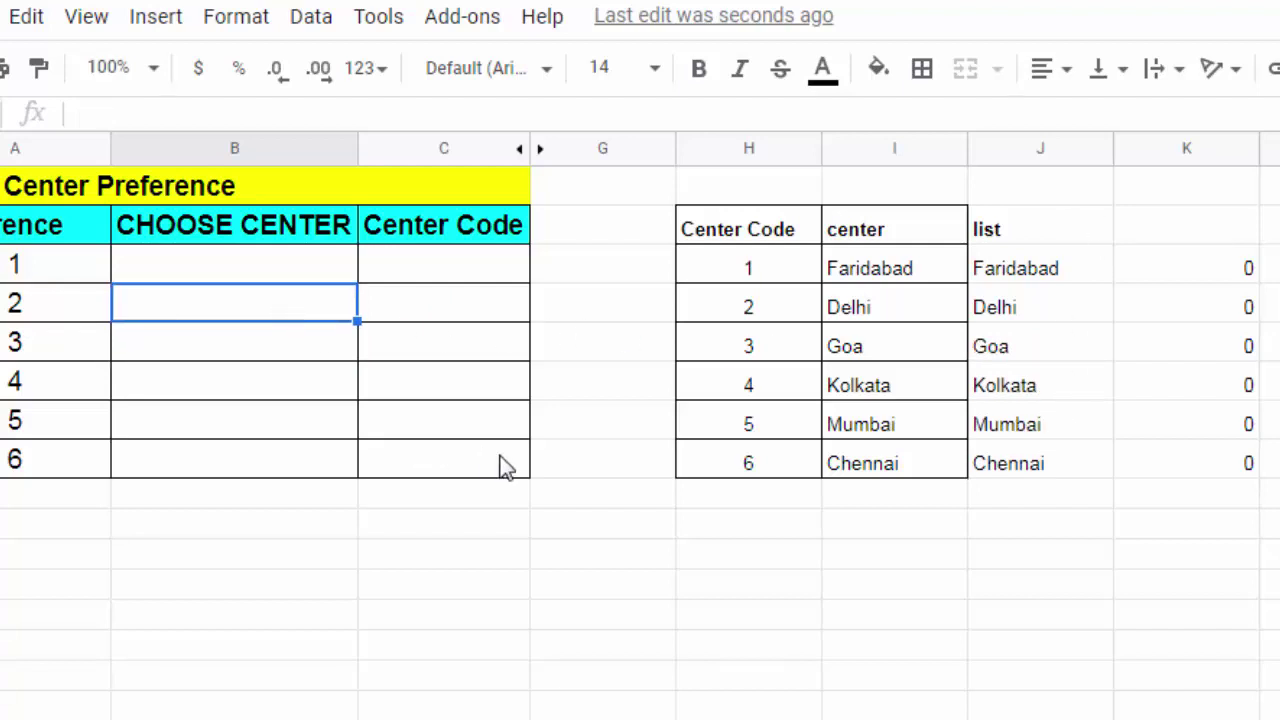
Step: Delete the column K helper counts in K2:K8 and select the choice cells B3:B8
left_click_drag(1206, 225, 1209, 476)
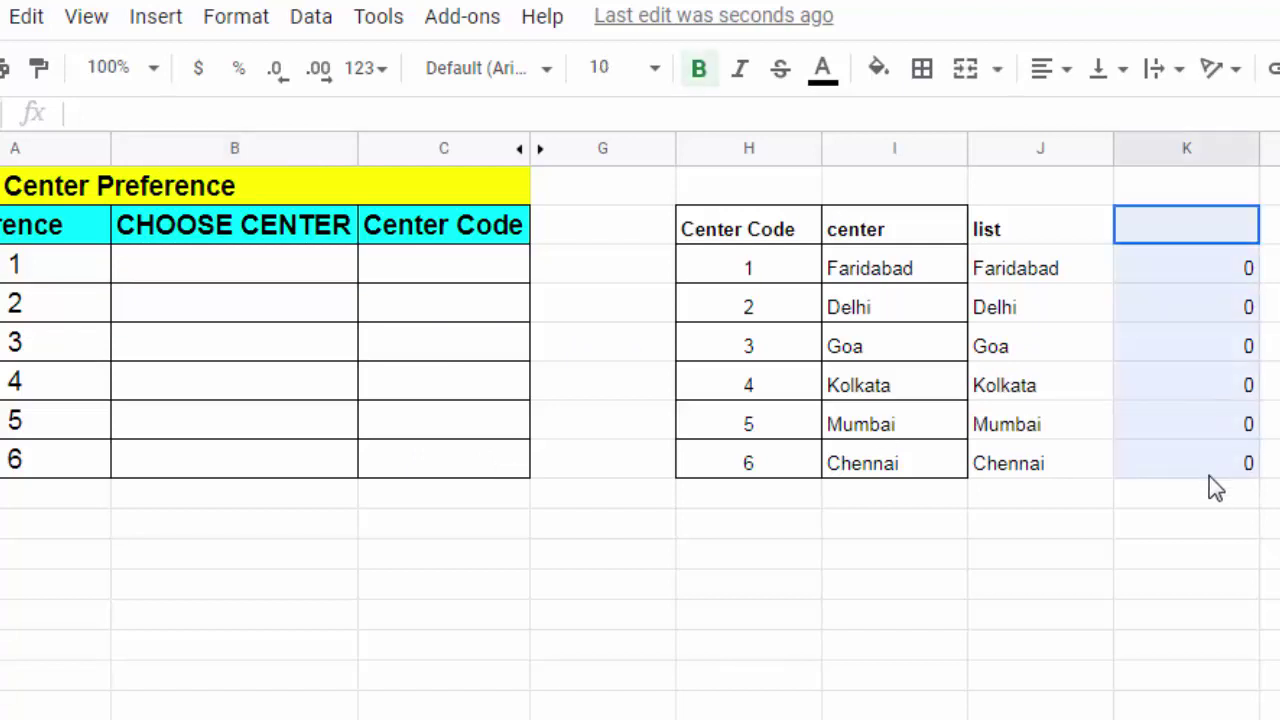
key("Delete")
left_click(1037, 350)
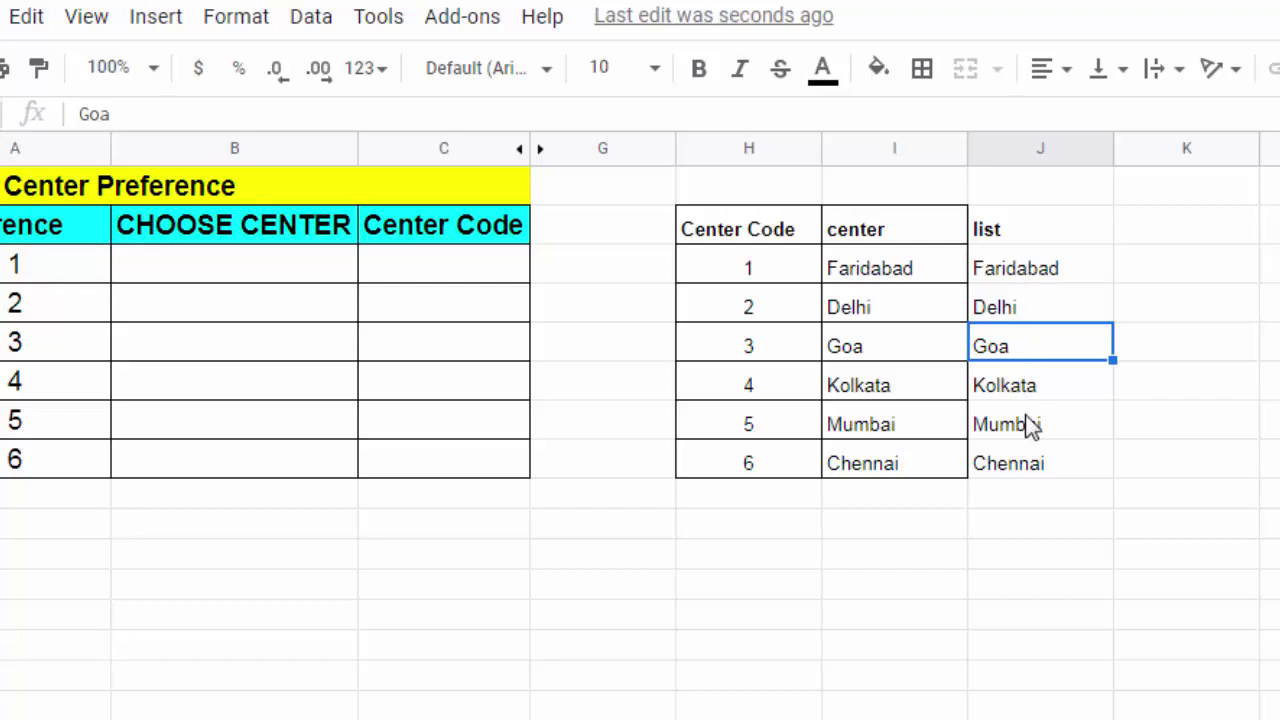
left_click_drag(283, 273, 300, 445)
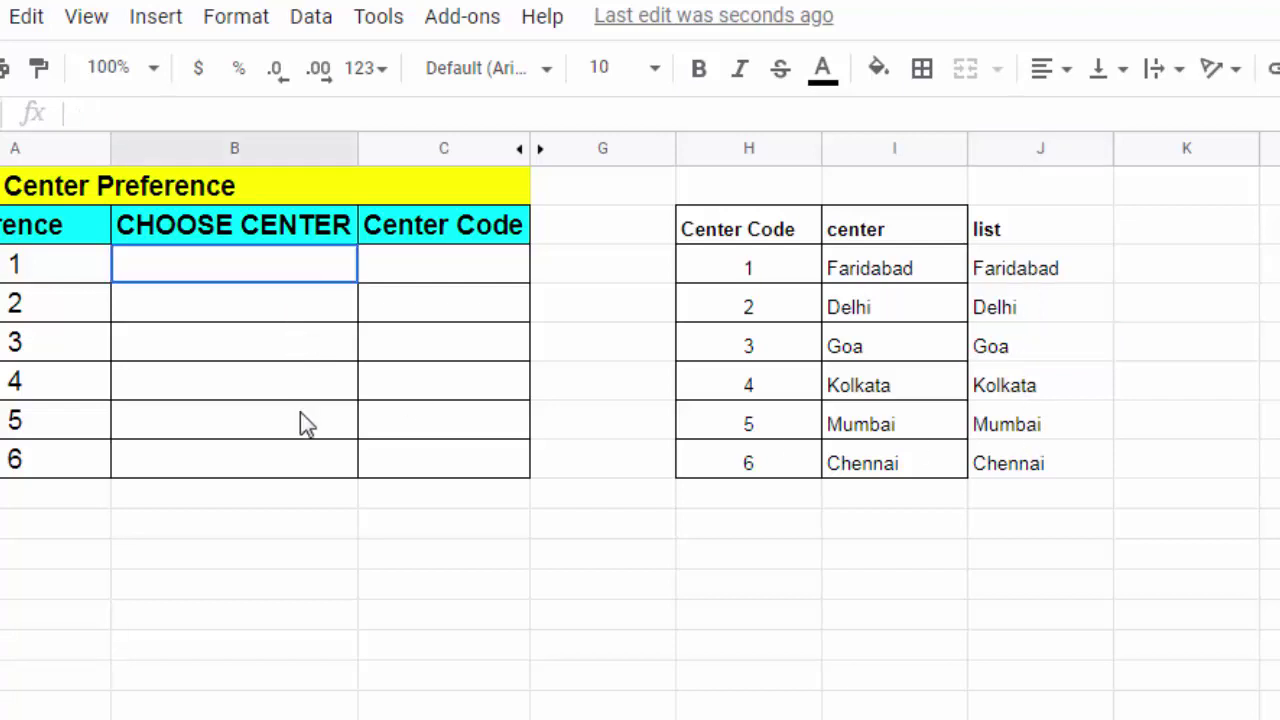
Step: Add dropdown validation to B3:B8 sourced from the filtered center list J3:J8
left_click(312, 16)
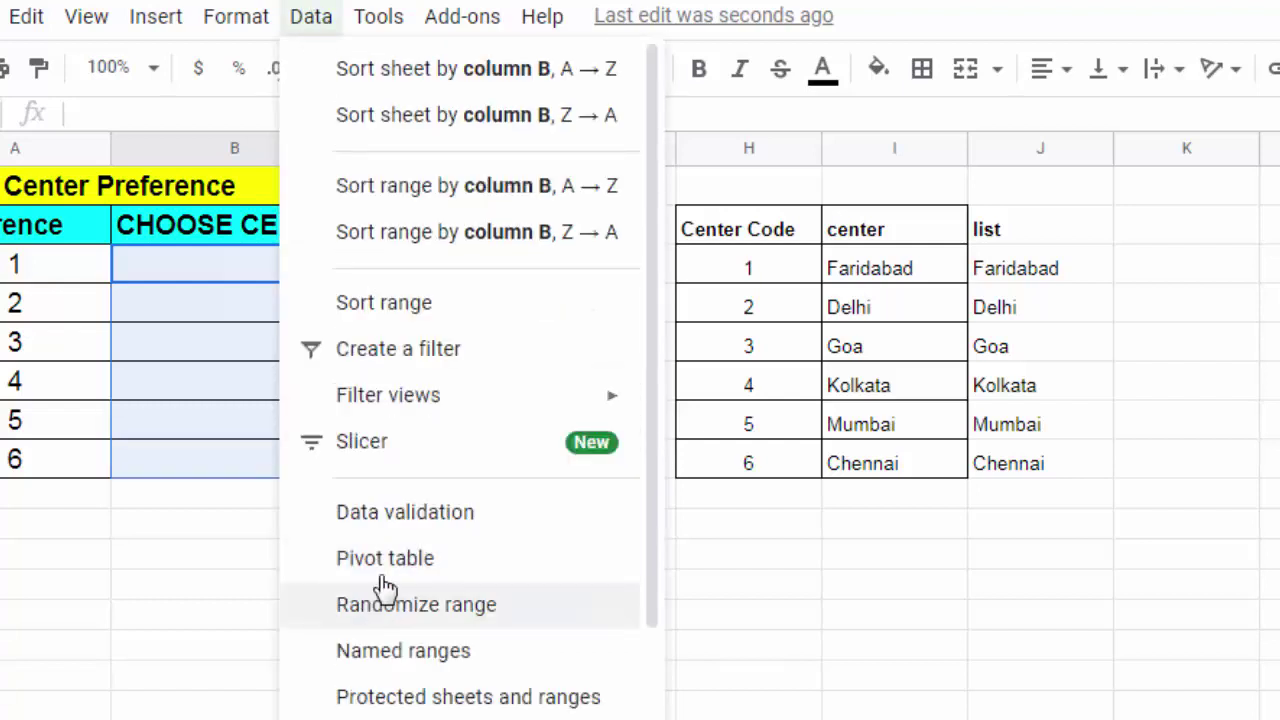
left_click(379, 528)
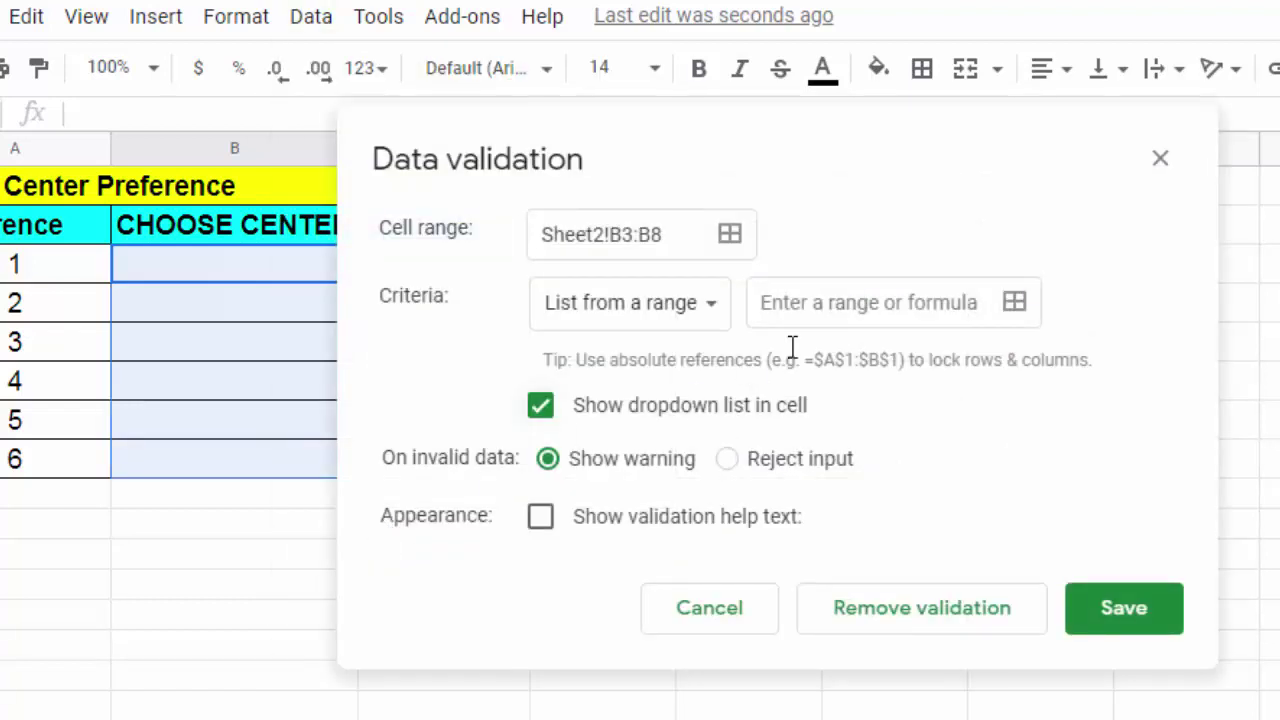
left_click(1018, 305)
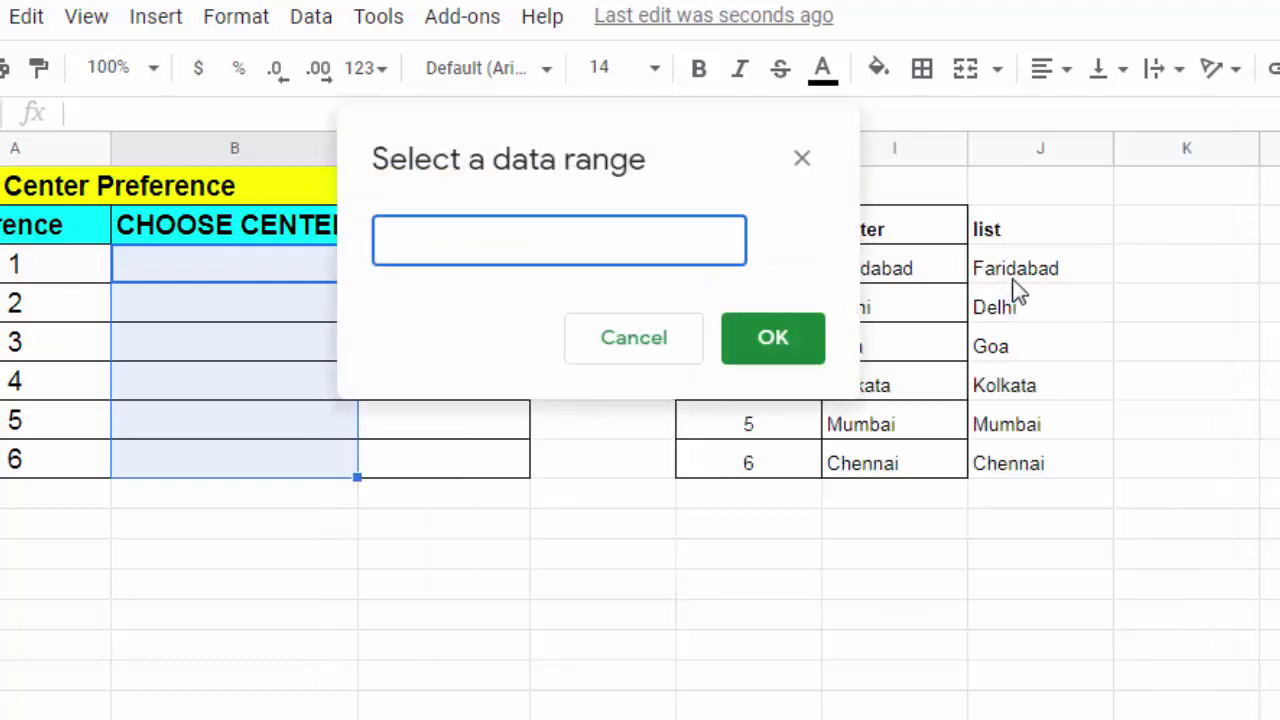
left_click_drag(1018, 262, 1029, 466)
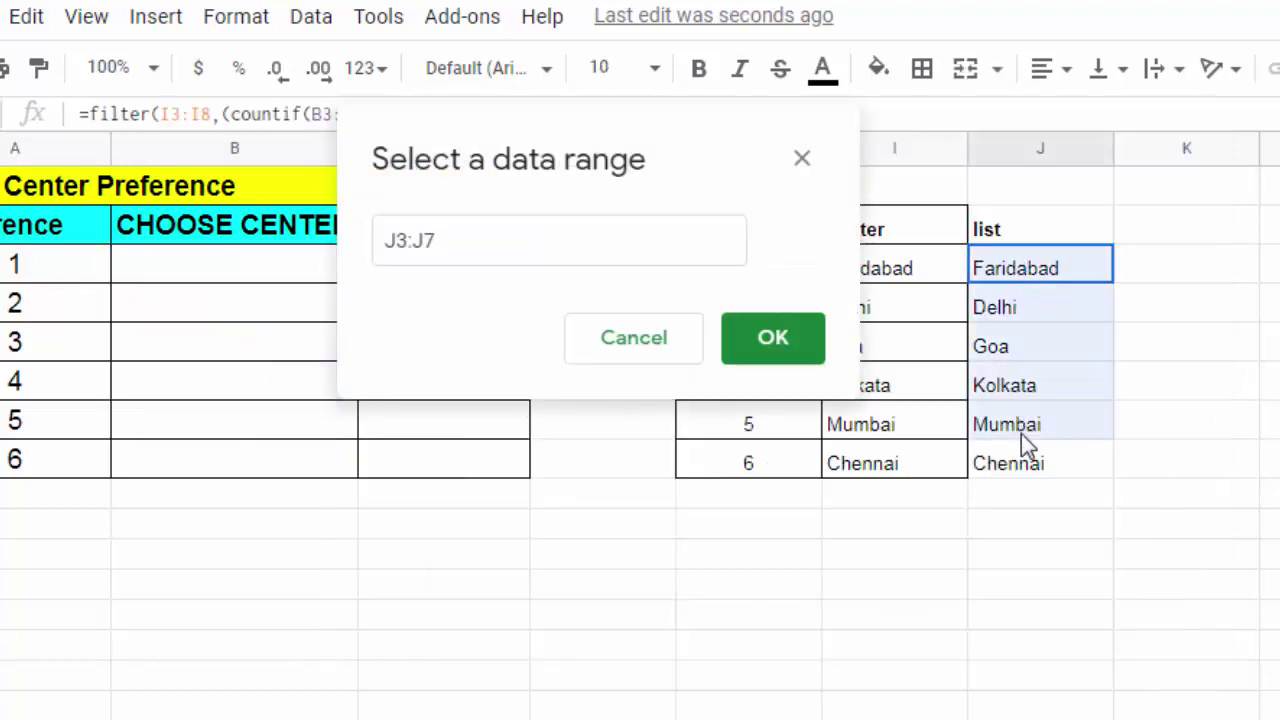
left_click(766, 341)
left_click(1118, 625)
left_click(574, 586)
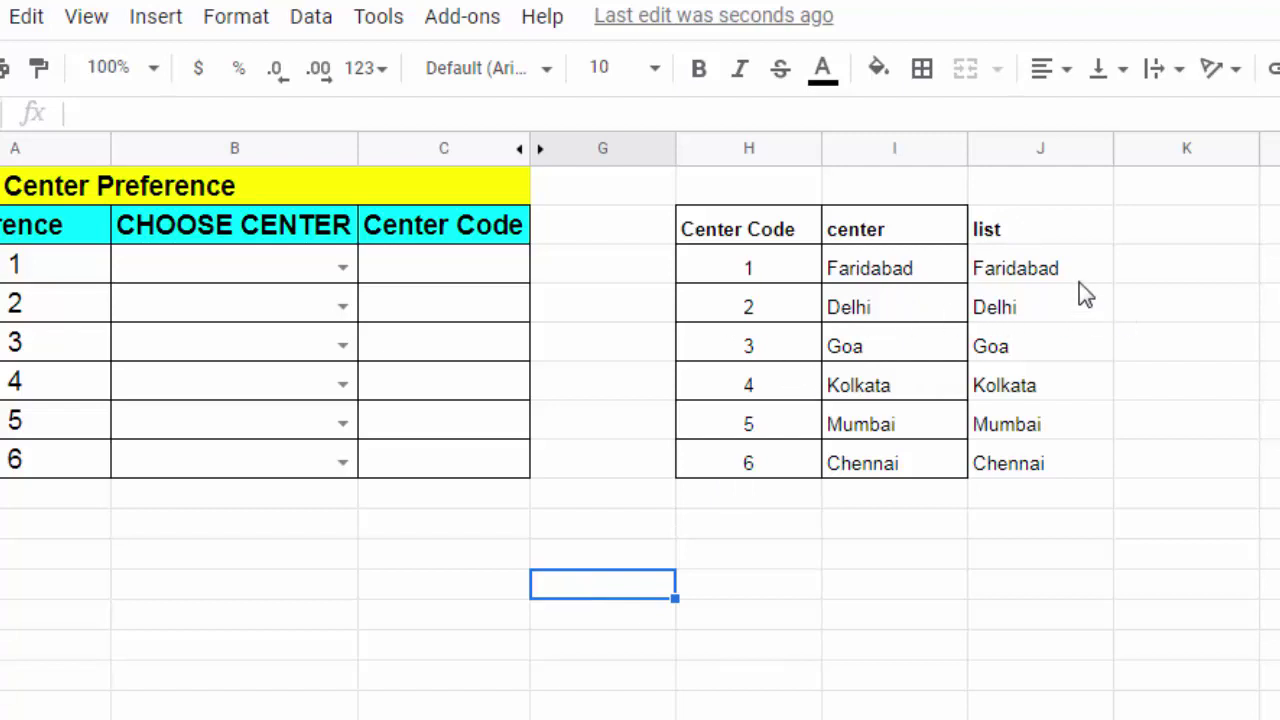
Step: Unhide columns D–F by selecting columns C to G
left_click(620, 148)
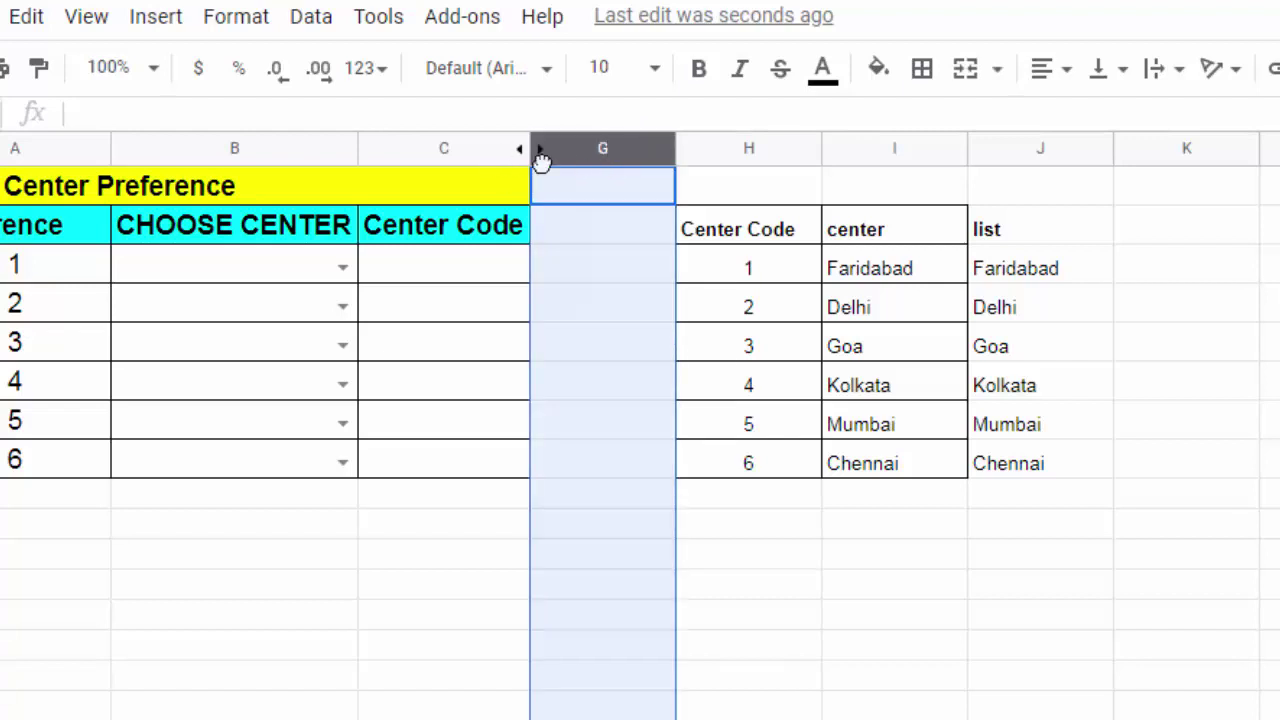
left_click(470, 148, "shift")
right_click(606, 240)
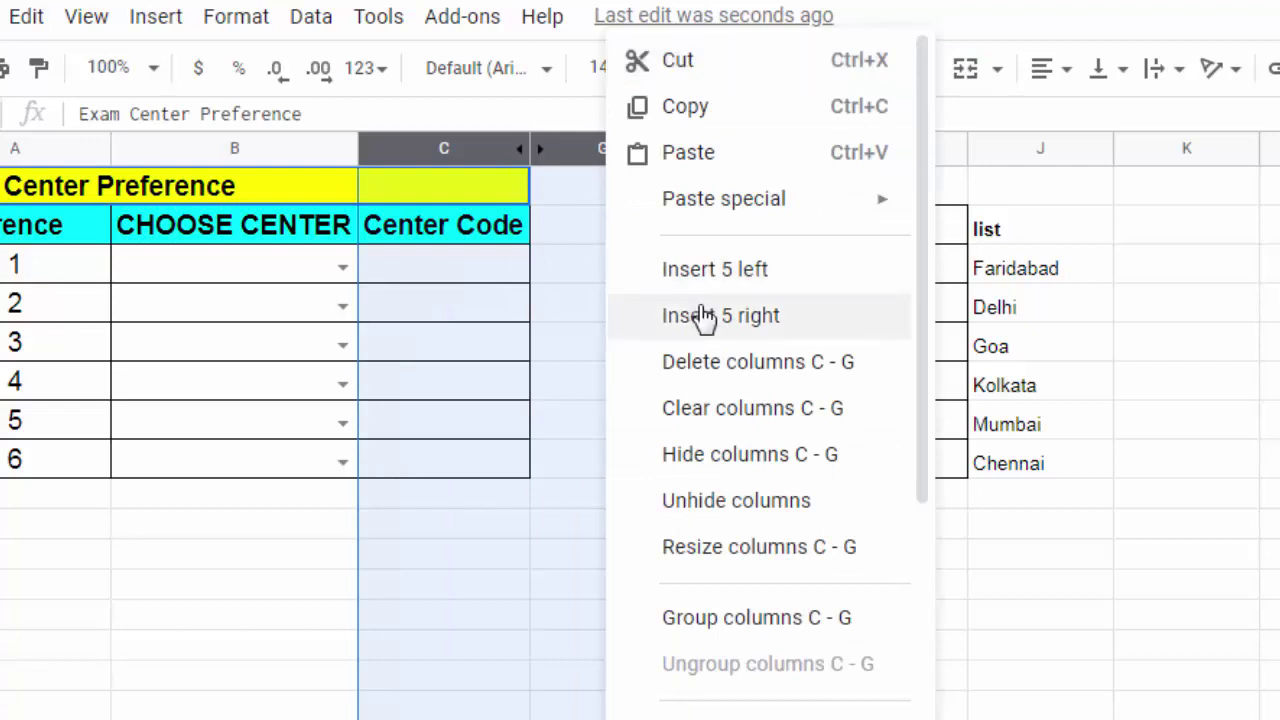
left_click(749, 500)
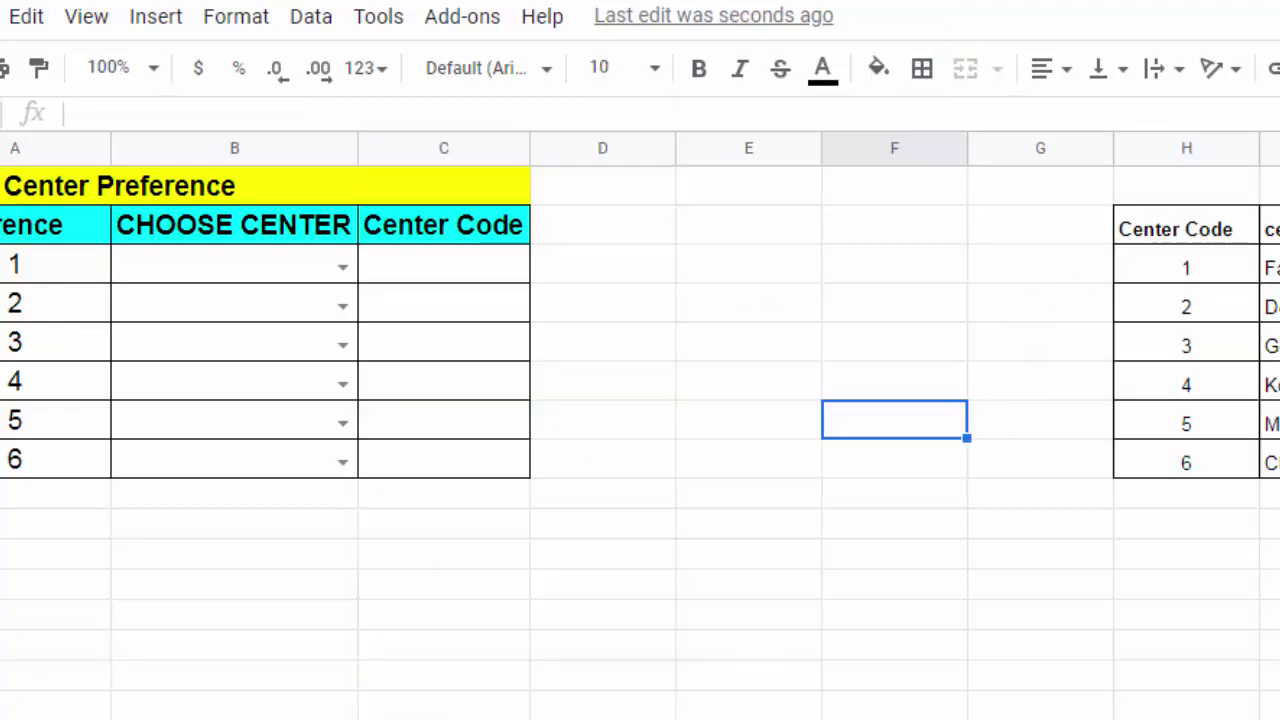
Step: Hide the helper columns H–J with the center codes, names and list
left_click_drag(1158, 143, 1059, 517)
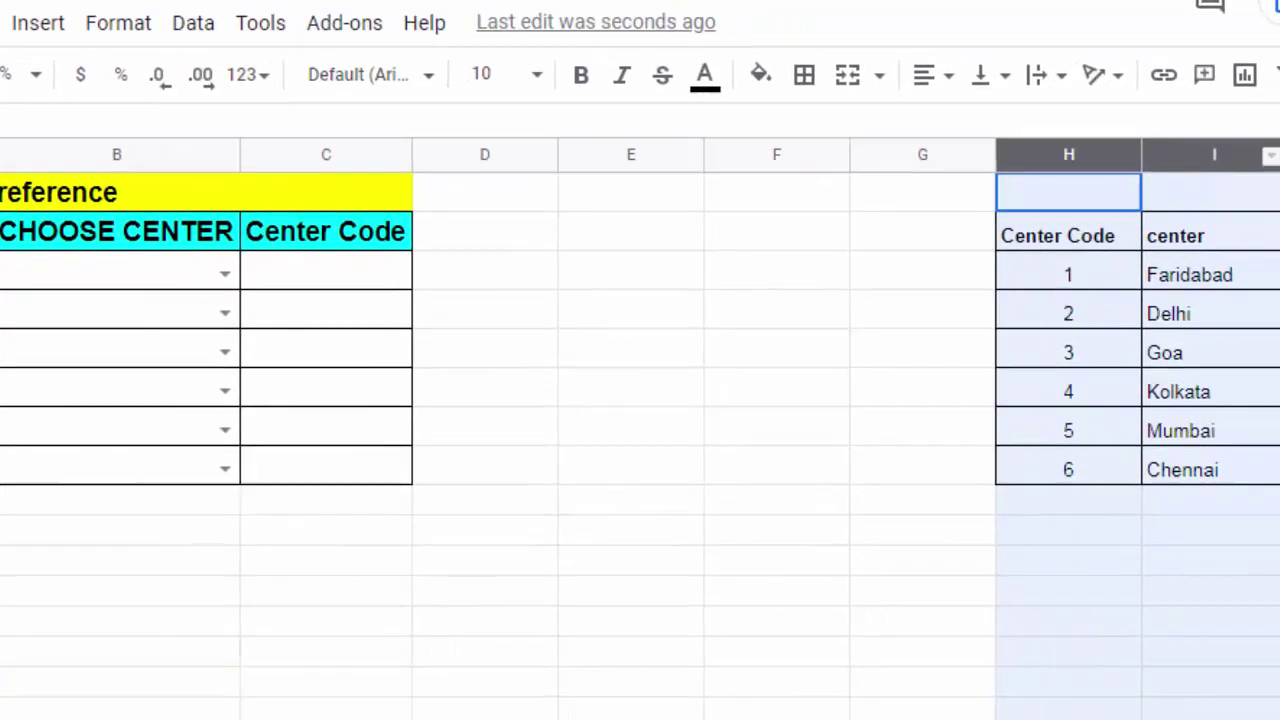
right_click(1059, 517)
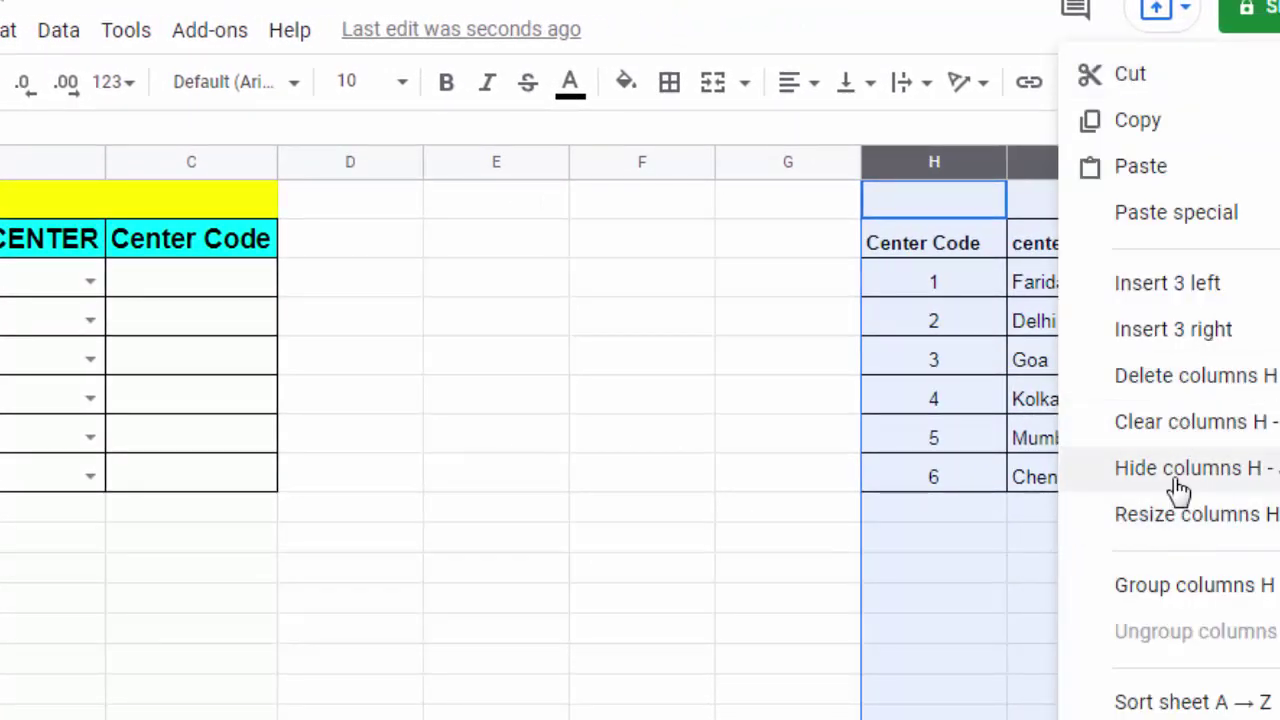
left_click(1185, 468)
left_click(735, 507)
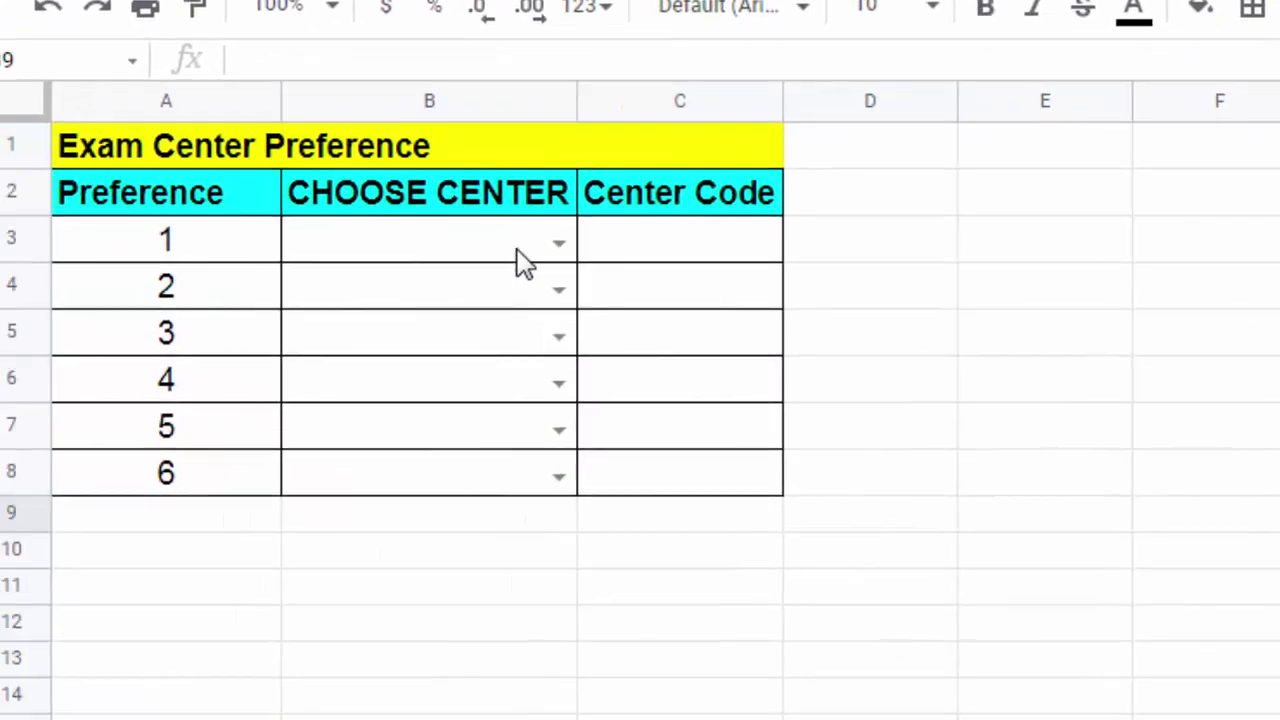
Step: Pick Mumbai, Delhi and Faridabad as preferences 1–3 from the B3–B5 dropdowns
left_click(559, 245)
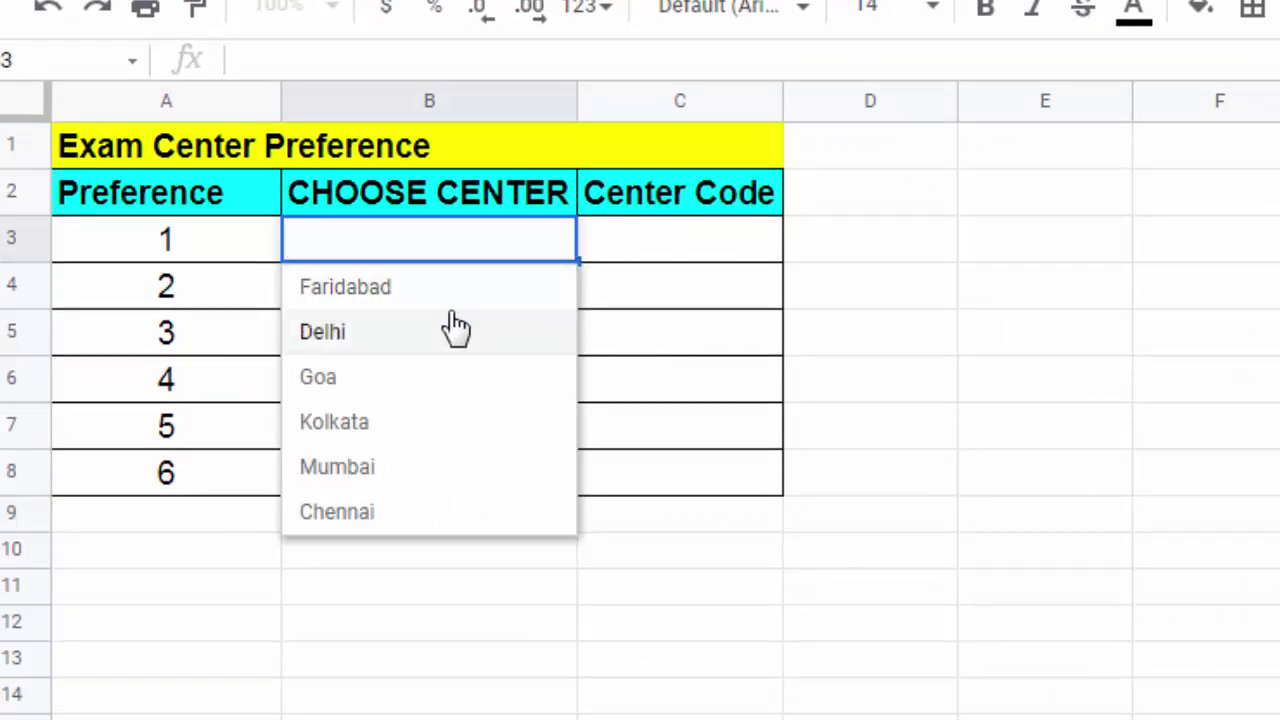
left_click(452, 470)
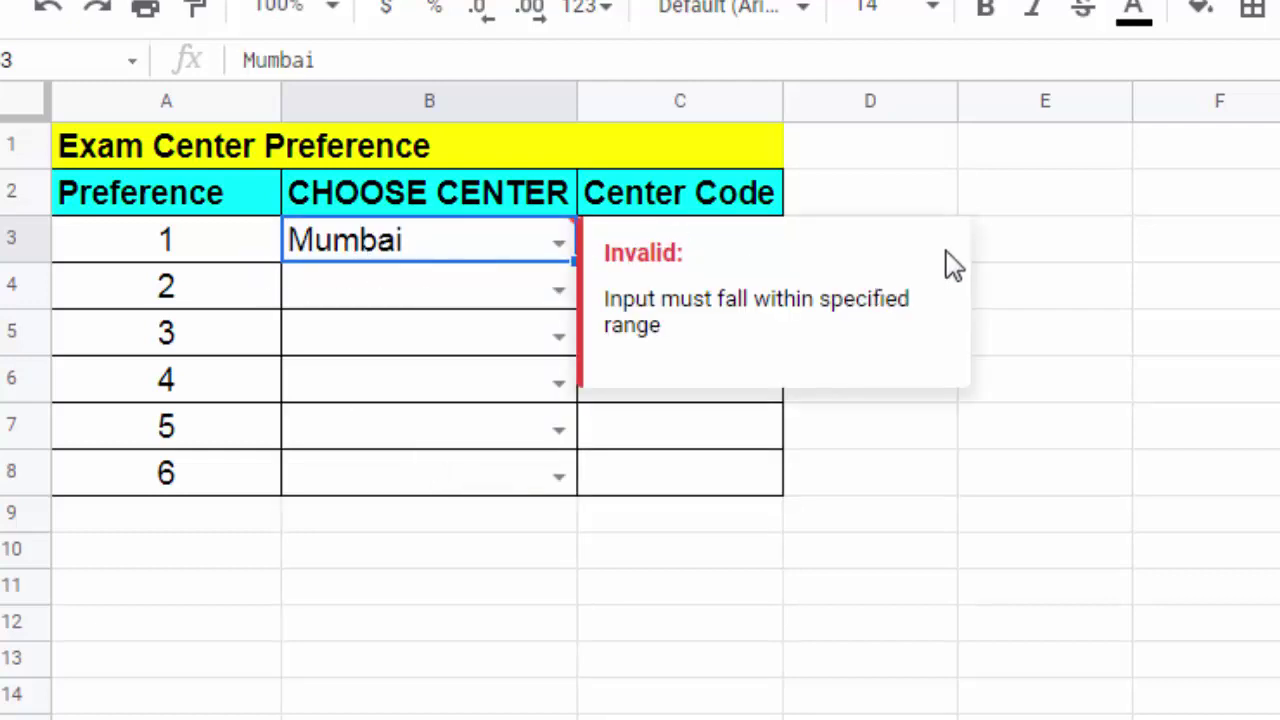
left_click(1048, 206)
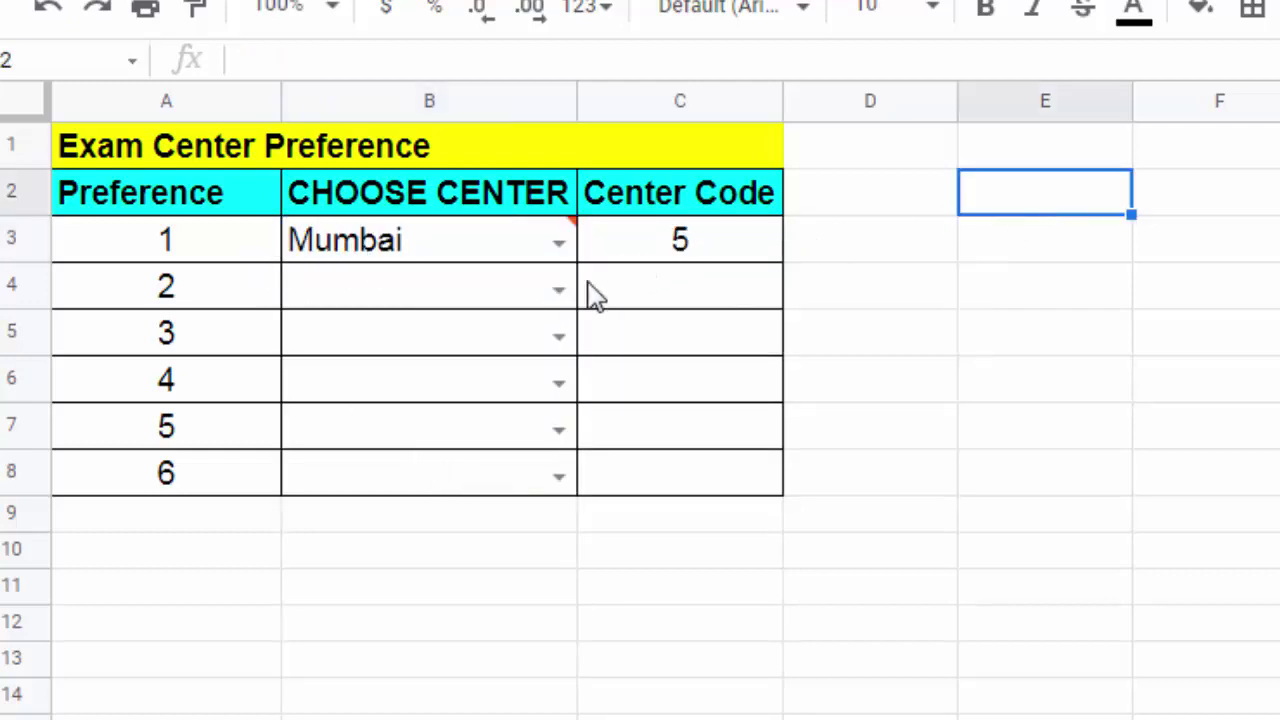
left_click(558, 290)
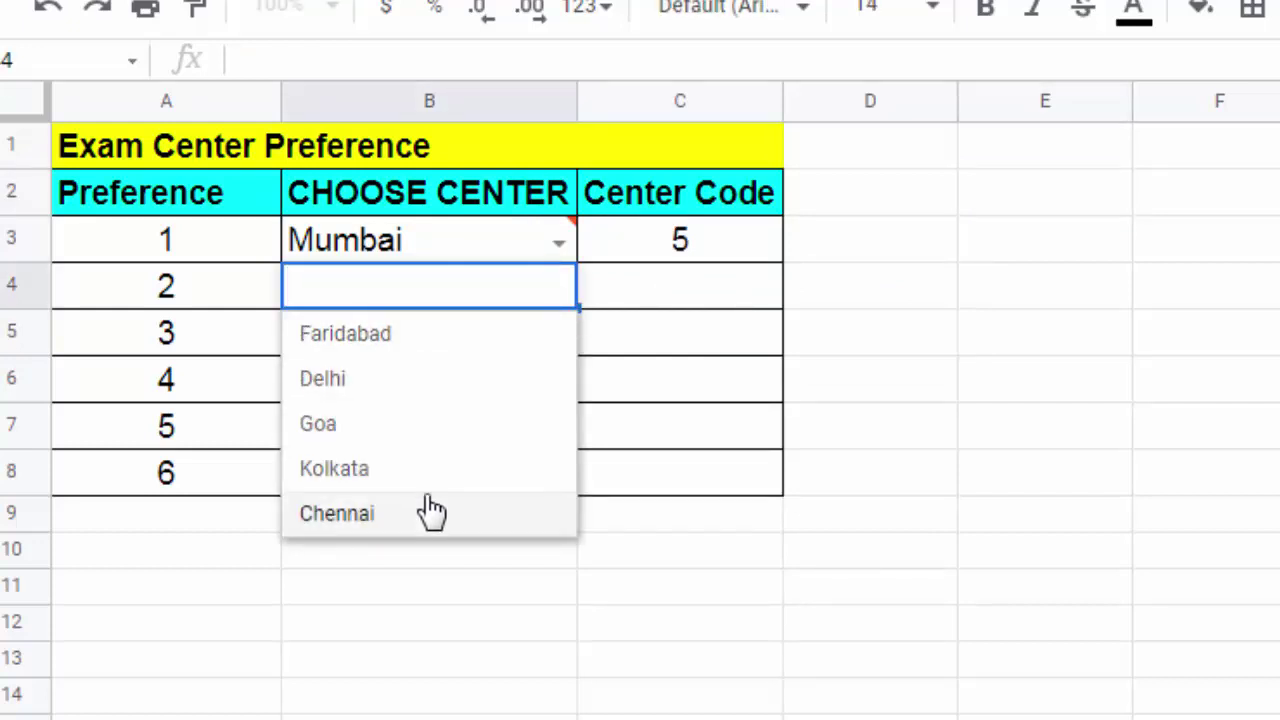
left_click(418, 402)
left_click(1000, 474)
left_click(561, 335)
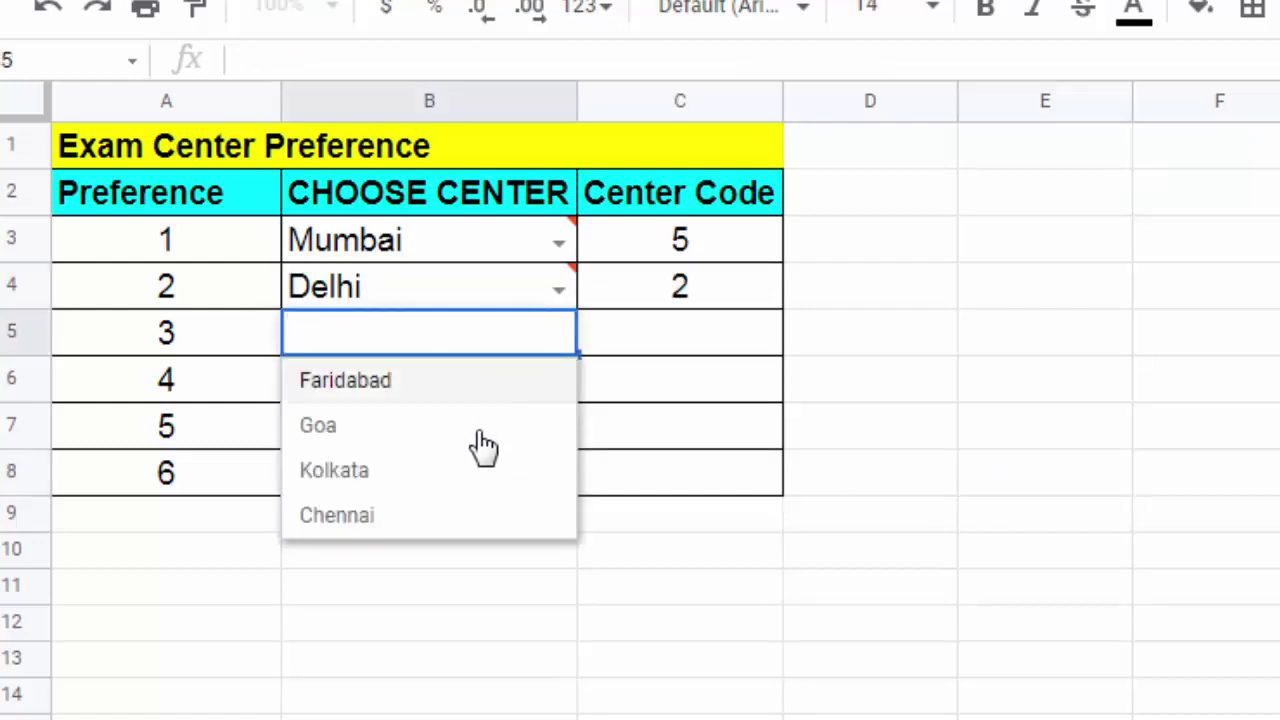
left_click(472, 395)
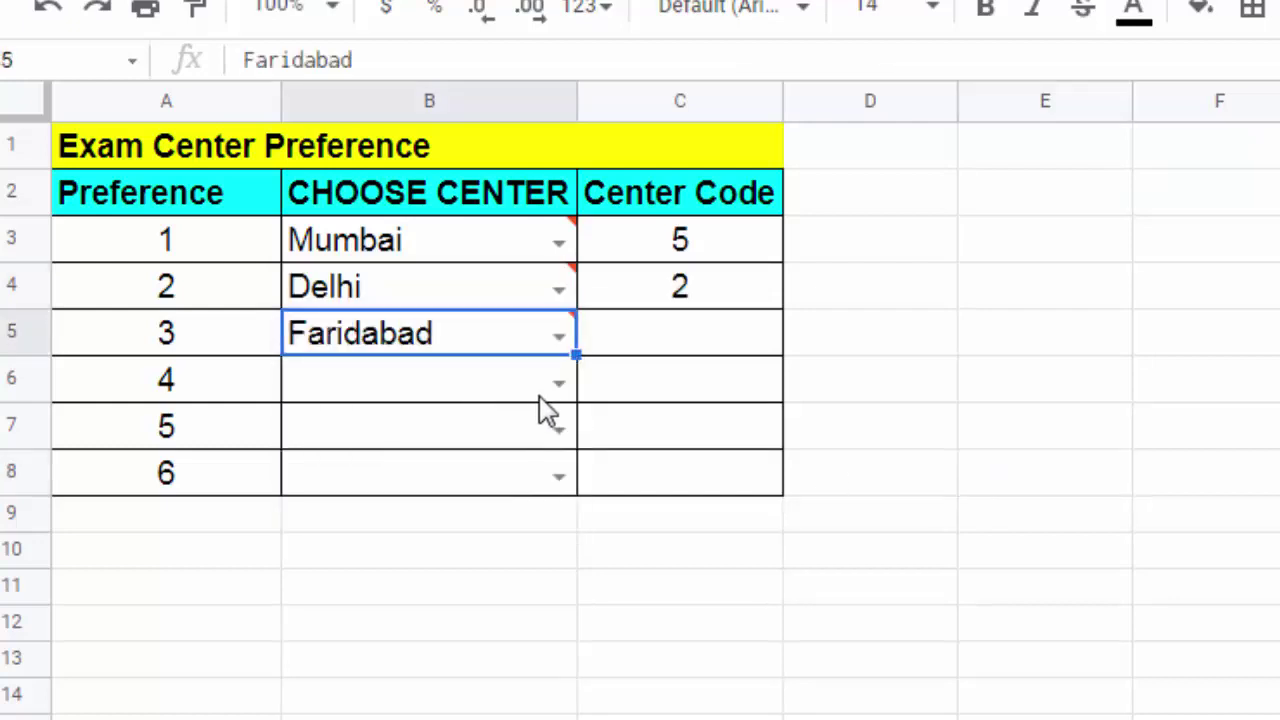
Step: Compare the center-code formulas in C4 and C5 to see why C5 is blank
left_click(697, 355)
left_click(725, 295)
left_click(747, 355)
left_click(760, 297)
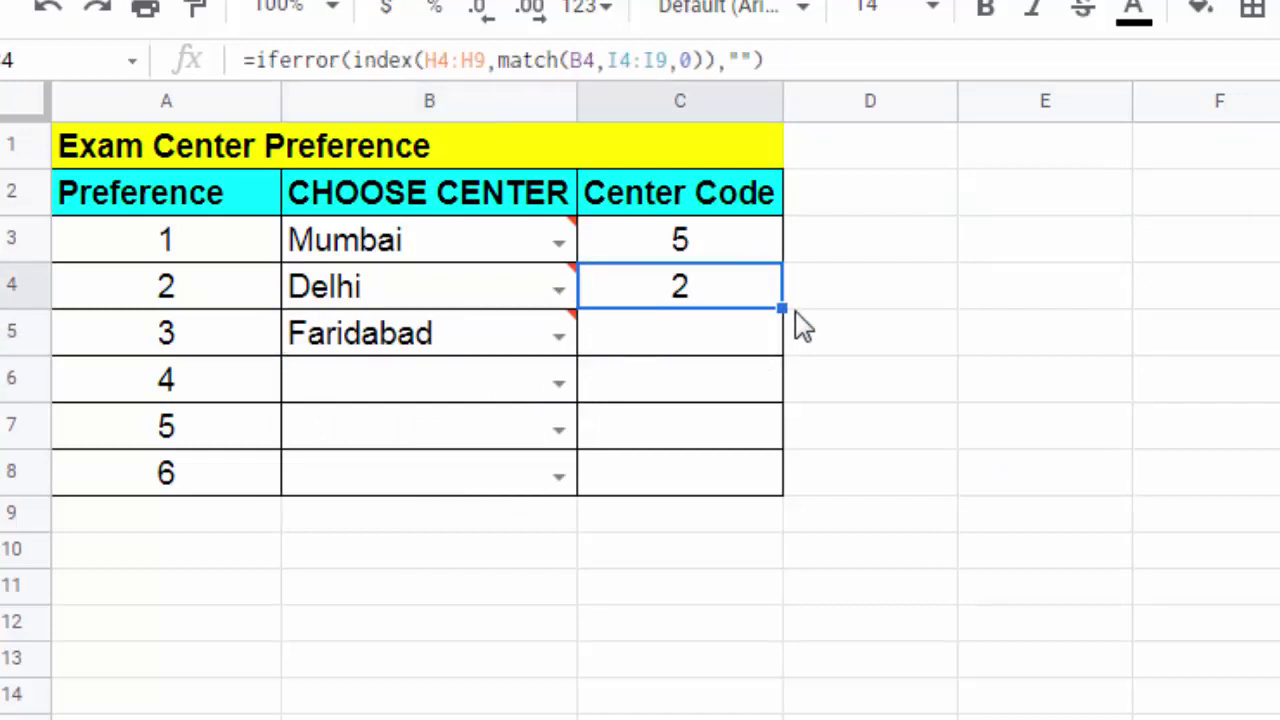
Step: Make H3:H8 and I3:I8 absolute in the C3 center-code formula, keeping B3 relative
left_click(700, 240)
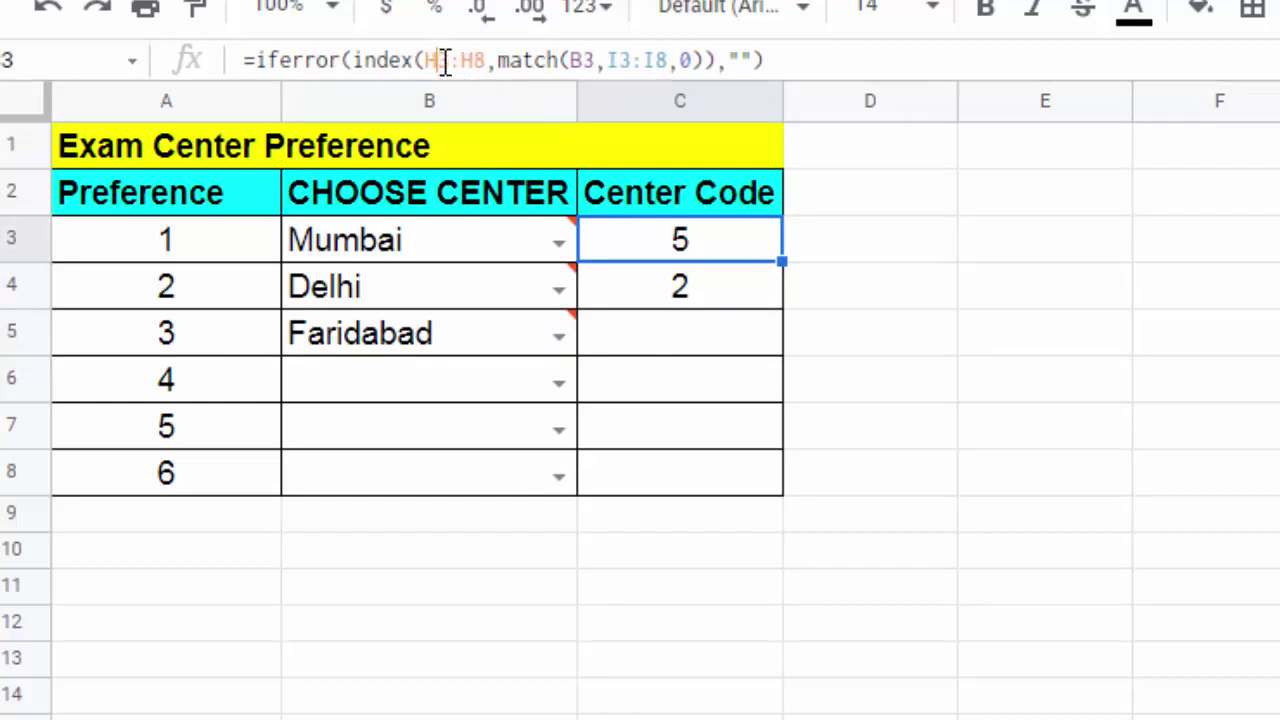
left_click(445, 60)
key("F4")
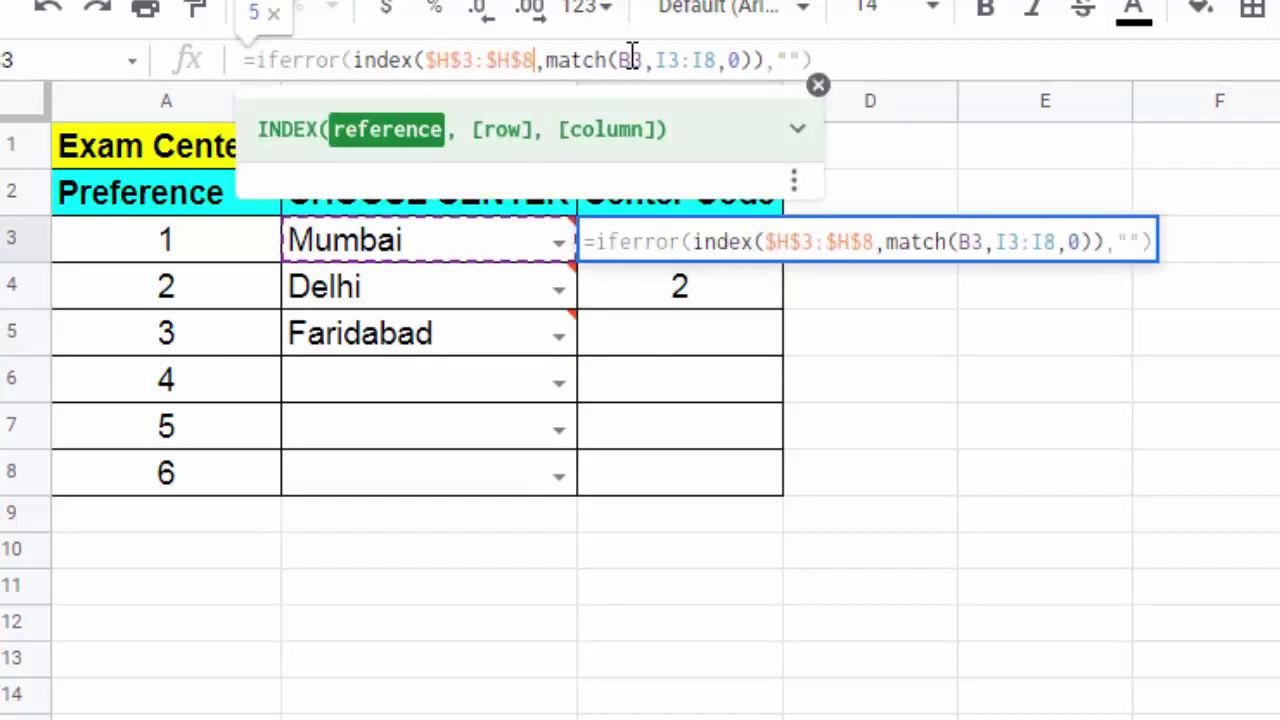
left_click(632, 60)
key("F4")
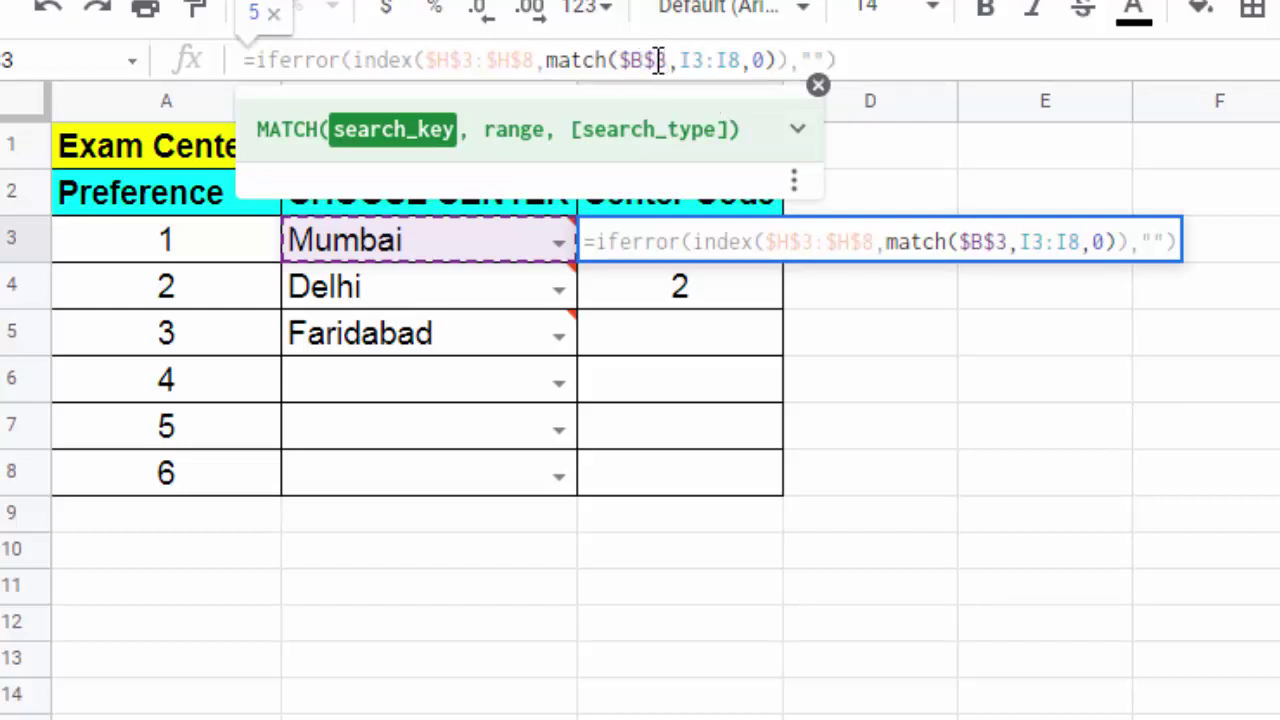
left_click(659, 60)
key("BackSpace")
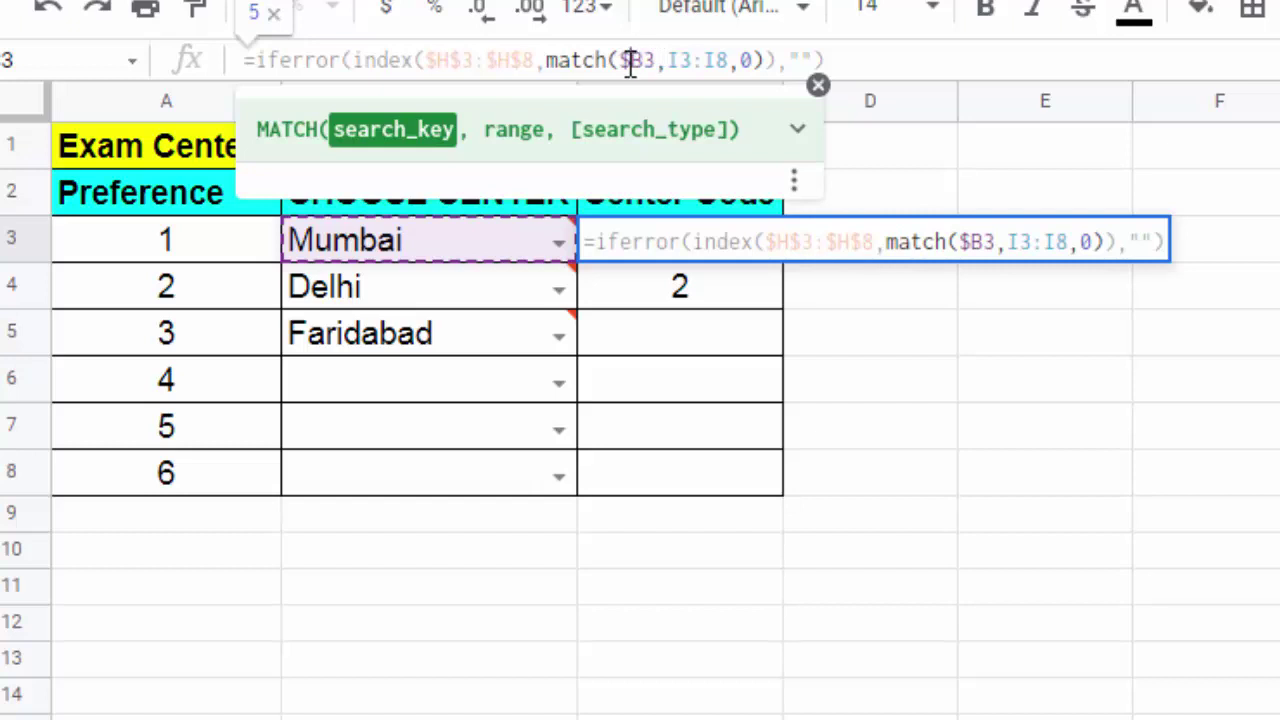
left_click(631, 60)
key("BackSpace")
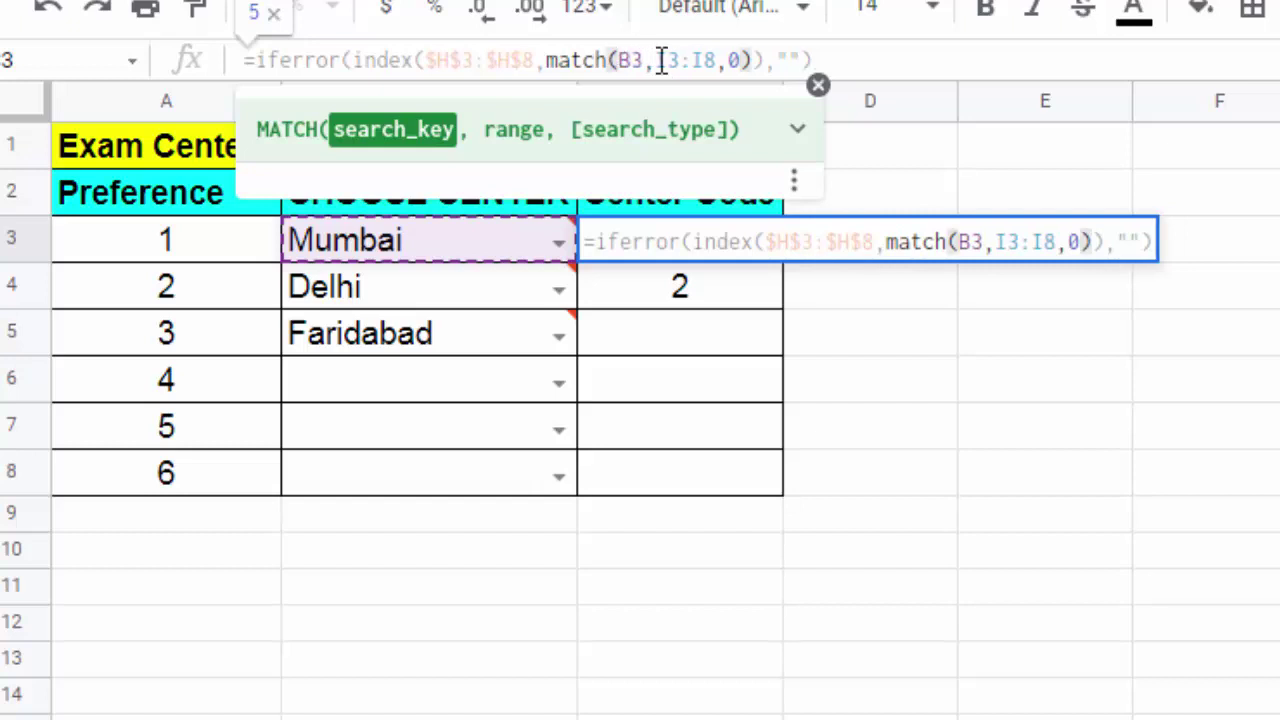
left_click(668, 62)
key("F4")
key("Return")
Step: Fill the corrected C3 formula down to C8
left_click(737, 262)
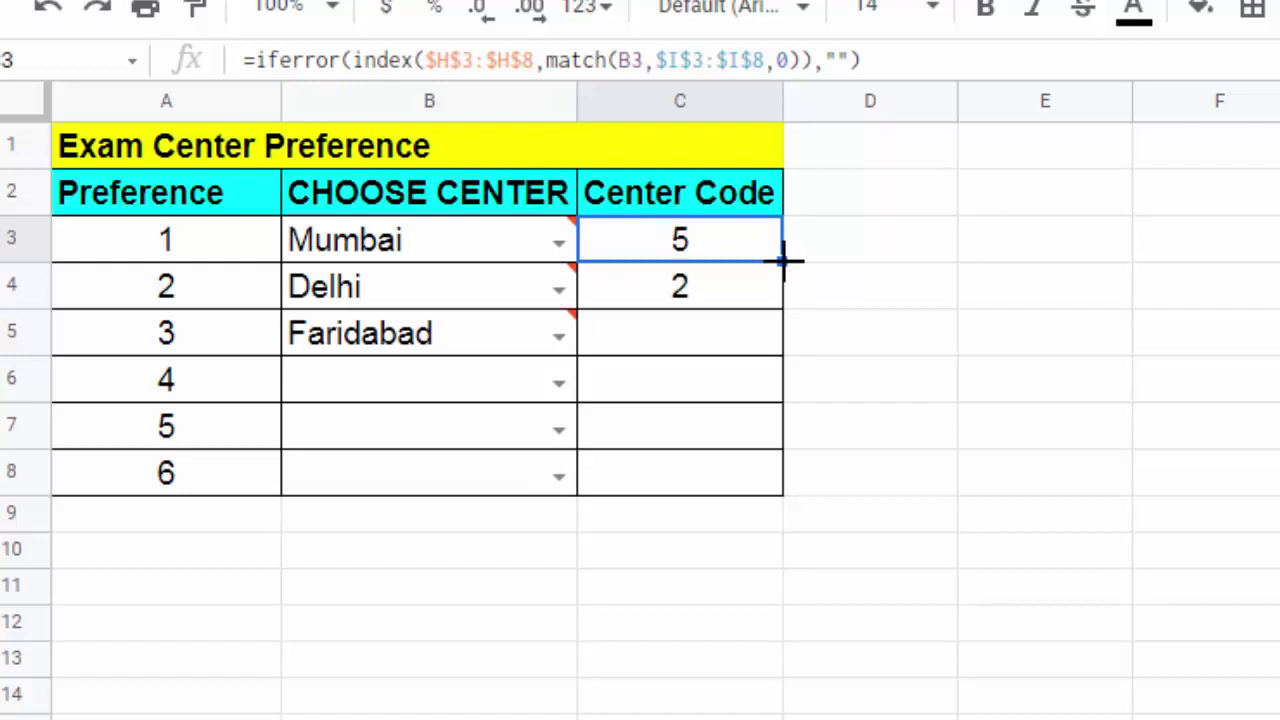
left_click_drag(782, 260, 780, 477)
left_click(860, 426)
Step: Pick Kolkata, Goa and Chennai for preferences 4–6, getting codes 4, 3 and 6
left_click(561, 383)
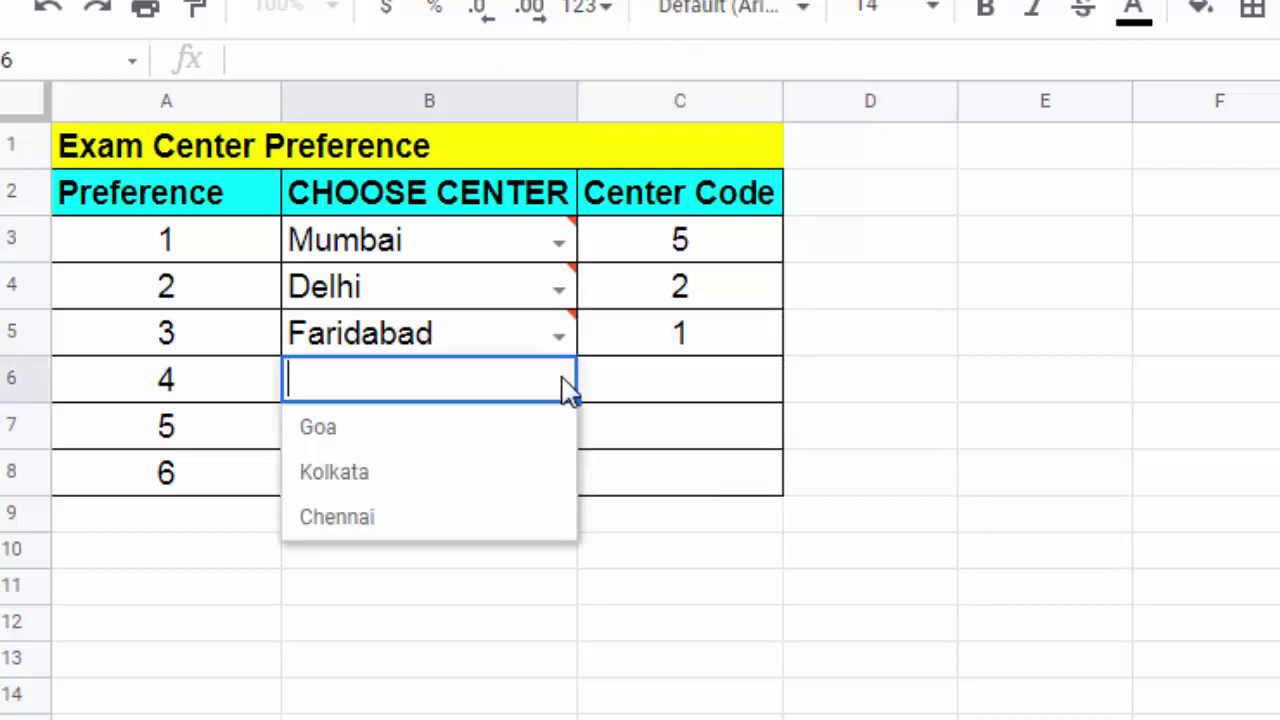
left_click(432, 472)
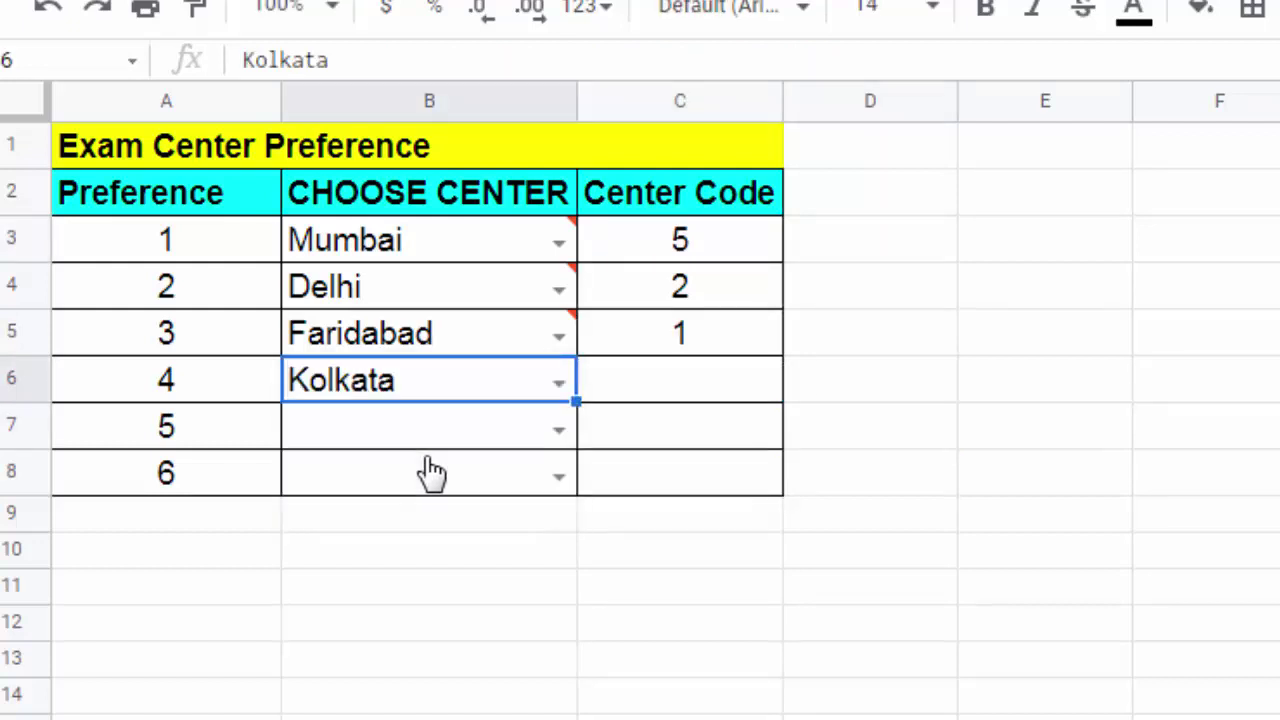
left_click(557, 435)
left_click(477, 469)
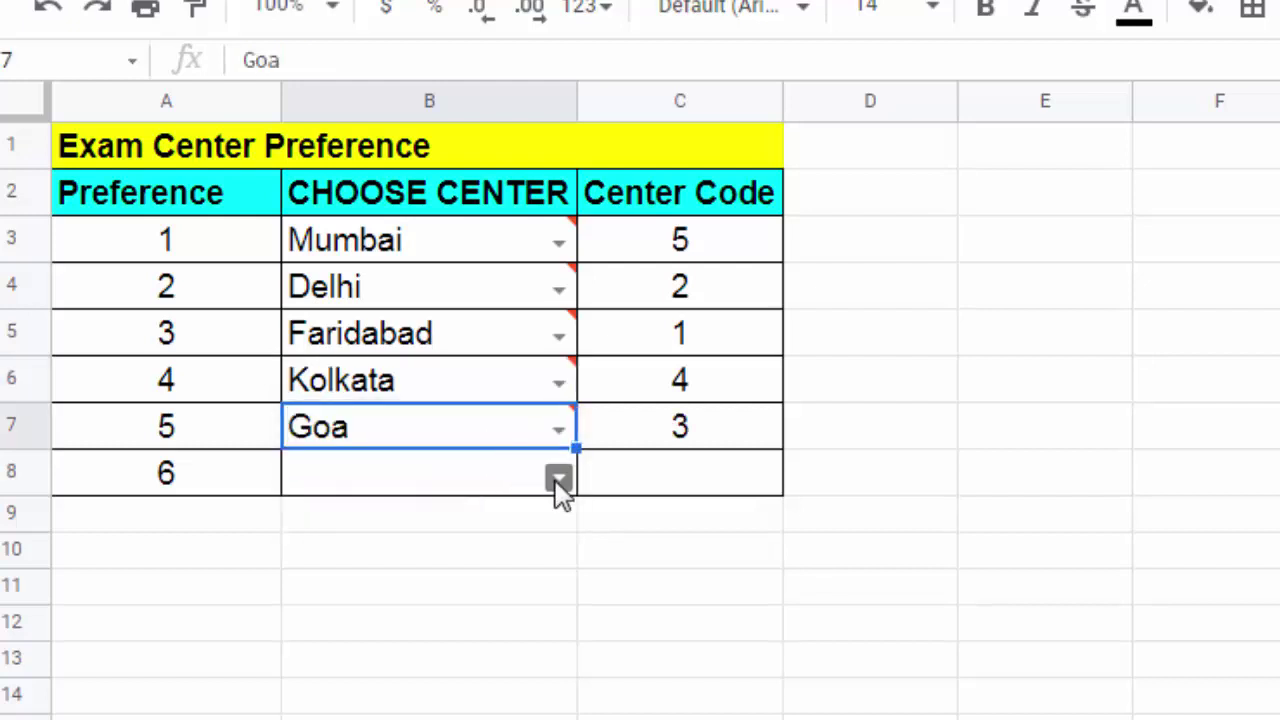
left_click(558, 485)
left_click(434, 522)
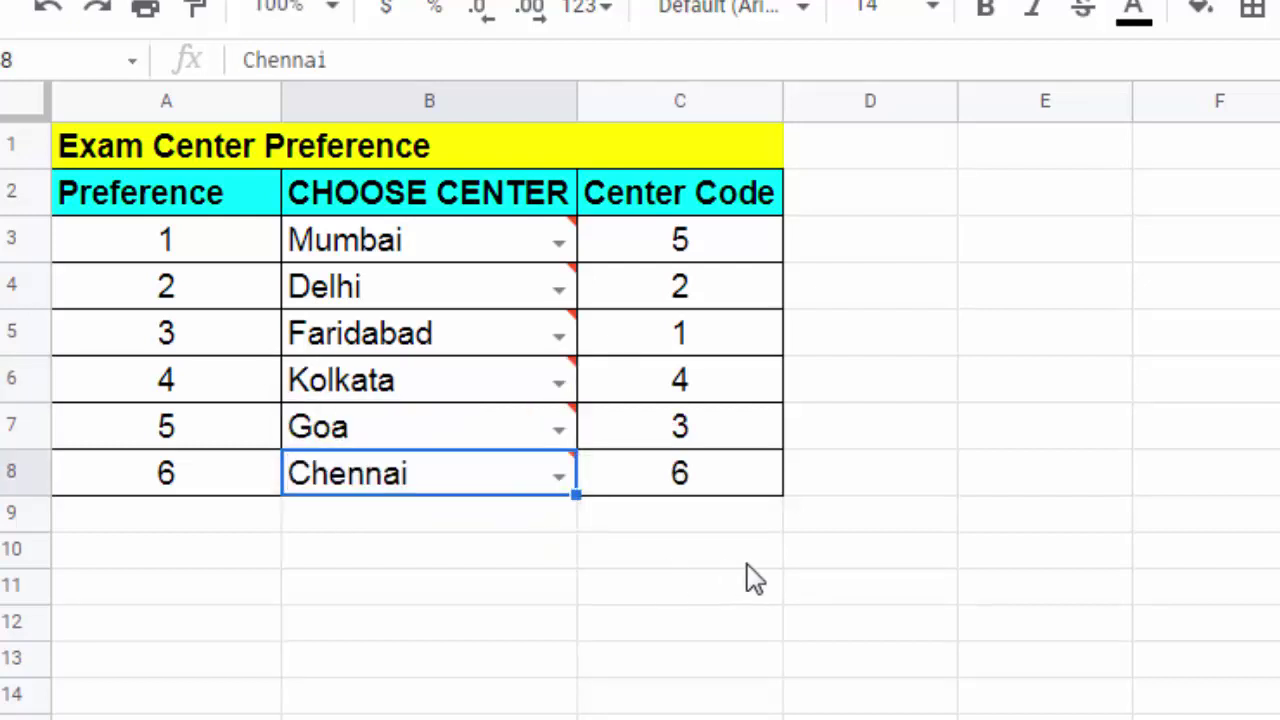
left_click(755, 565)
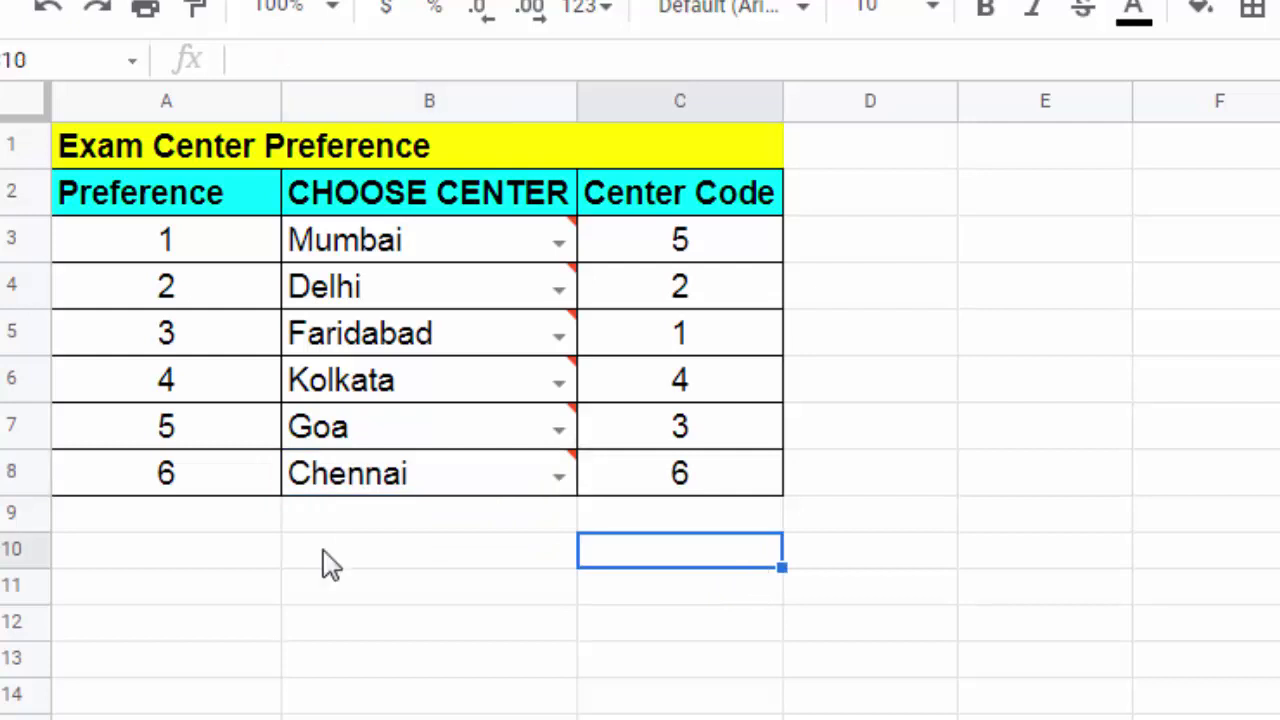